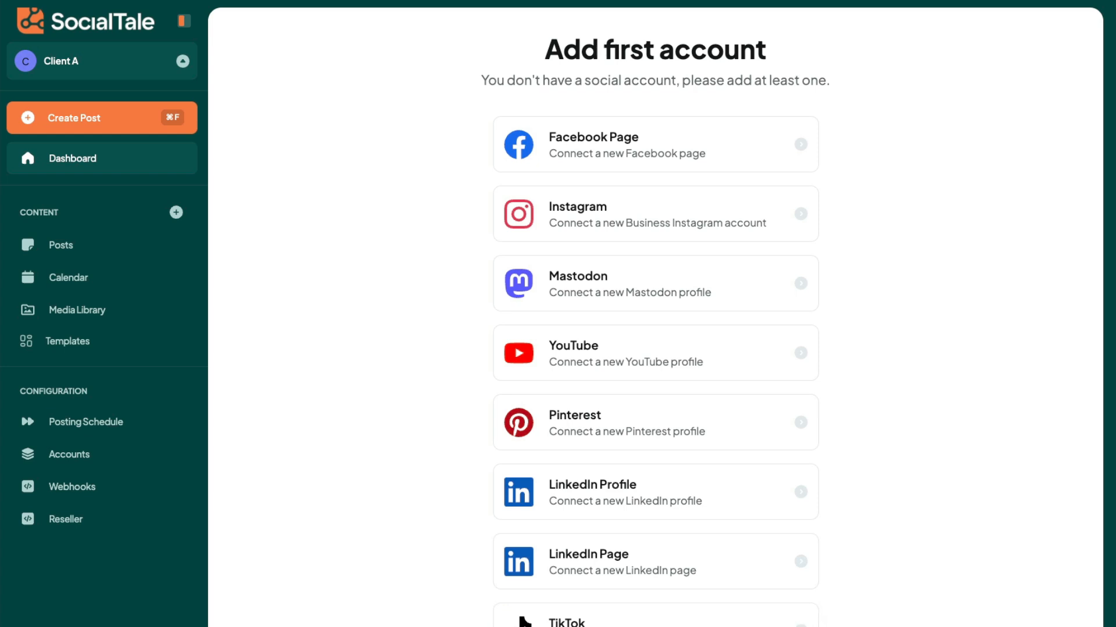
- Switch to the Thompson Media workspace and show its dashboard statistics for 7 days, zooming in on the audience chart
click(177, 63)
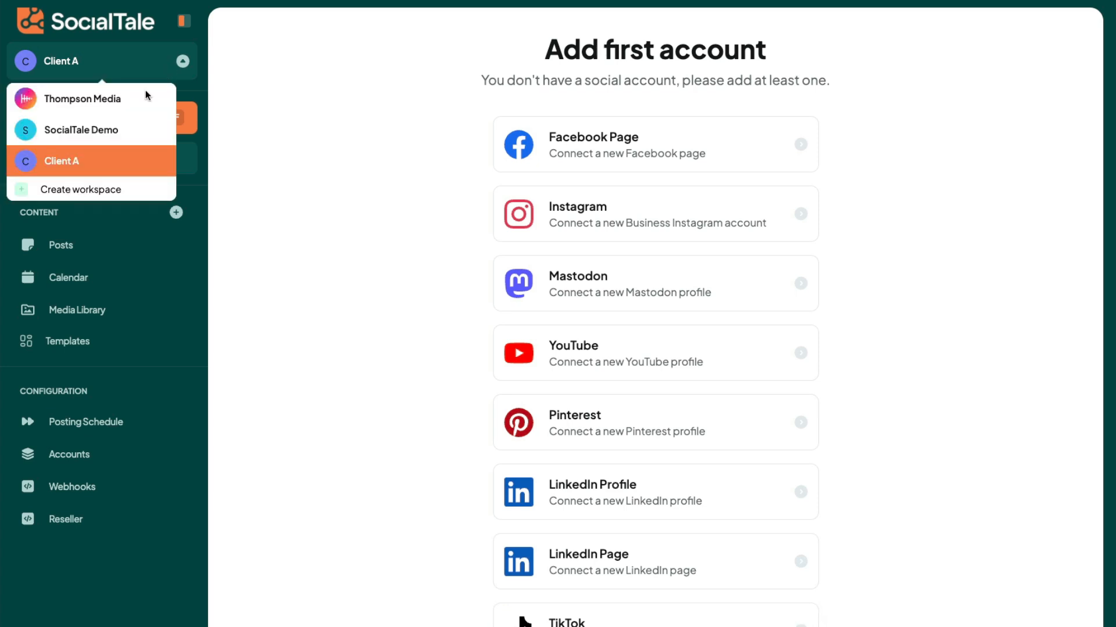
click(125, 99)
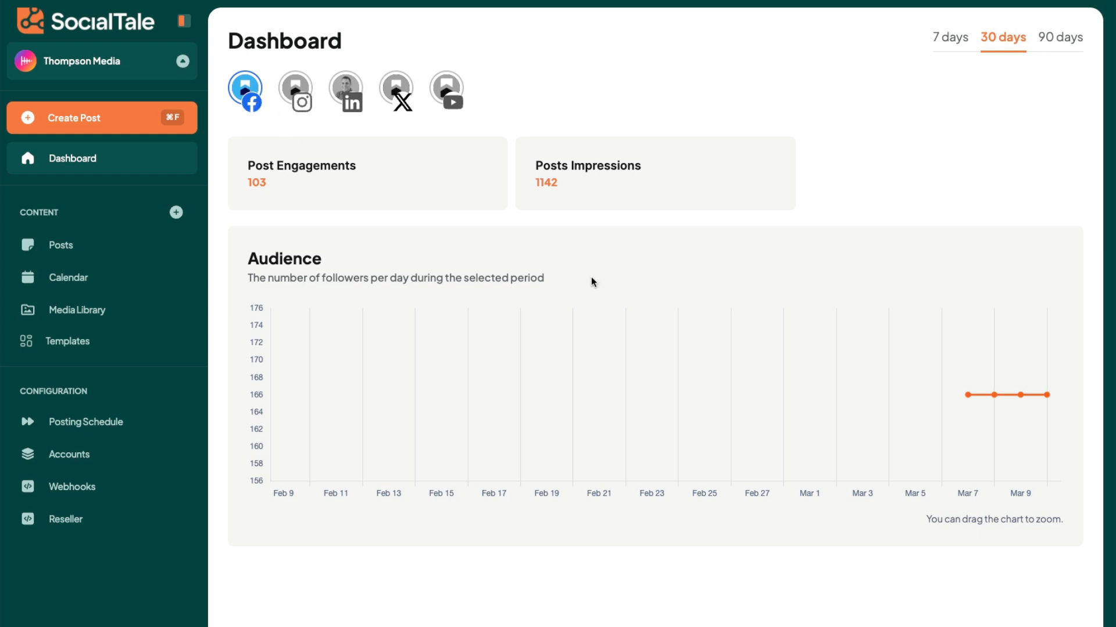
click(946, 37)
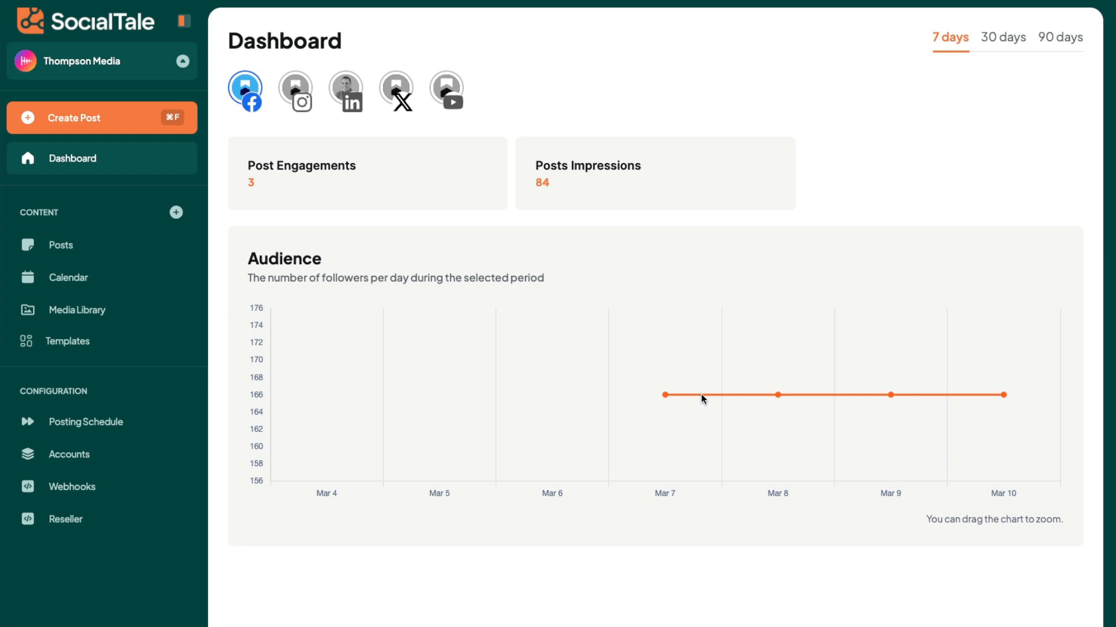
drag(703, 398, 710, 396)
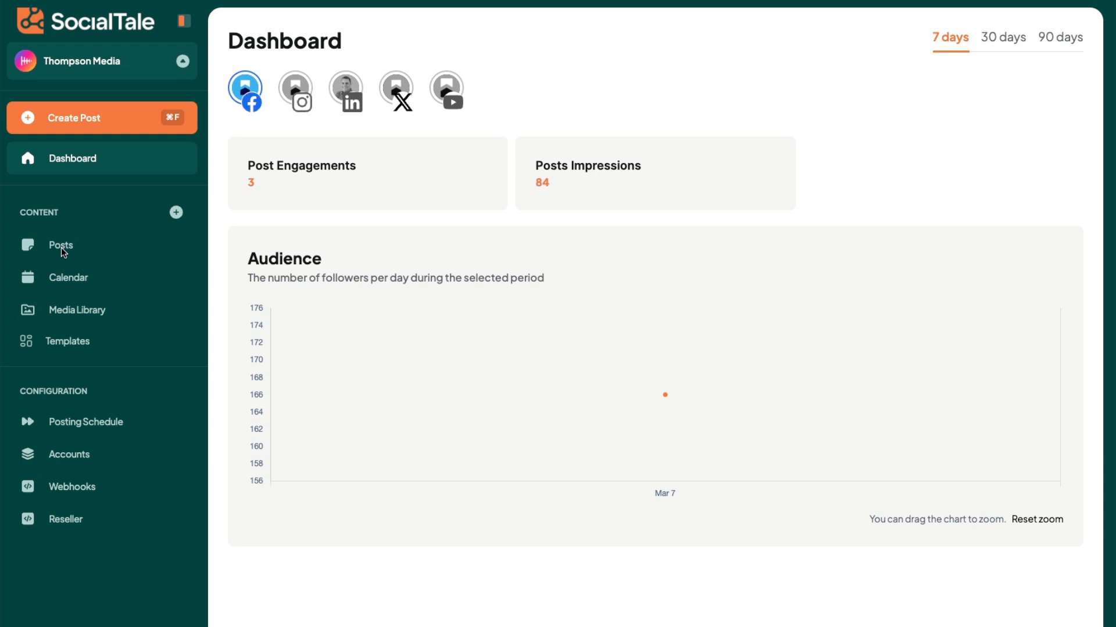
- Start a new post and bring up the Jade AI assistant with the industry set to construction
click(109, 120)
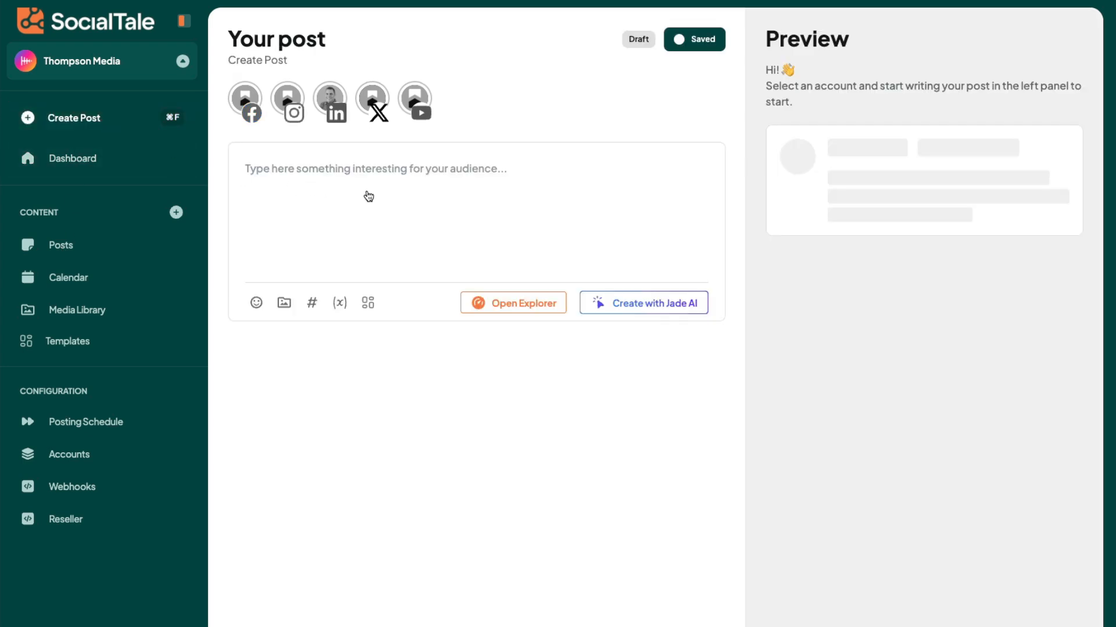
click(284, 168)
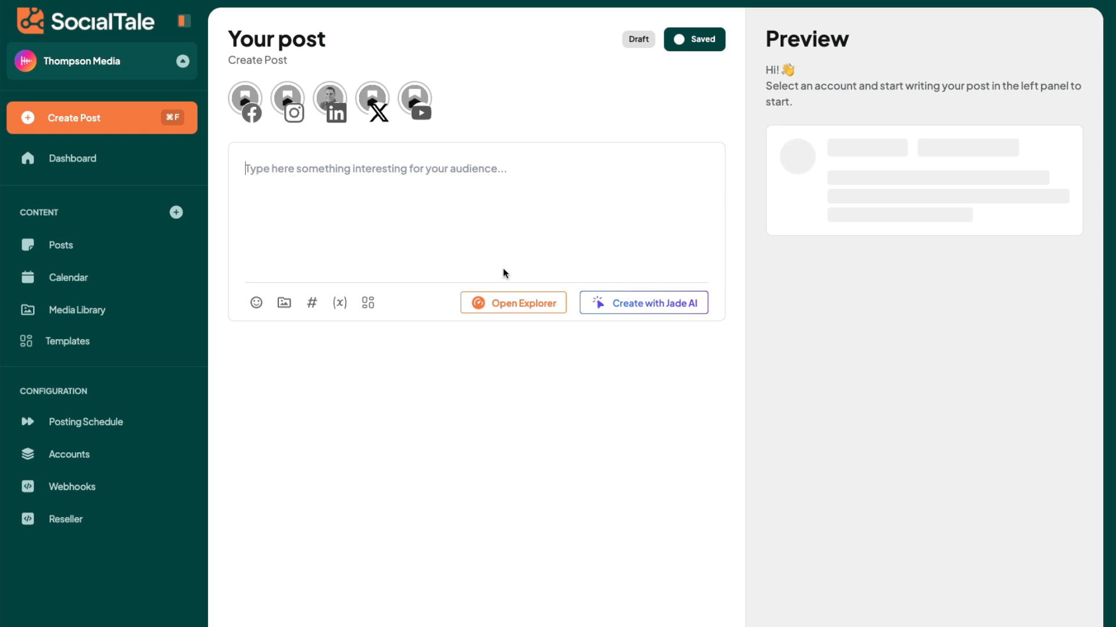
click(647, 302)
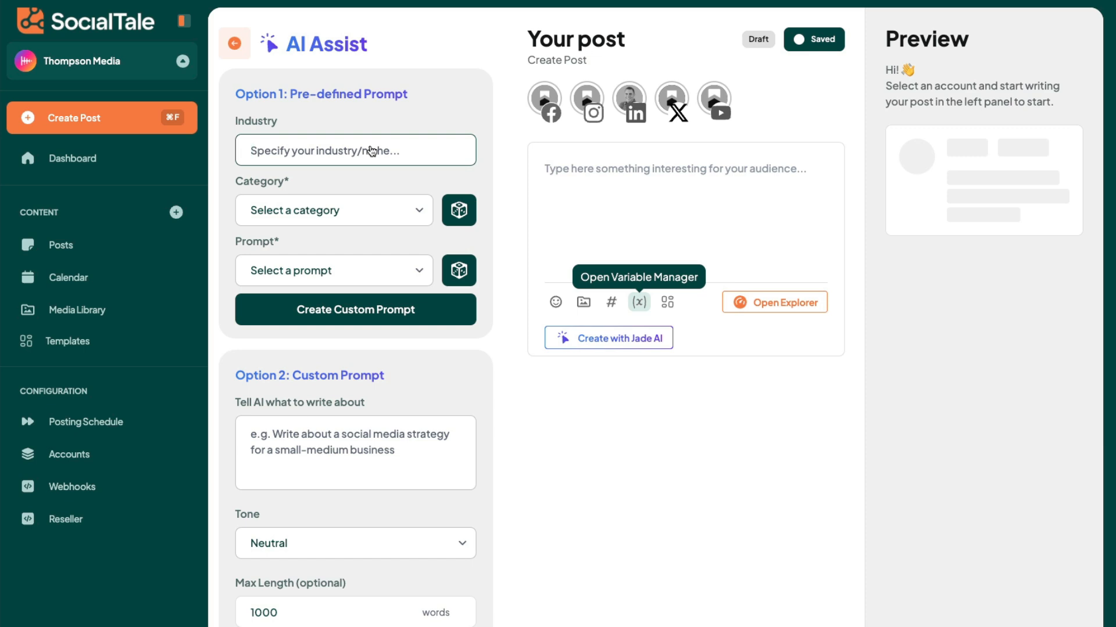
text(construction)
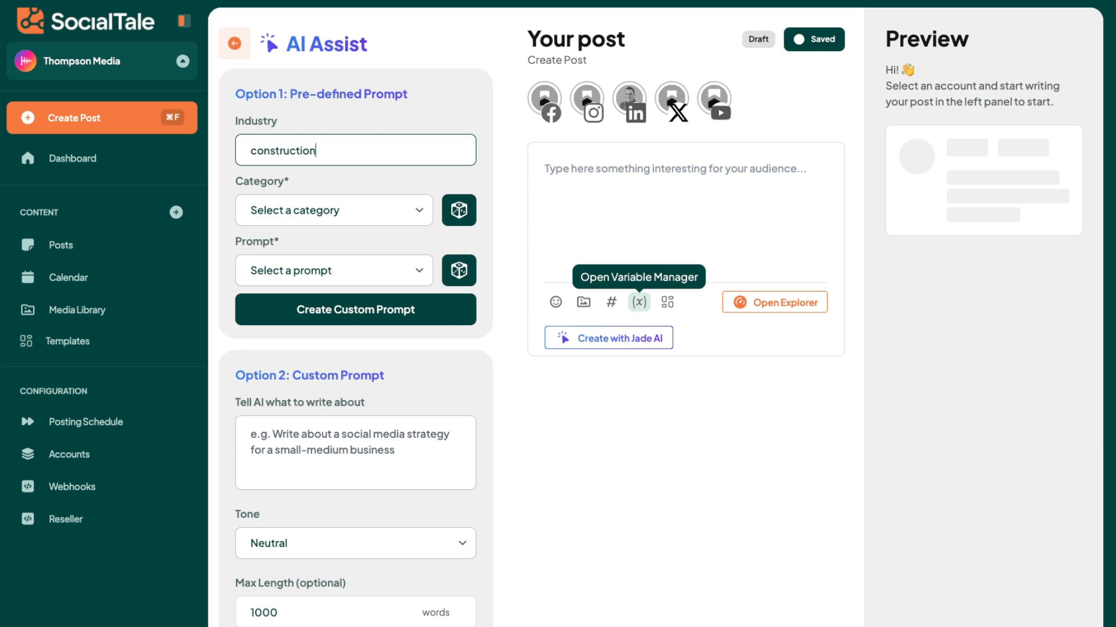
- Try out a random category and a random prompt for the pre-defined AI prompt
click(326, 210)
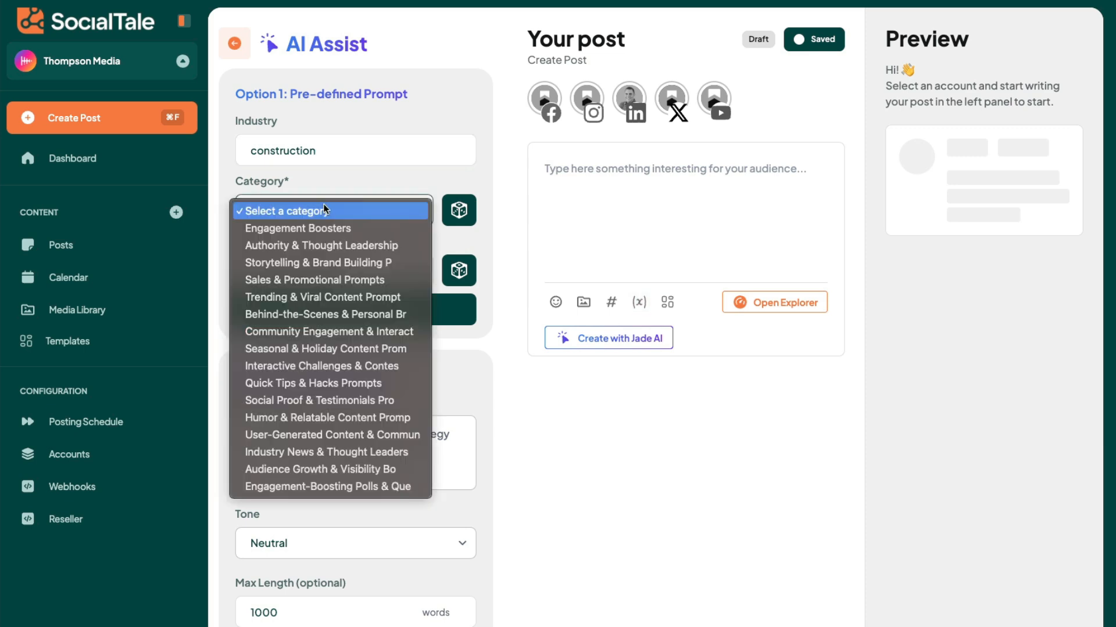
click(361, 186)
click(459, 210)
click(459, 270)
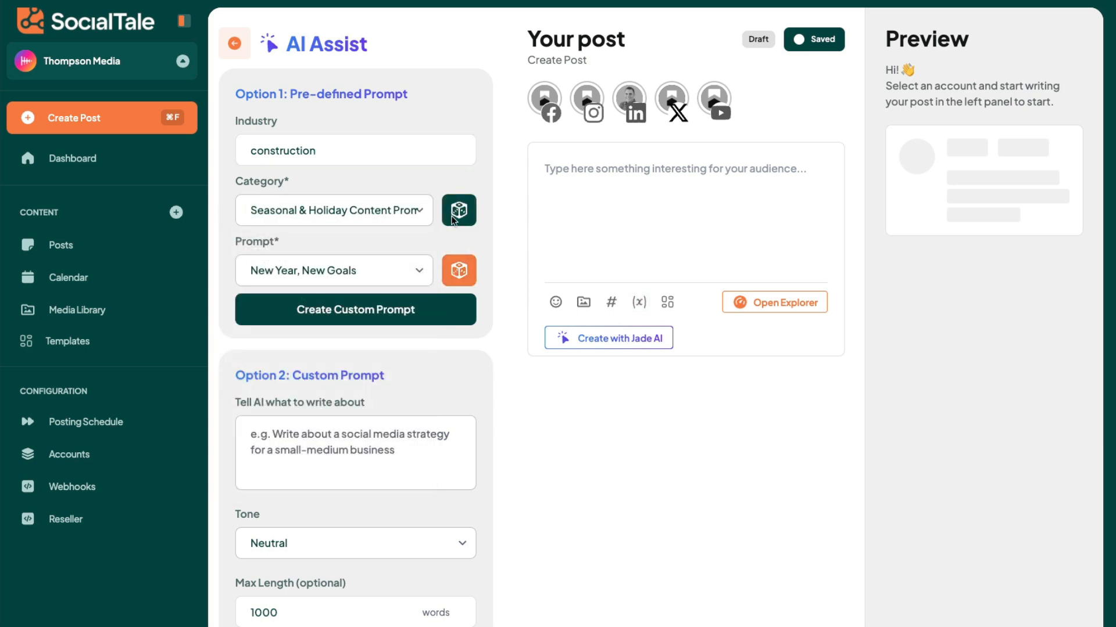
click(459, 210)
- Create a custom prompt from the Sales & Promotional Prompts category using The Cost of Doing Nothing
click(402, 210)
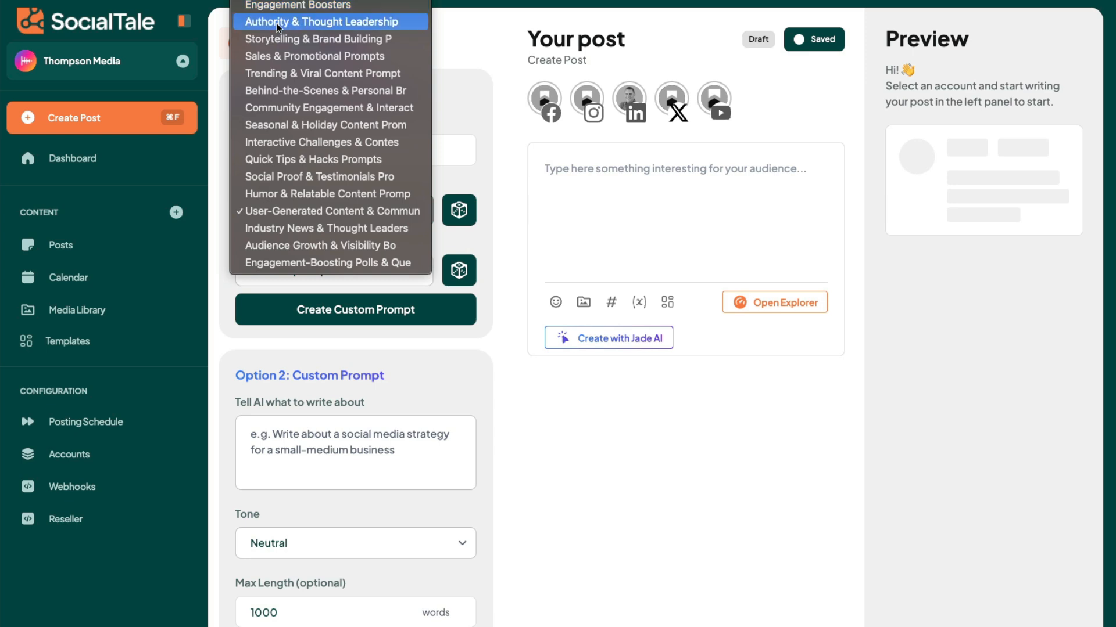
click(328, 56)
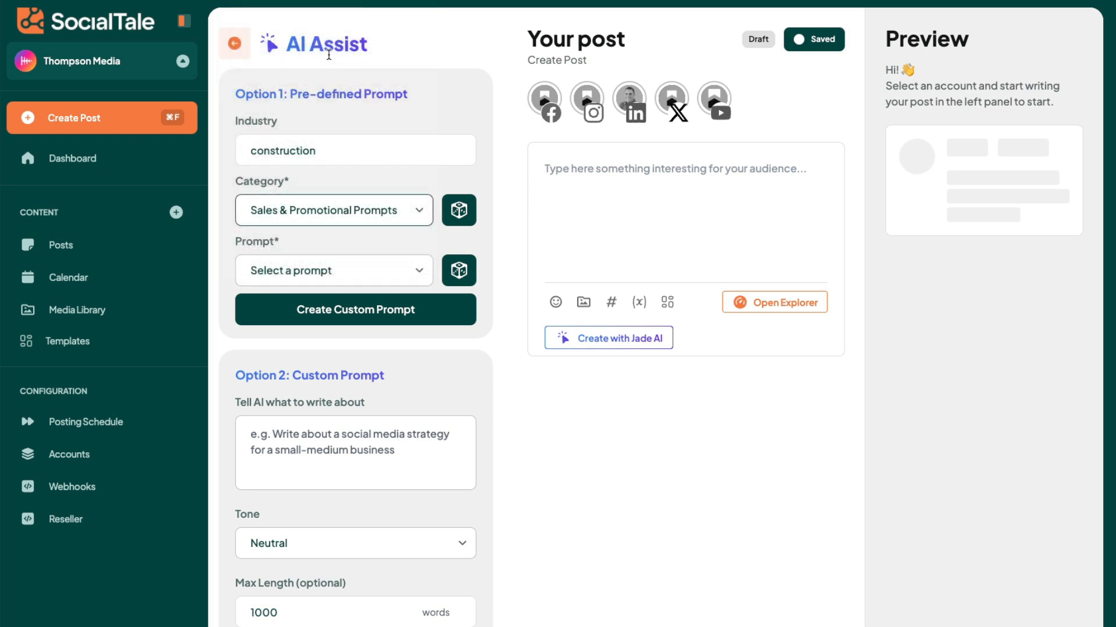
click(328, 273)
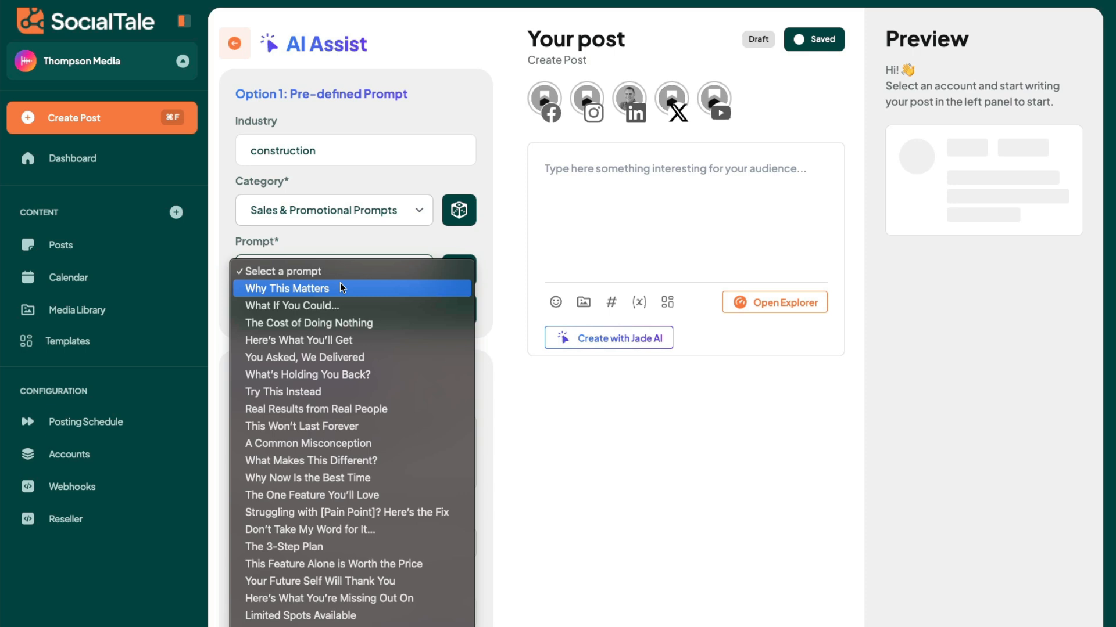
click(344, 325)
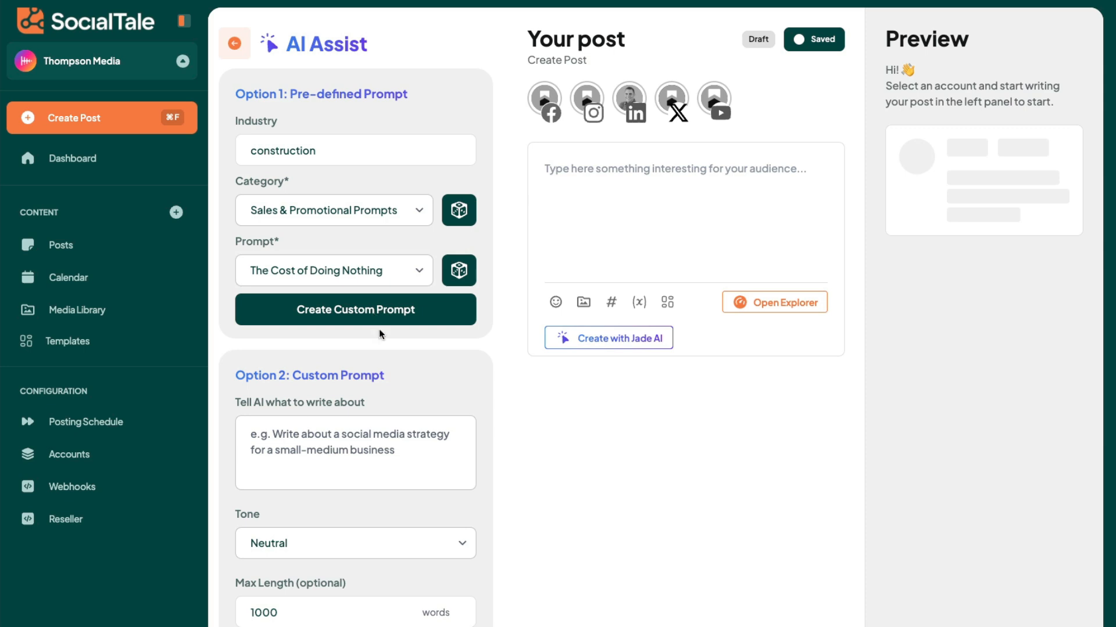
click(383, 308)
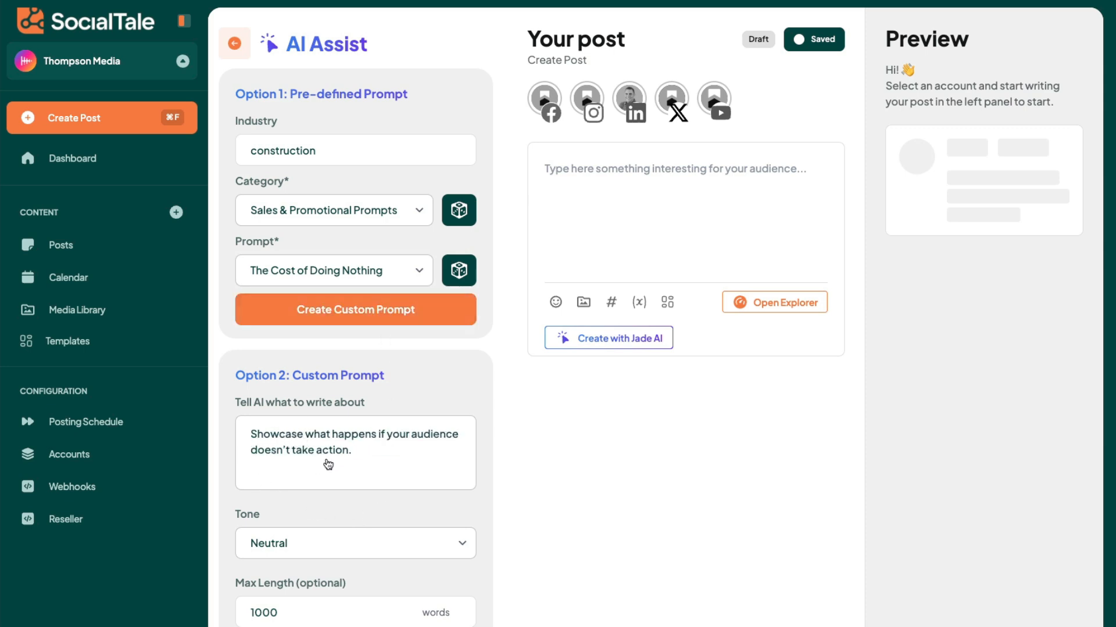
- Reword the custom prompt to "Showcase what happens if home builders doesn't take action and settle for outdated software solutions."
click(367, 459)
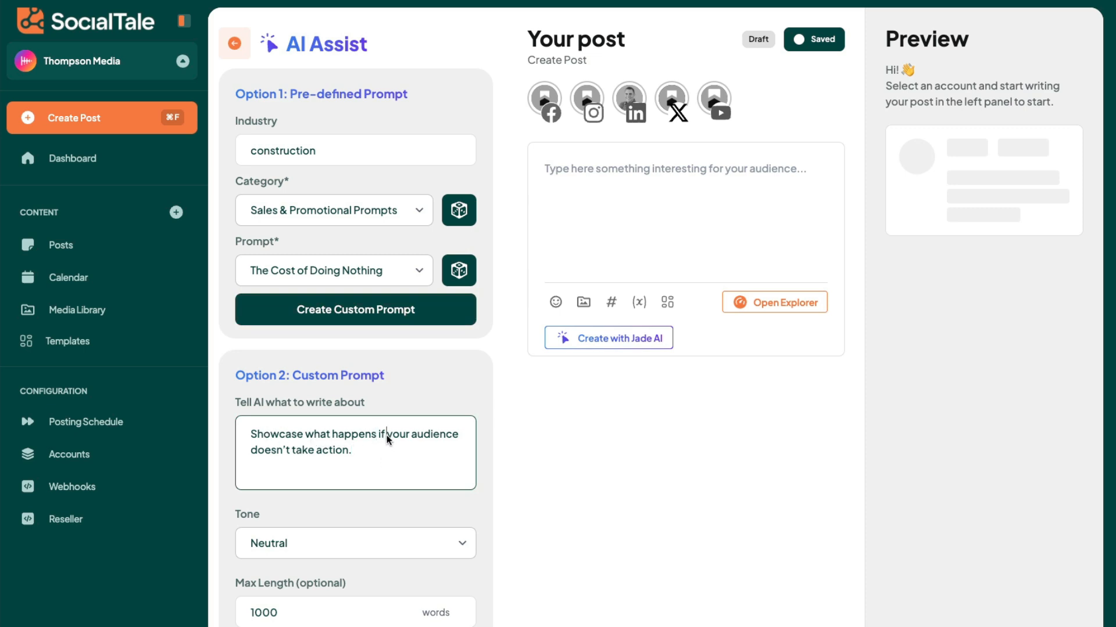
text(home builders)
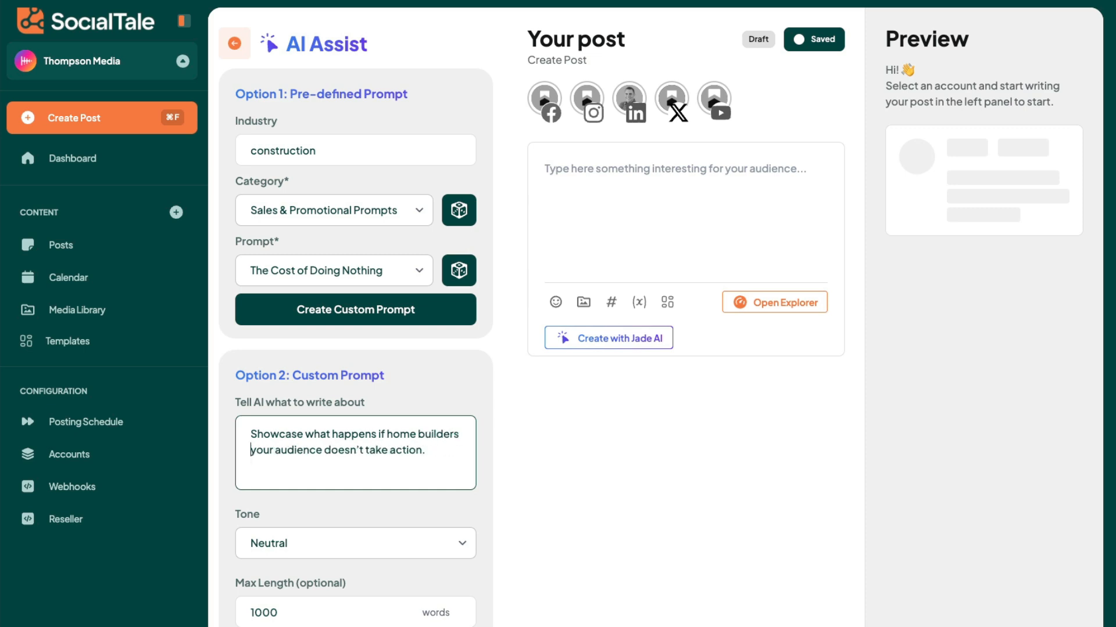
drag(323, 450, 251, 450)
key(BackSpace)
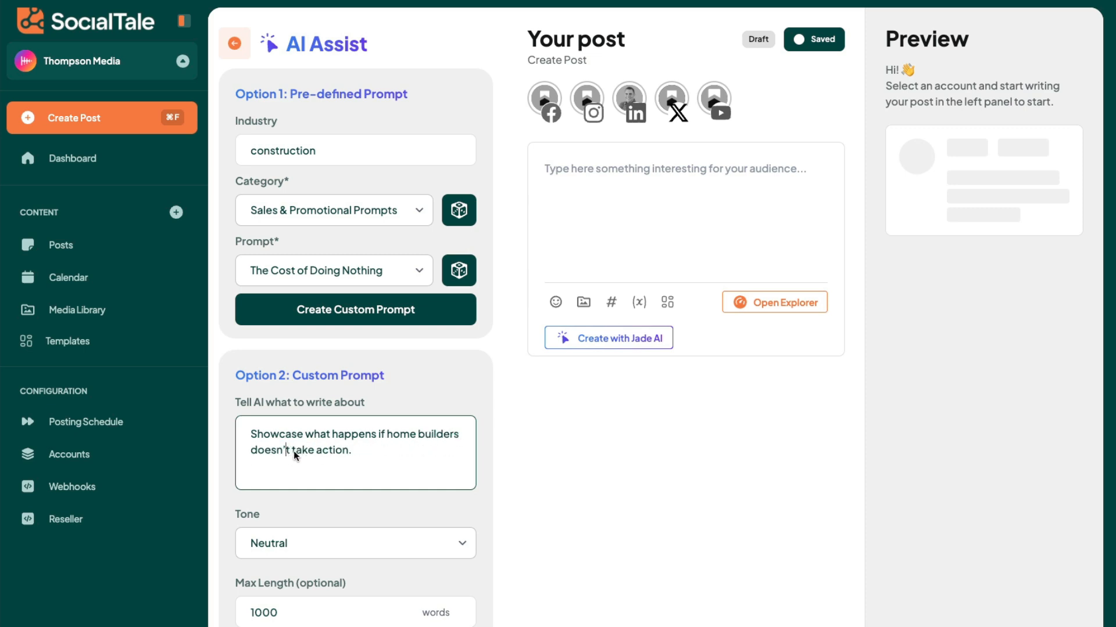
click(348, 451)
text(and settle for outdated soft)
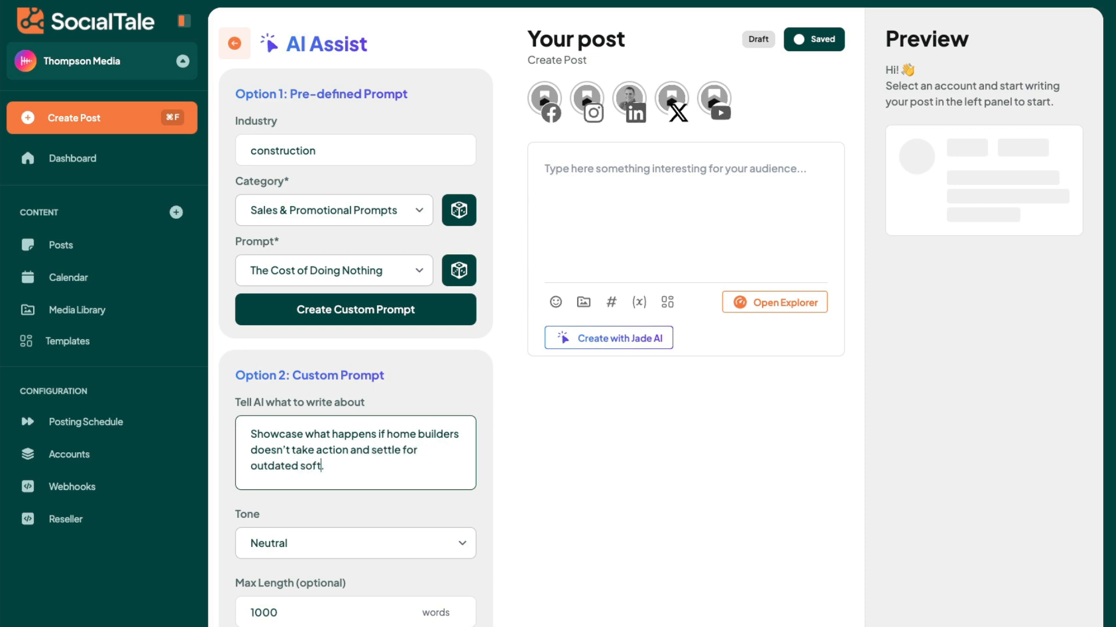
text(ware solutions.)
- Generate the text in an Edgy tone and insert it into the post
click(333, 545)
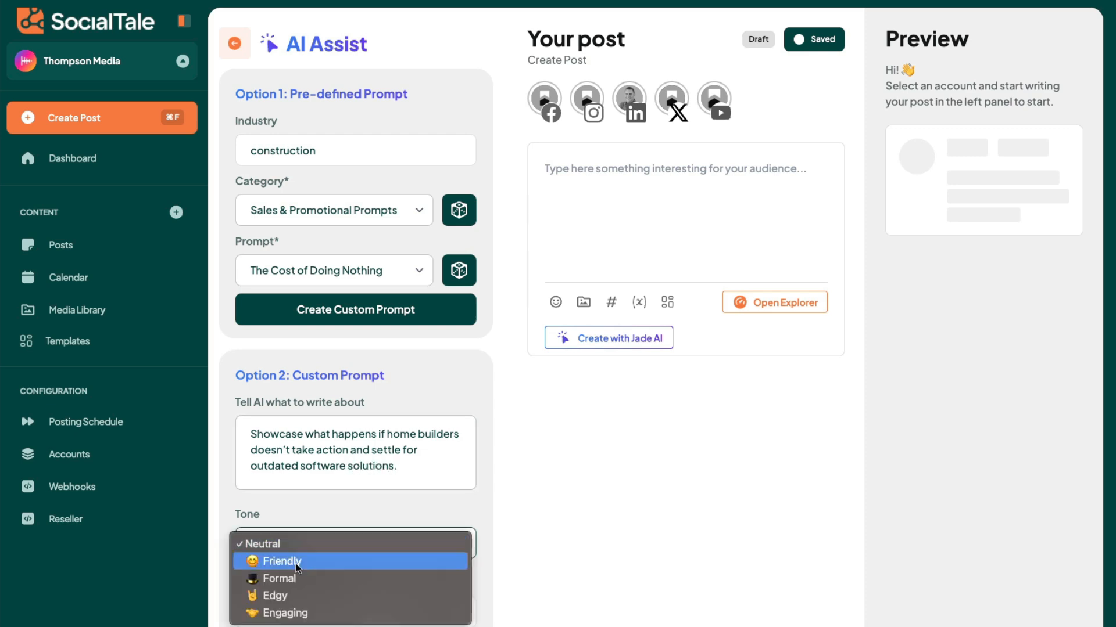
click(290, 598)
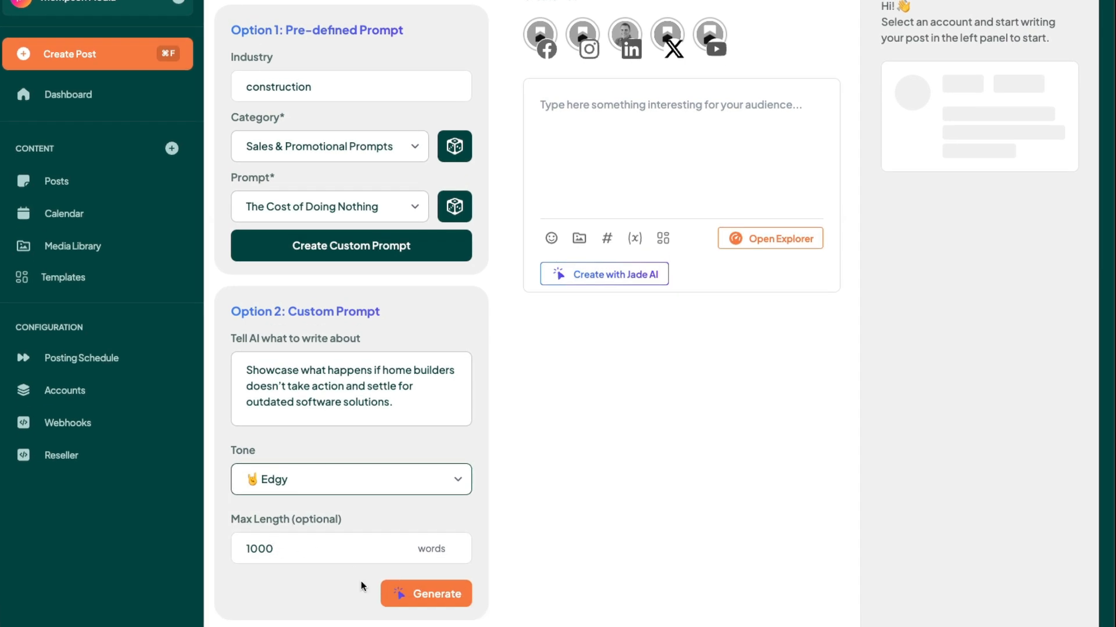
click(434, 591)
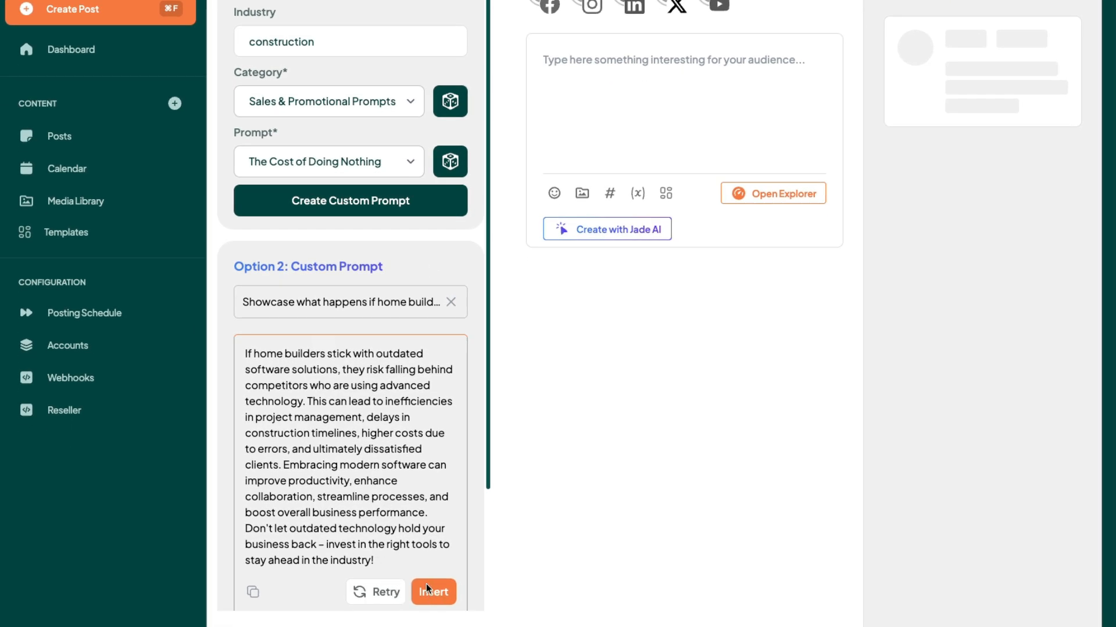
click(431, 590)
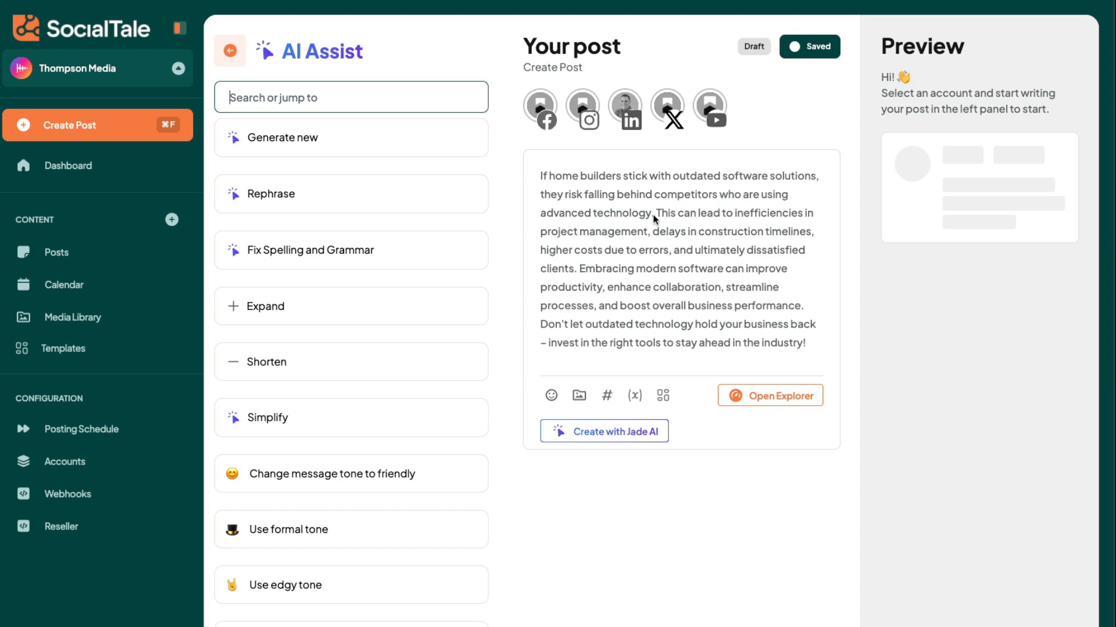
- Break the post text into two paragraphs separated by a blank line after "advanced technology."
click(655, 215)
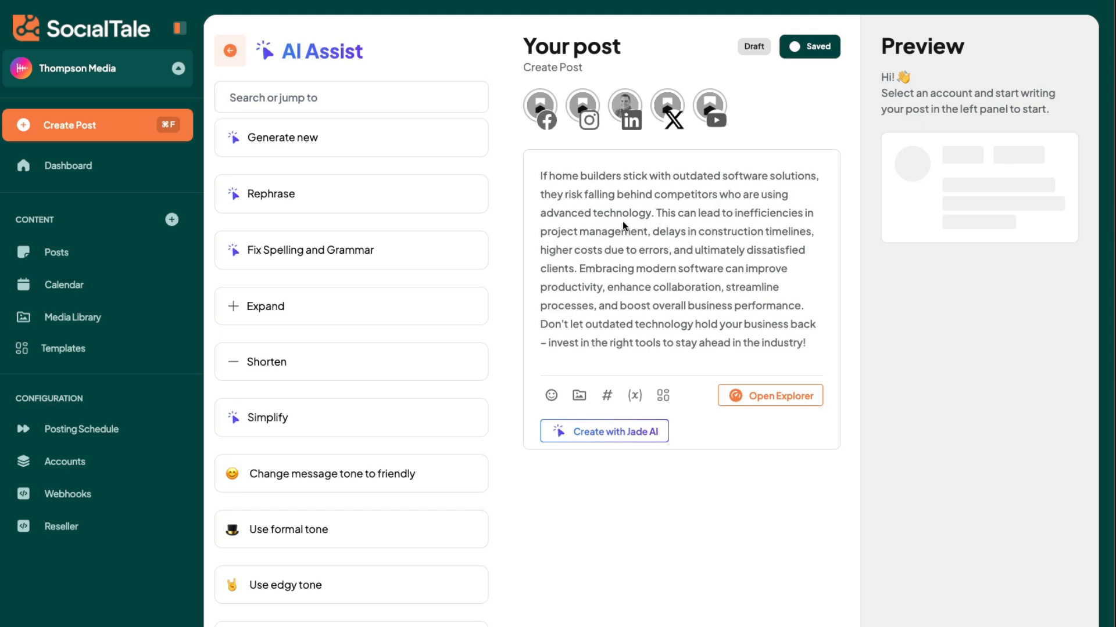
key(Return)
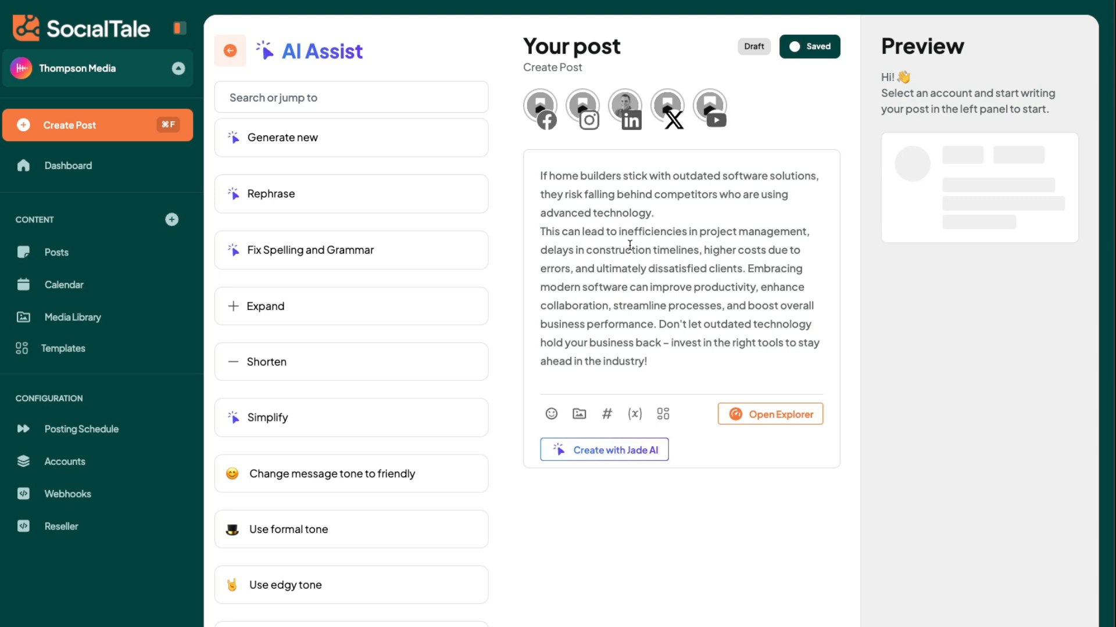
key(Return)
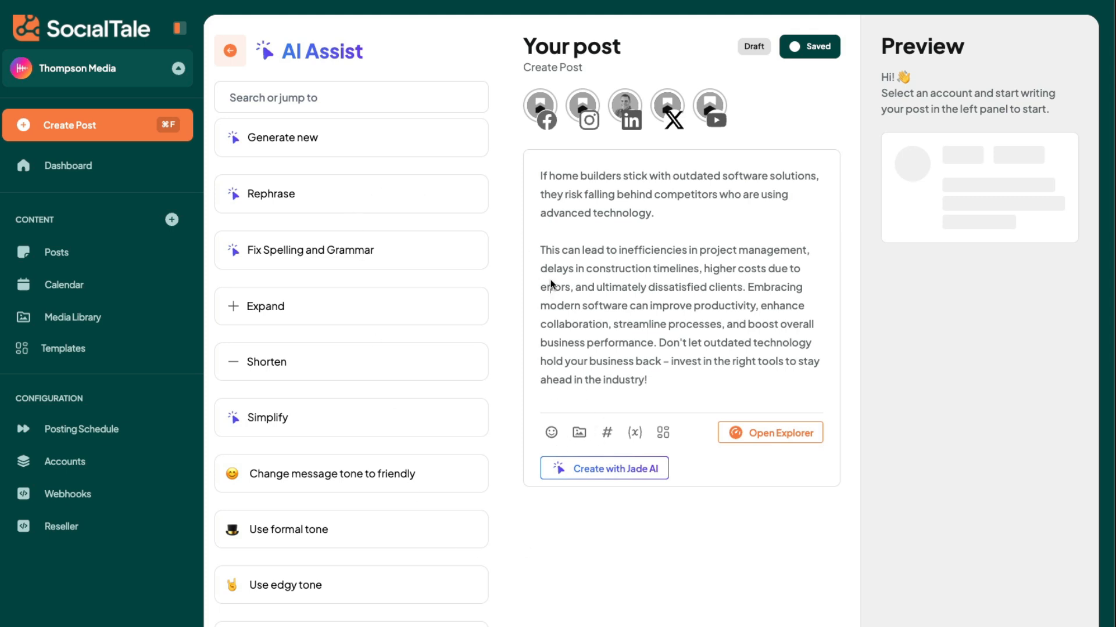
click(650, 366)
- Browse the post's media options, searching the stock photos for "builder" and the GIFs for "construction"
click(577, 432)
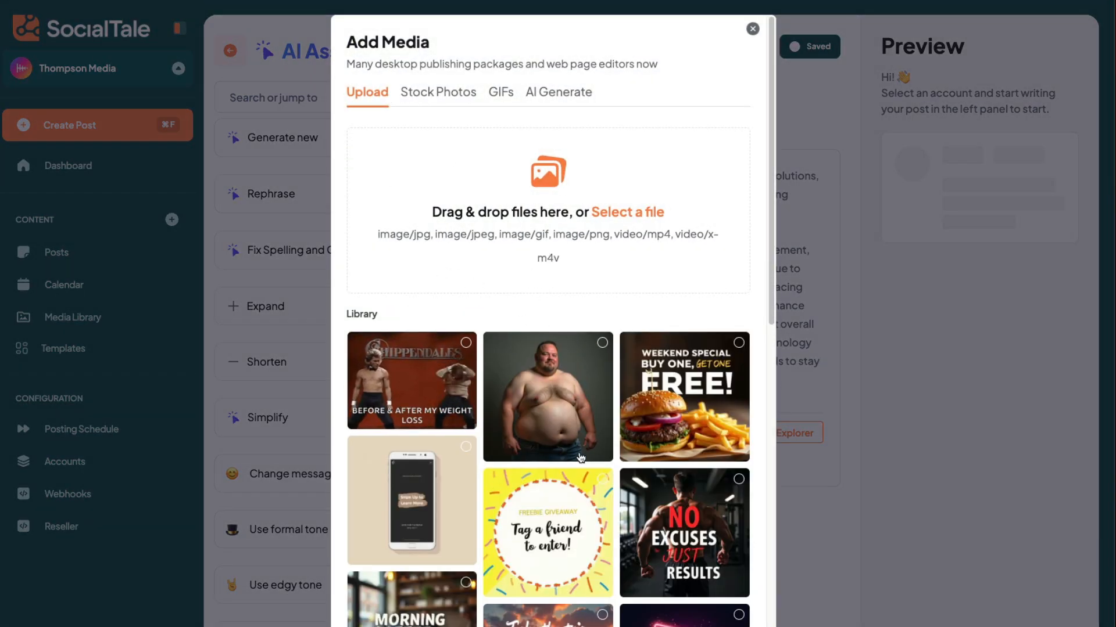
scroll(636, 493, down, 5)
scroll(637, 493, up, 5)
click(450, 94)
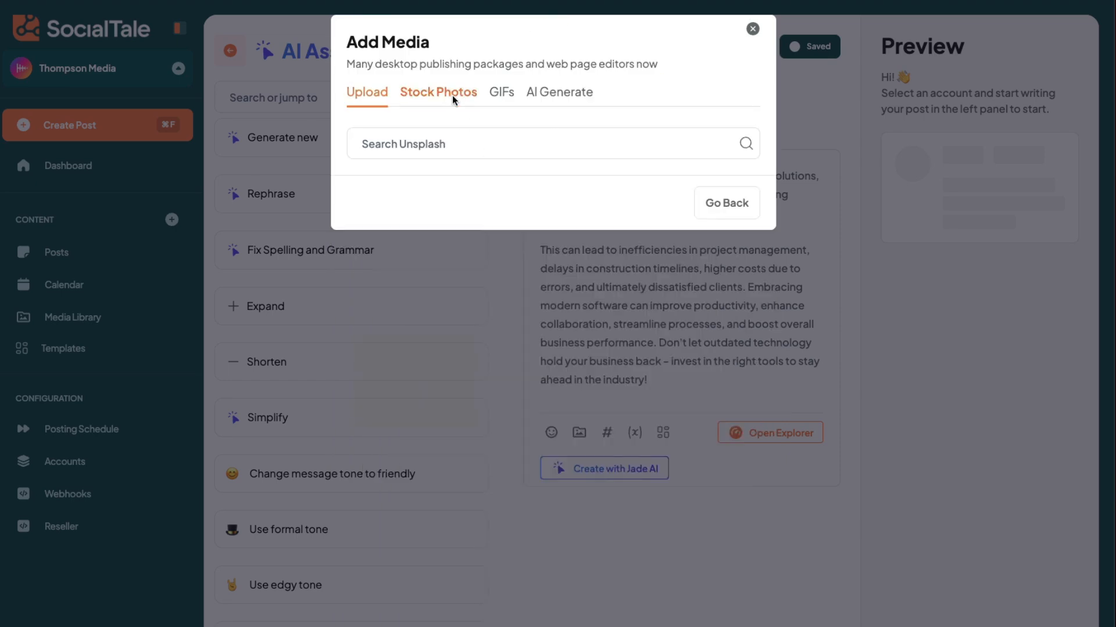
click(458, 152)
text(builder)
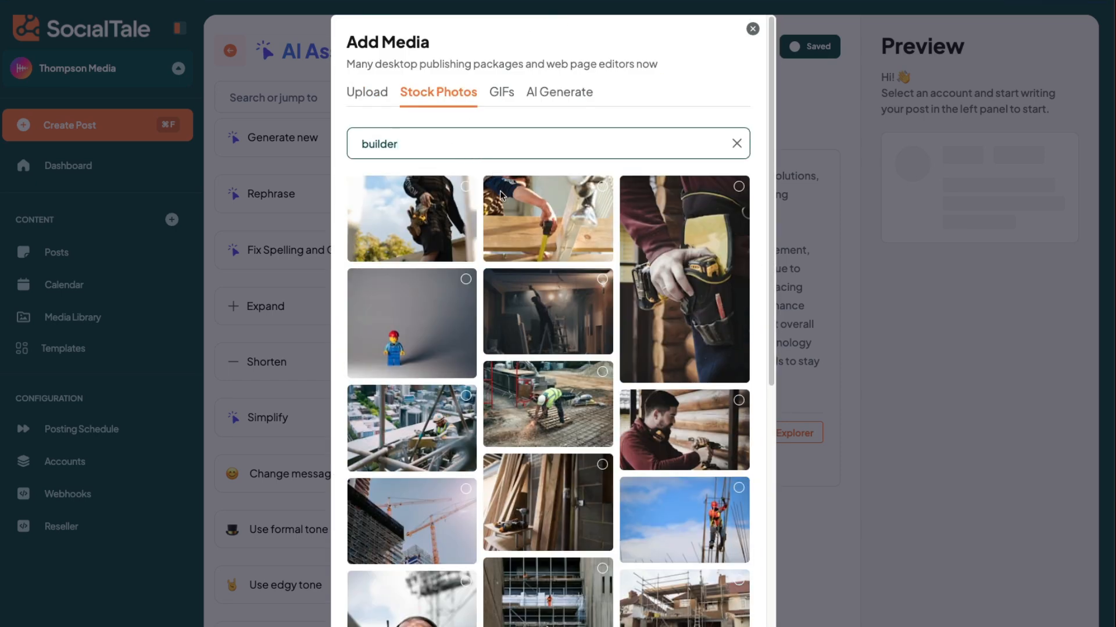
click(499, 94)
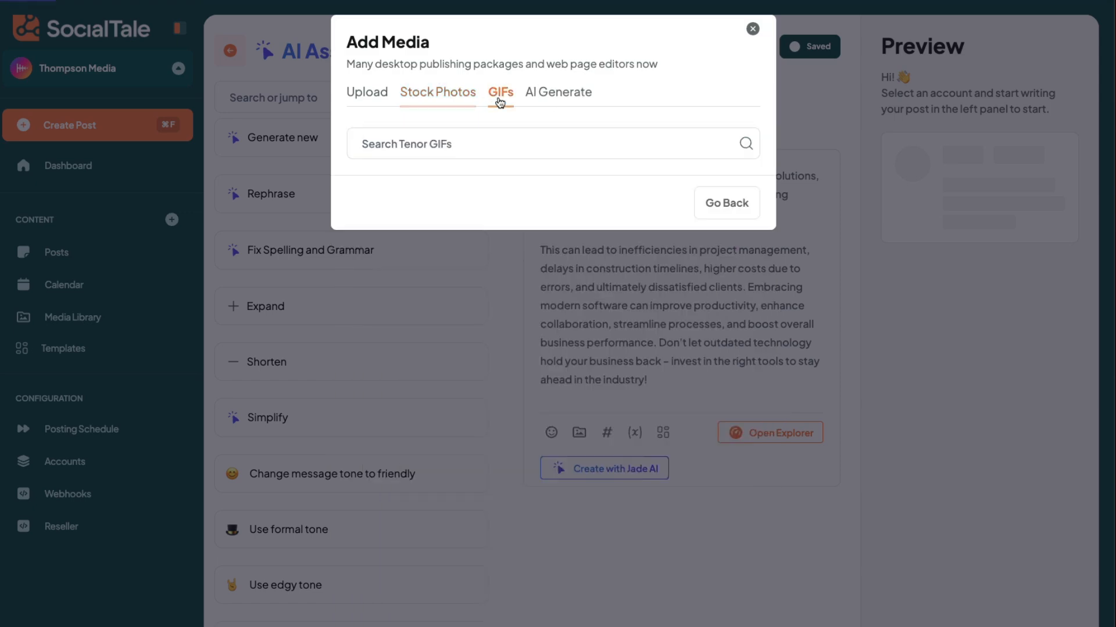
text(construction)
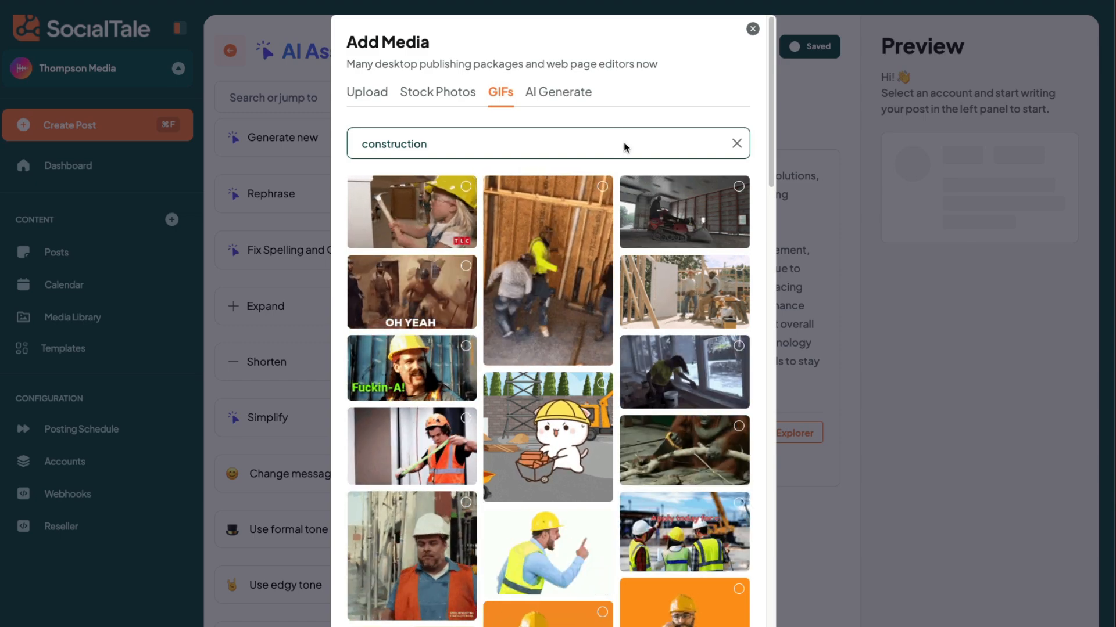
- Generate AI images for "home builder angry on the job site" and add the shouting builder in a white helmet to the post
click(556, 92)
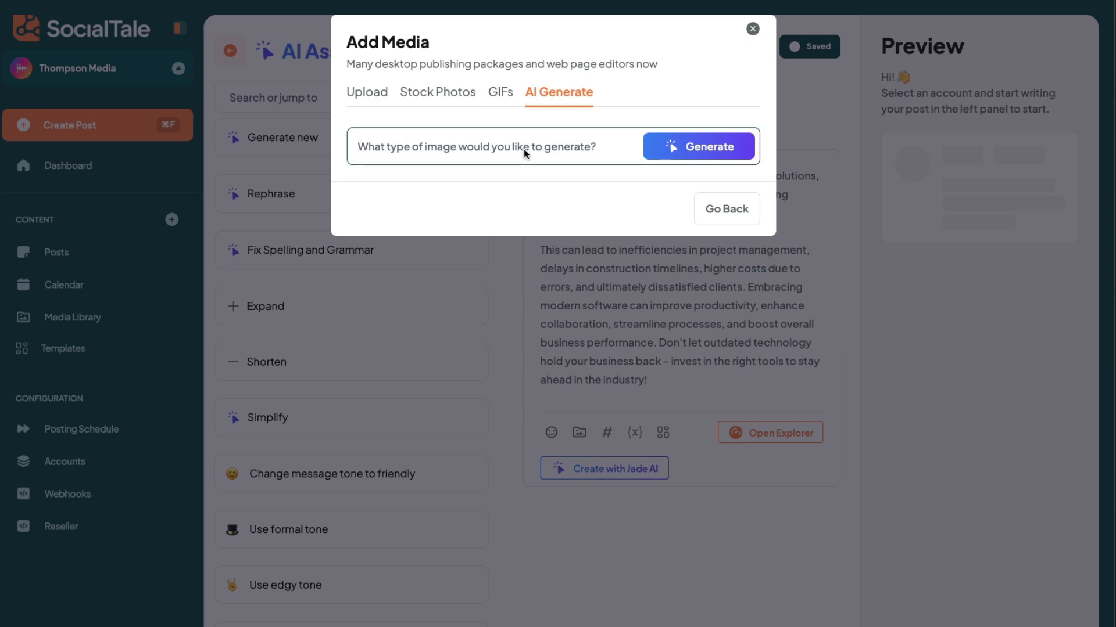
text(home builder a)
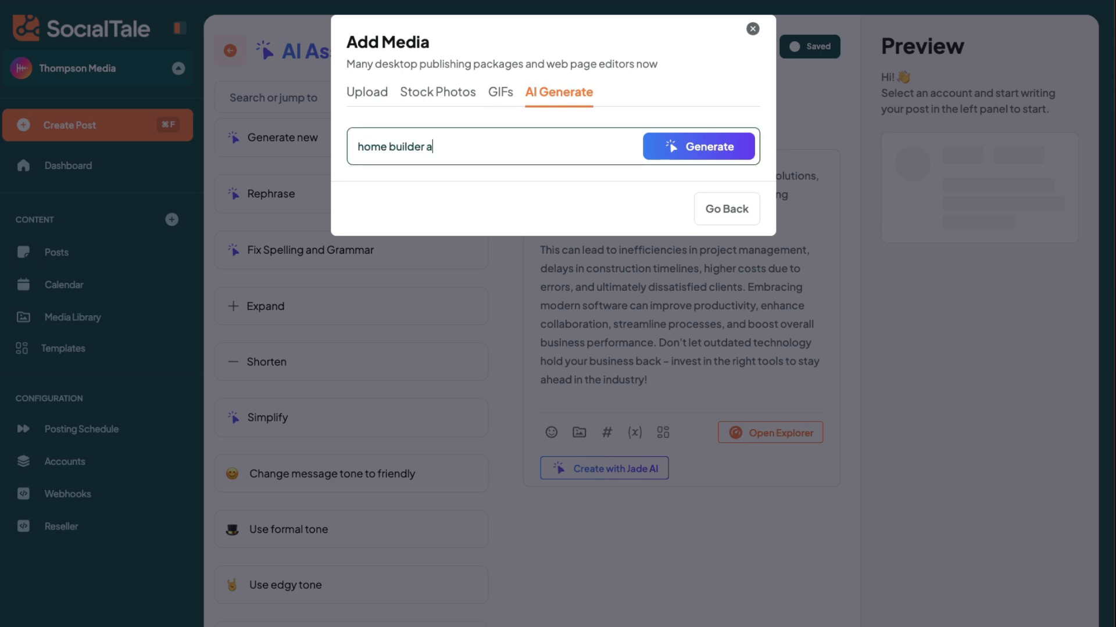
text(ngry on the job site)
click(721, 154)
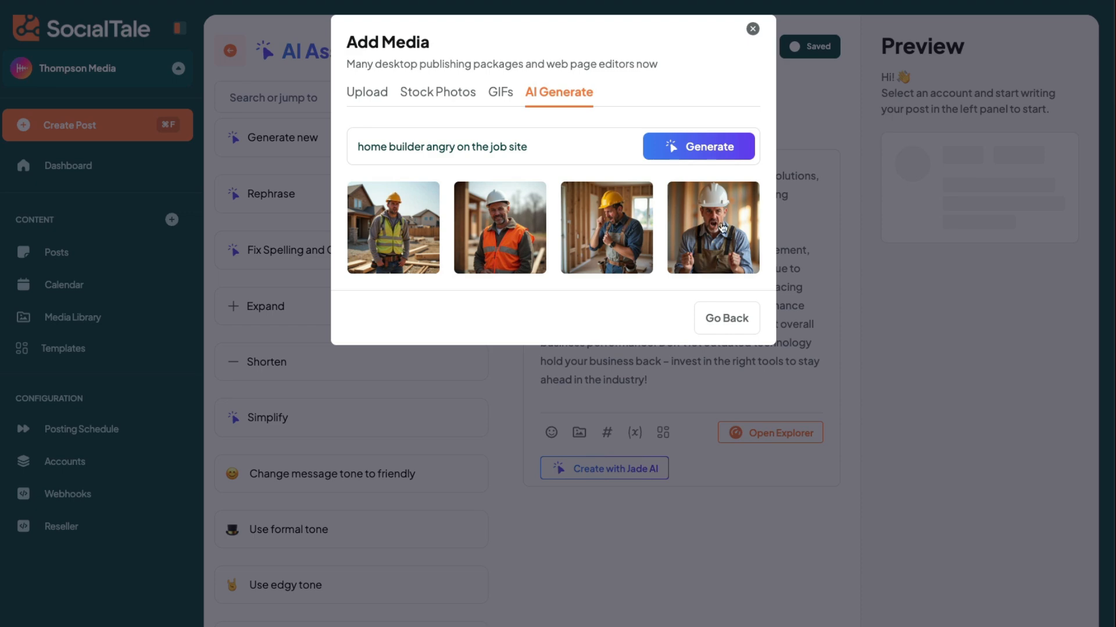
click(726, 231)
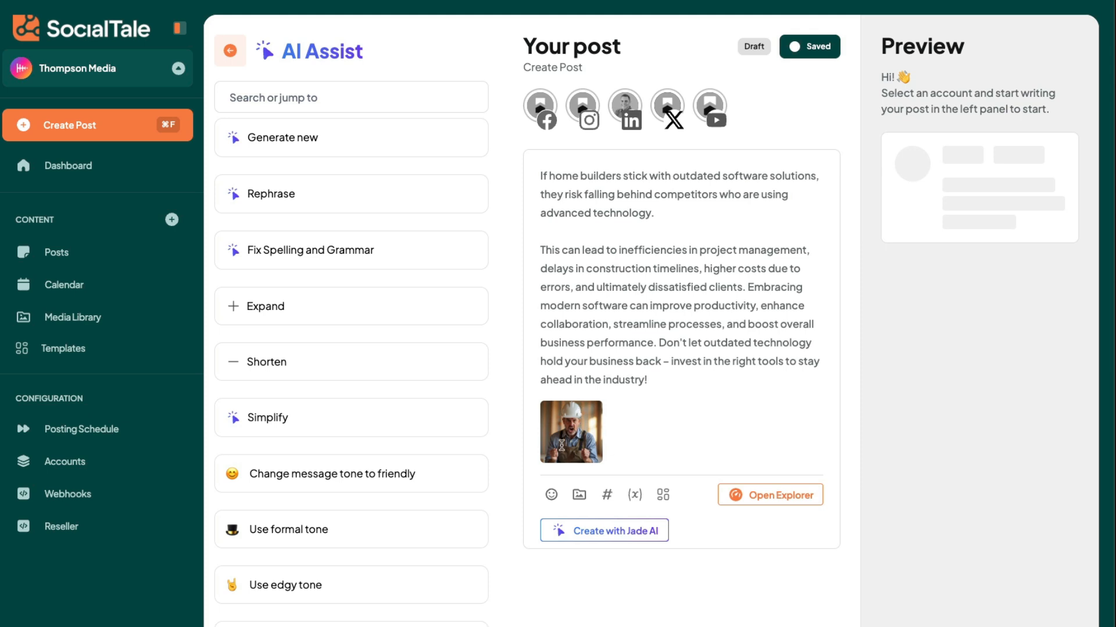
- Split the closing sentence "Don't let outdated technology…" into its own paragraph after a blank line and add an empty line below it
click(659, 344)
key(Return)
key(Return)
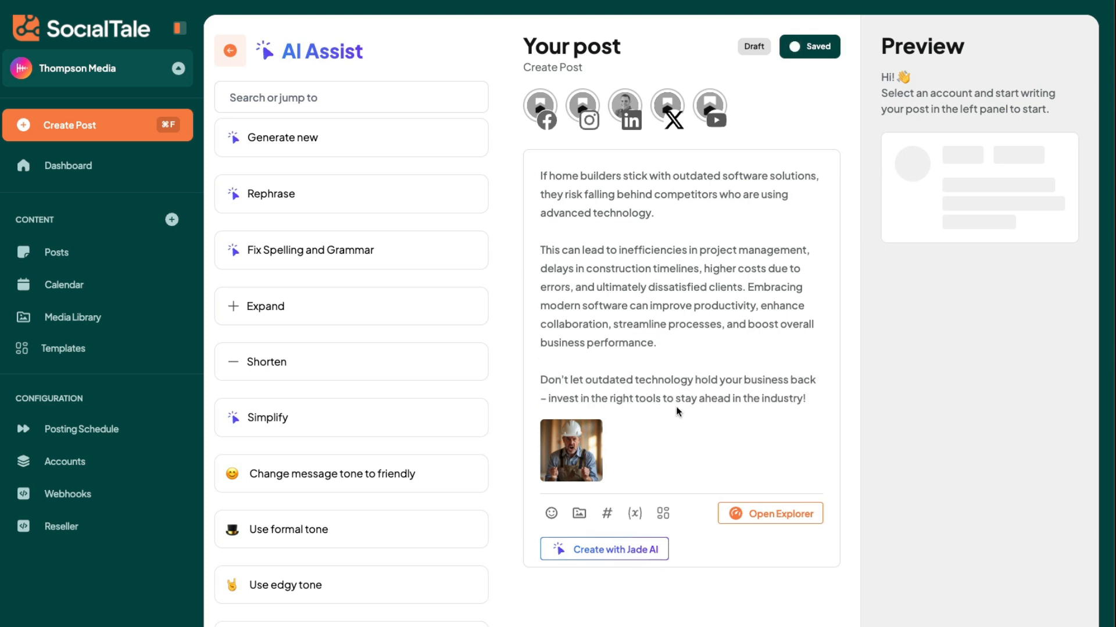
click(807, 406)
key(Return)
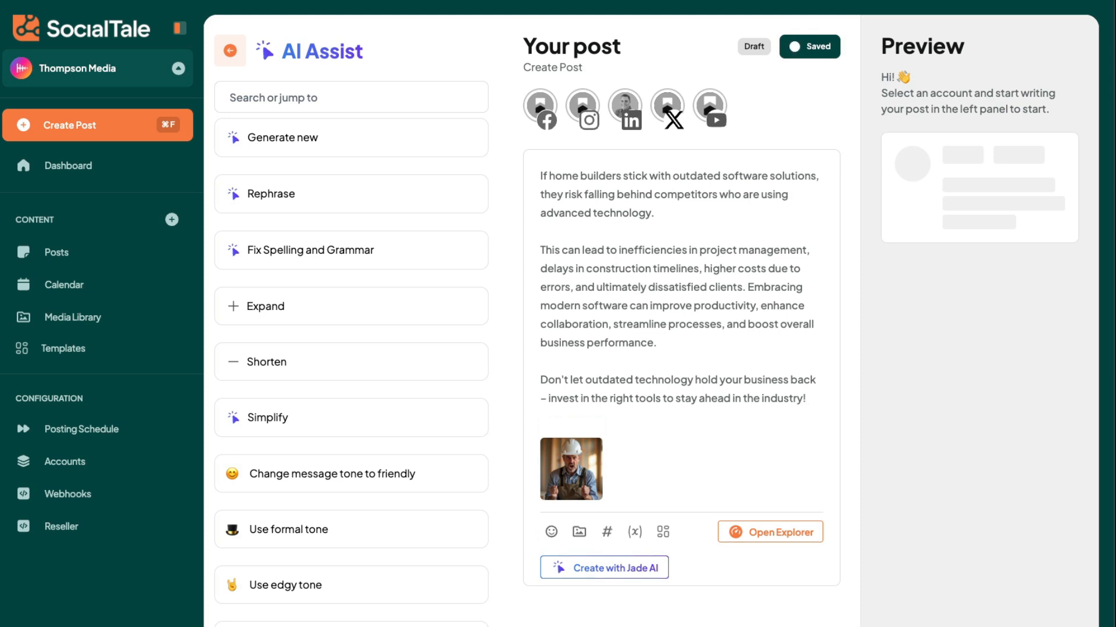
- Start a new hashtag group for the post named "Main Hash group"
click(607, 532)
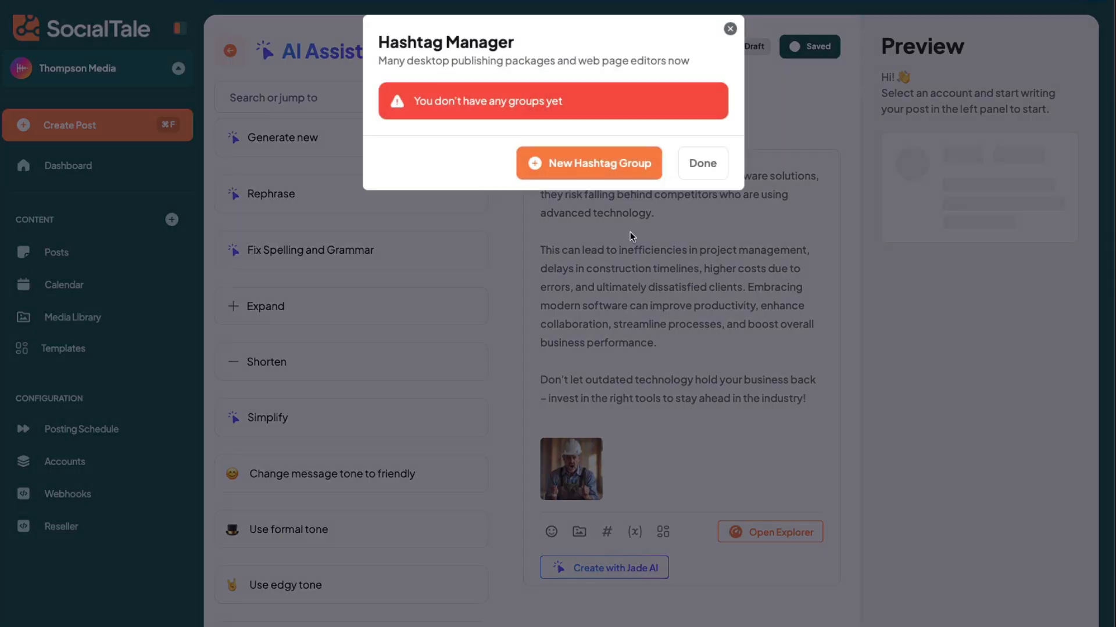
click(565, 163)
click(447, 122)
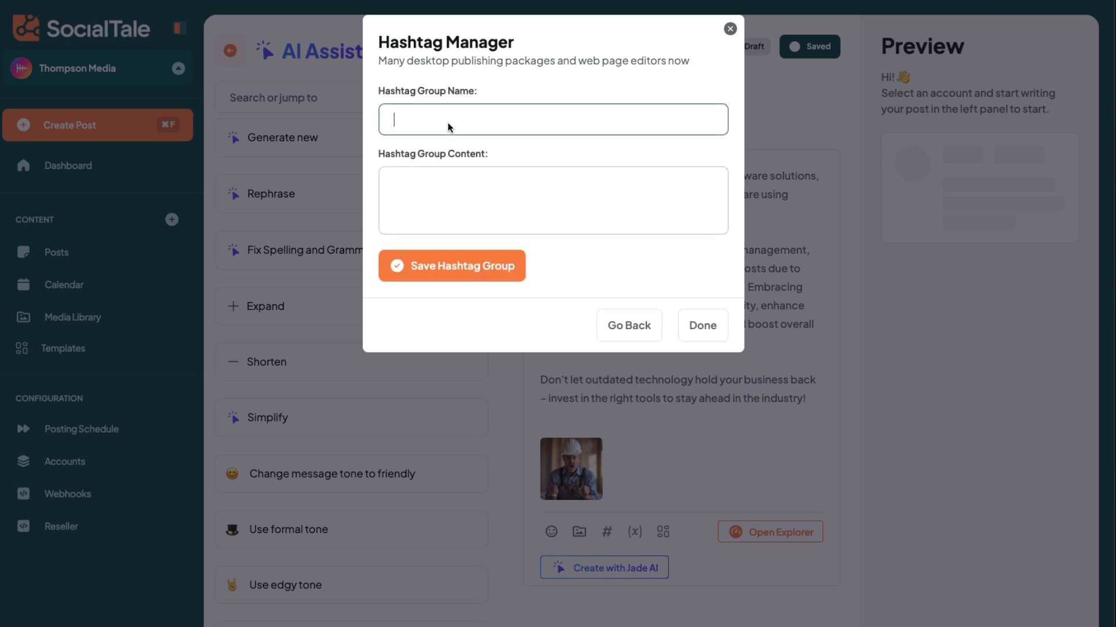
text(Main)
text( Has)
text(hgr)
text( group)
- Enter #builderpad #construction #homebuilders #software as the group's content and save the hashtag group
click(455, 204)
text(#bui)
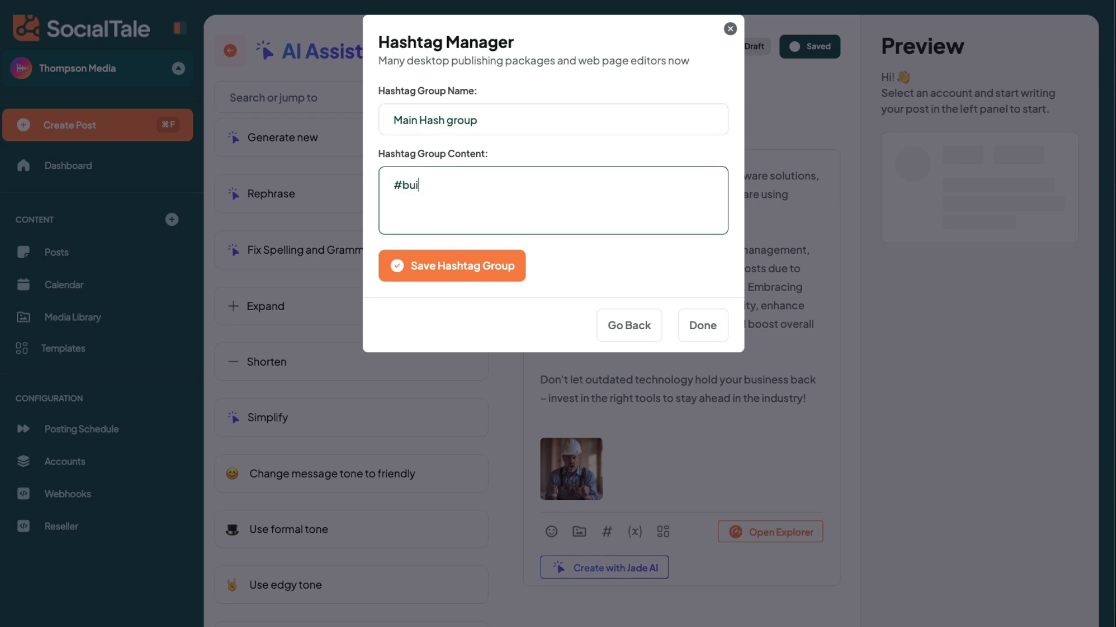
text(lderpad #cconstru)
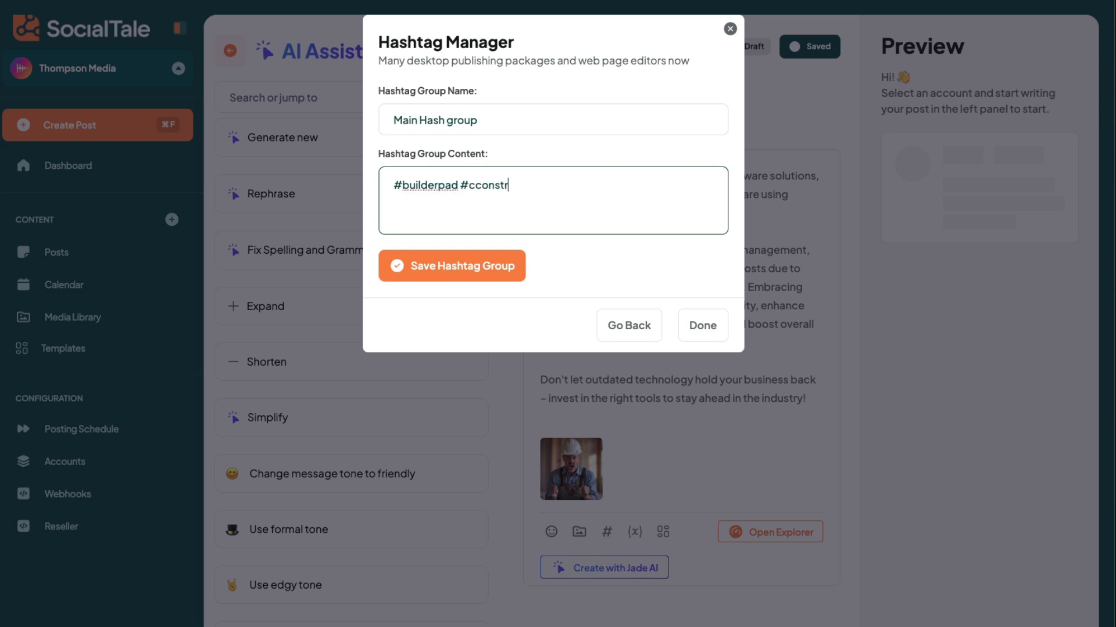
key(BackSpace)
key(BackSpace)
key(BackSpace)
text(onstruction #homebuil)
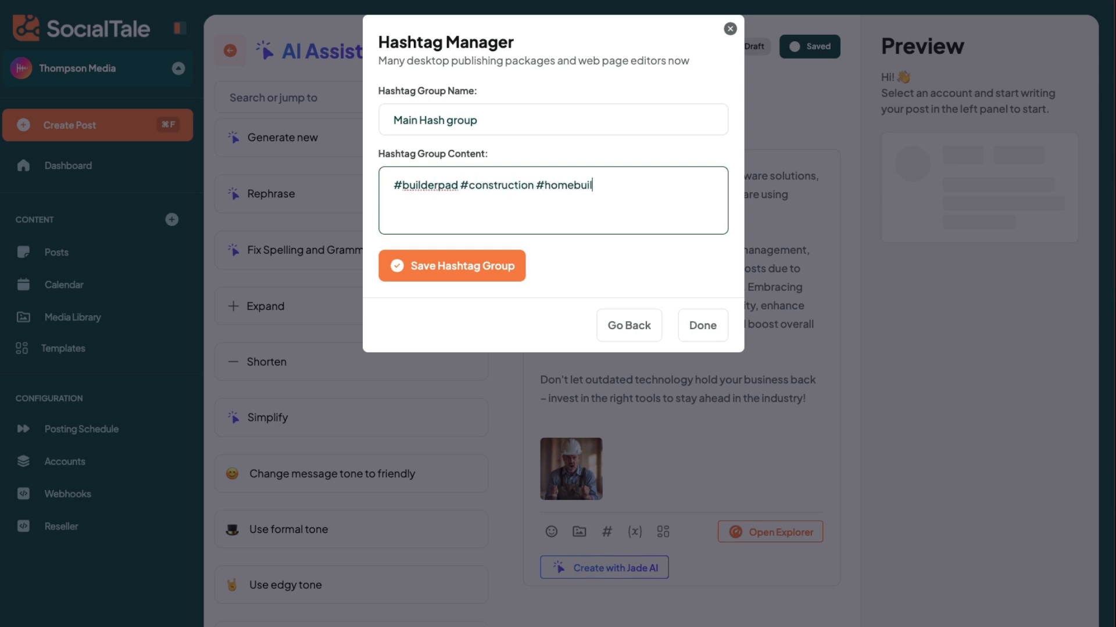
text(ders #software)
click(496, 261)
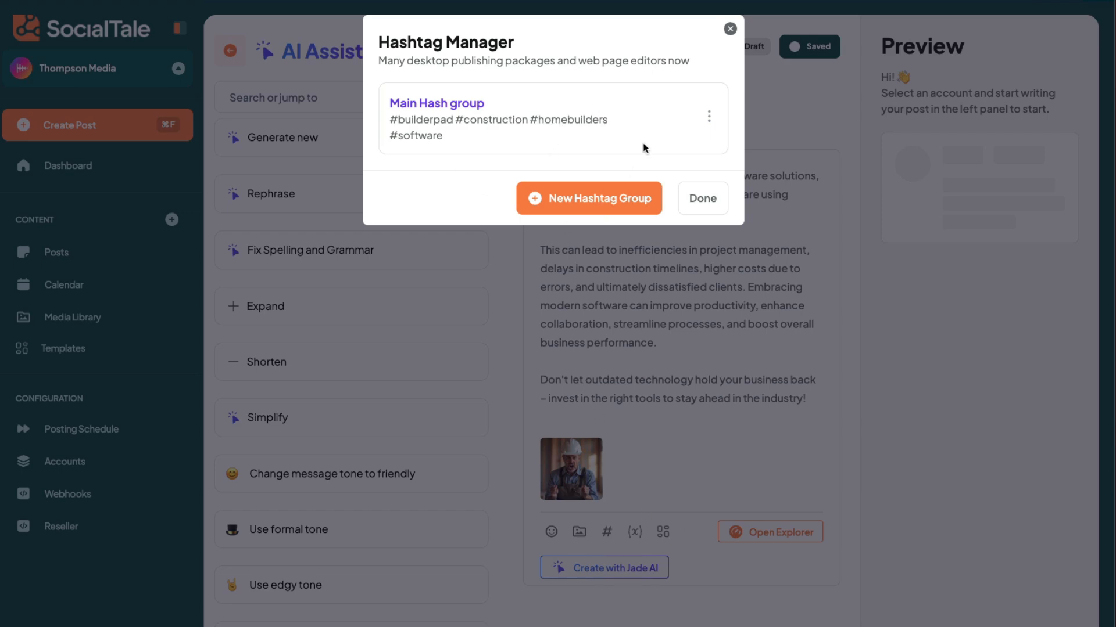
- Insert the Main Hash group hashtags below the text after a blank line, and select the Facebook, Instagram, LinkedIn, X and YouTube accounts
mouse_move(722, 113)
click(674, 119)
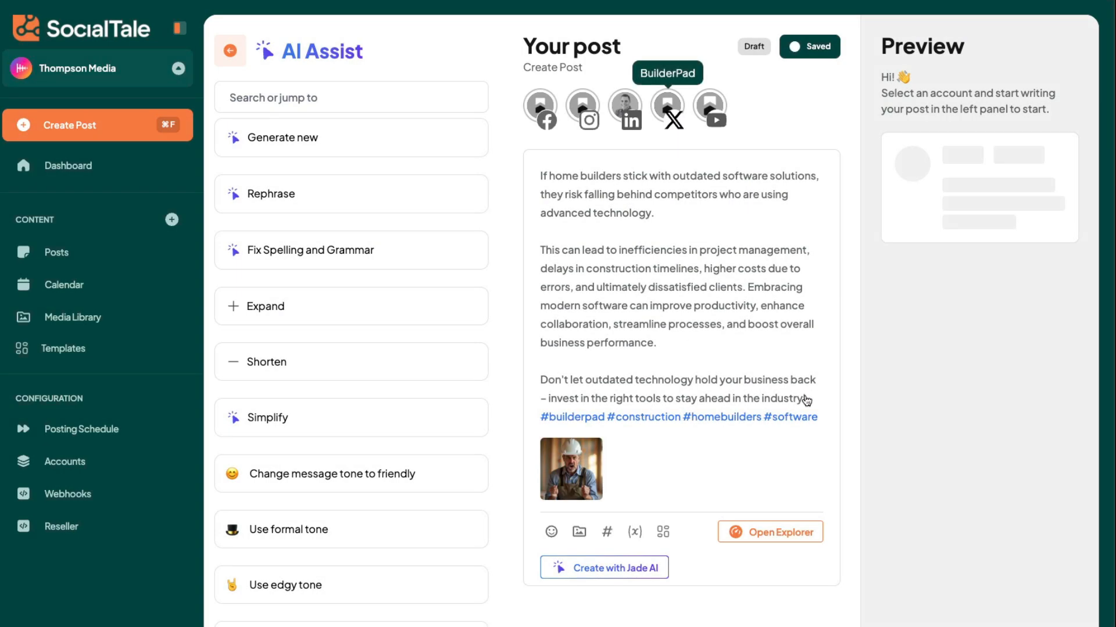
click(808, 399)
key(Return)
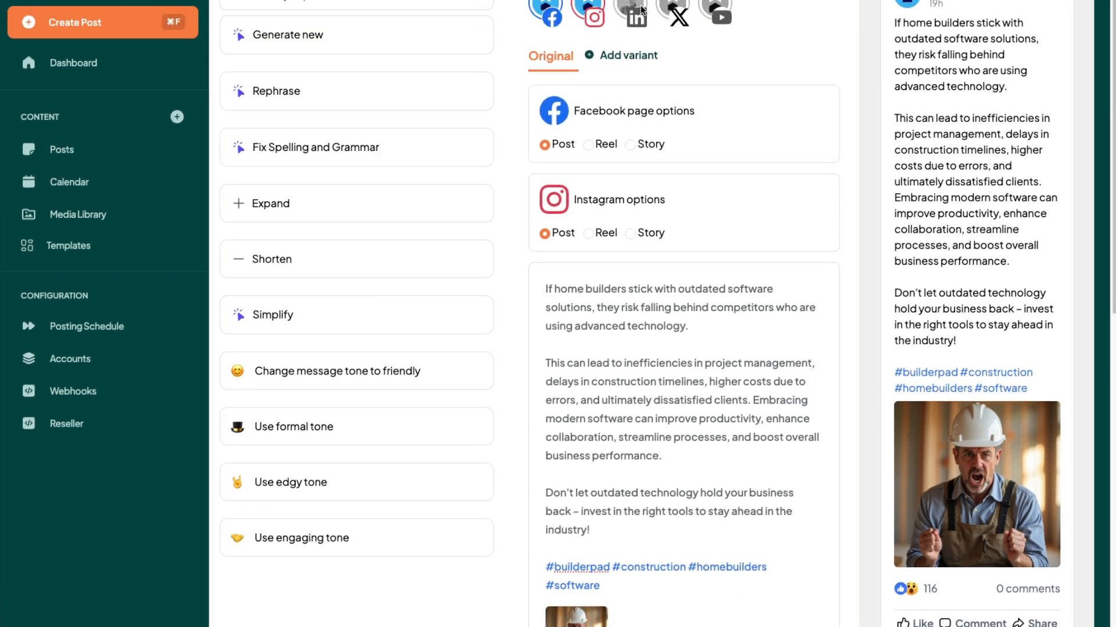
click(721, 136)
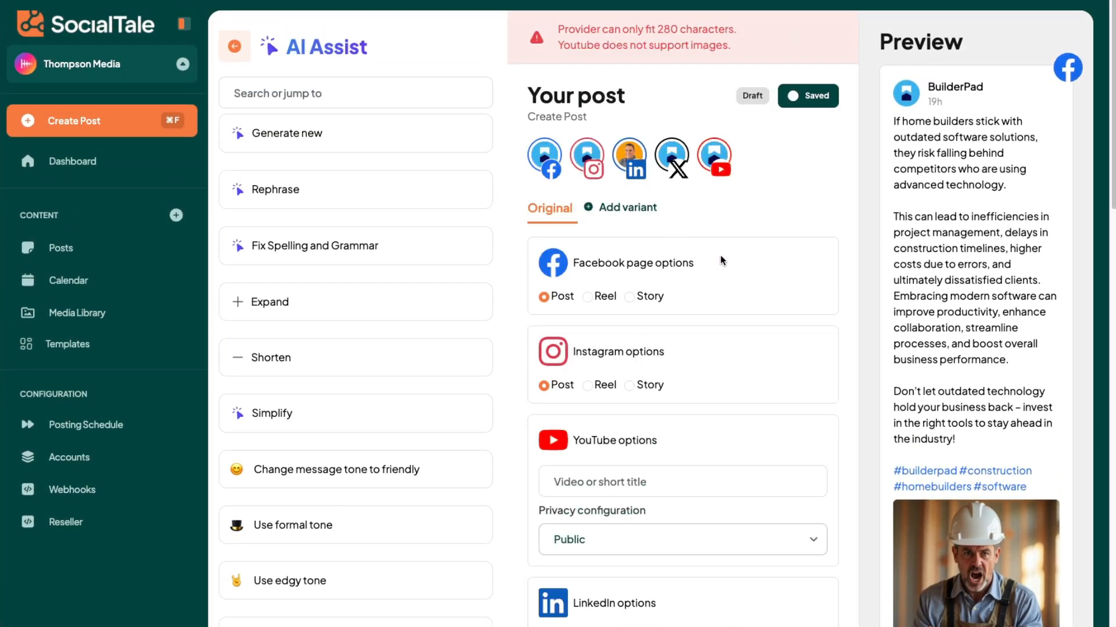
- Review the post's warnings, the options for each network, and the Facebook, Instagram and LinkedIn previews
drag(565, 28, 643, 33)
click(694, 39)
scroll(752, 571, down, 1)
scroll(752, 576, up, 1)
scroll(750, 569, down, 5)
scroll(750, 569, up, 5)
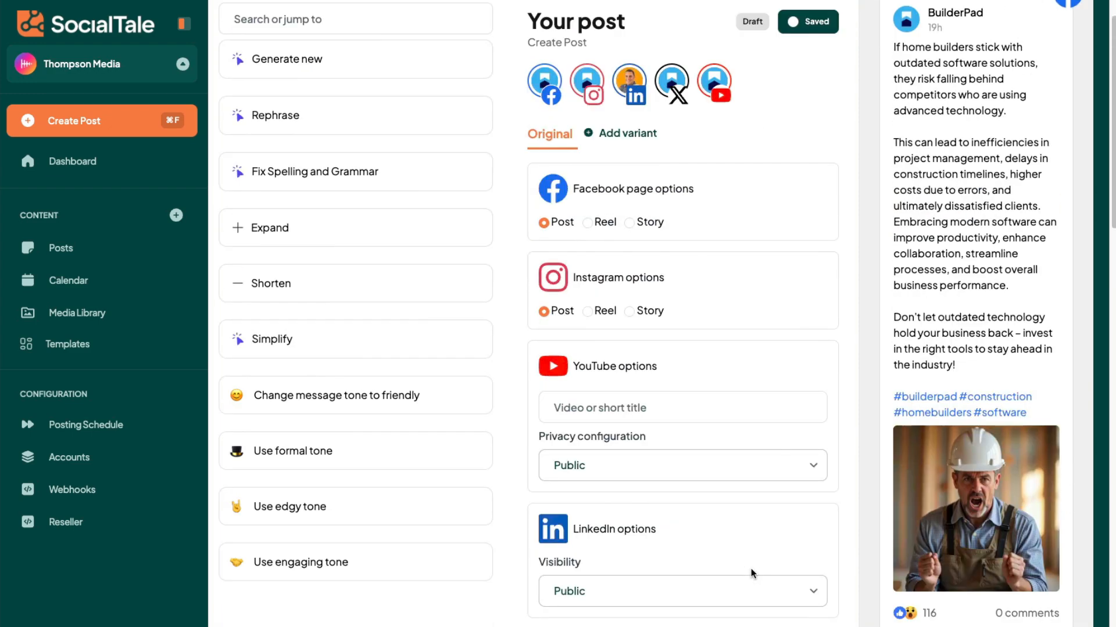
scroll(720, 403, down, 10)
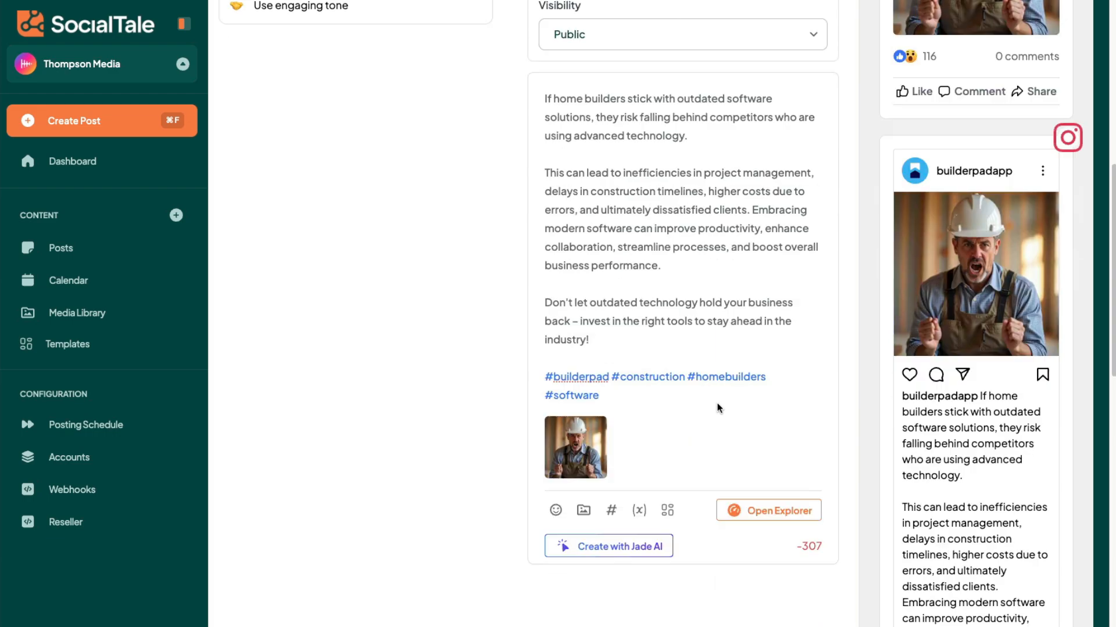
scroll(718, 410, up, 10)
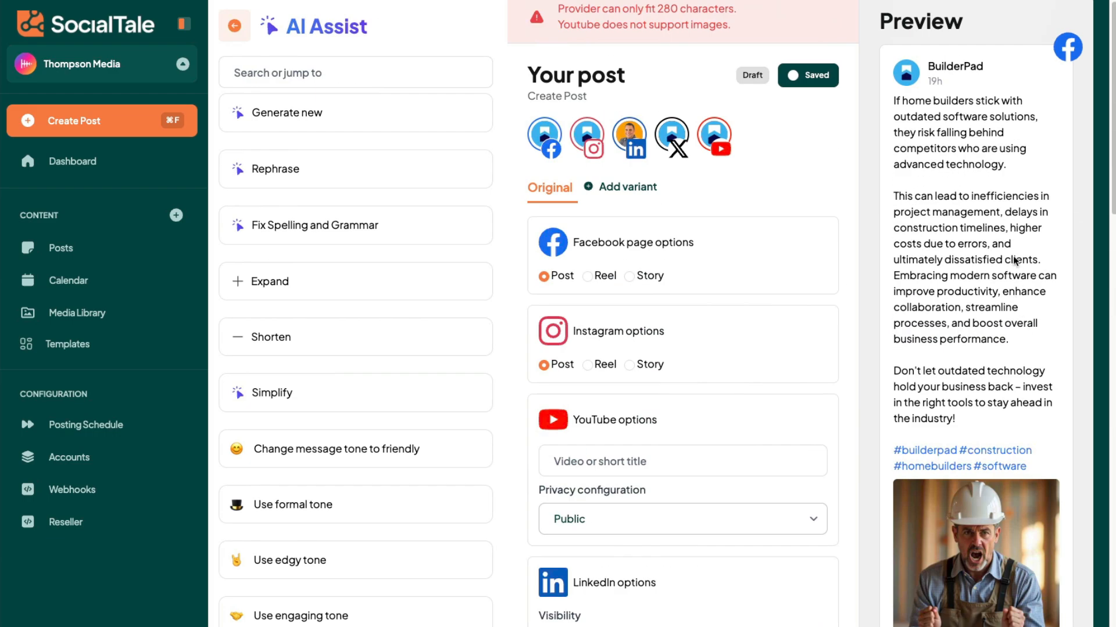
scroll(1014, 270, up, 1)
scroll(1029, 181, down, 10)
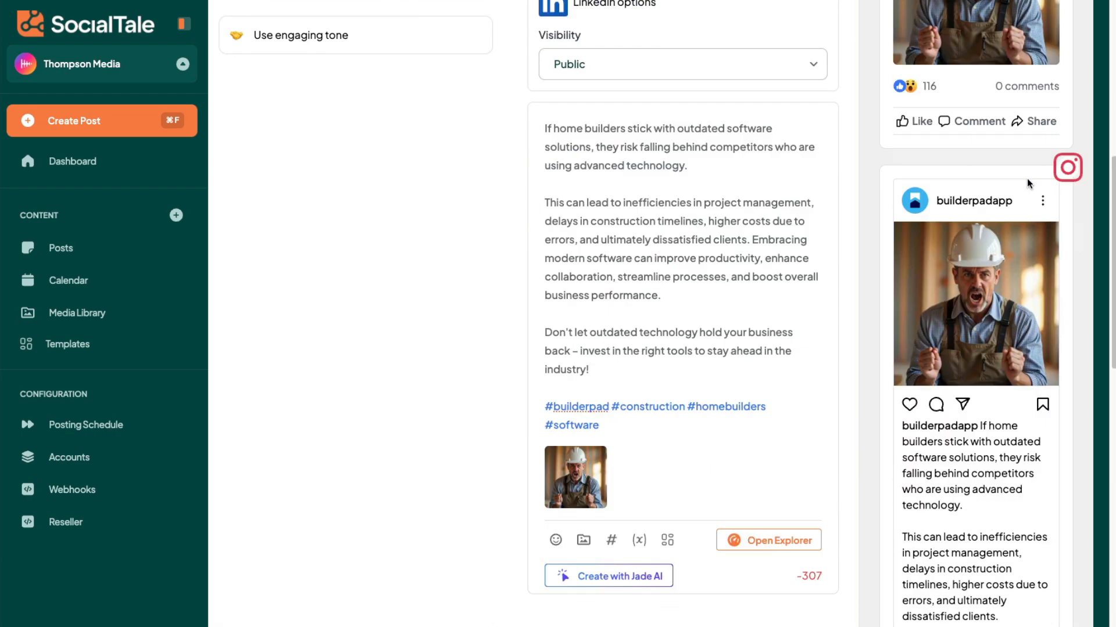
scroll(935, 248, down, 10)
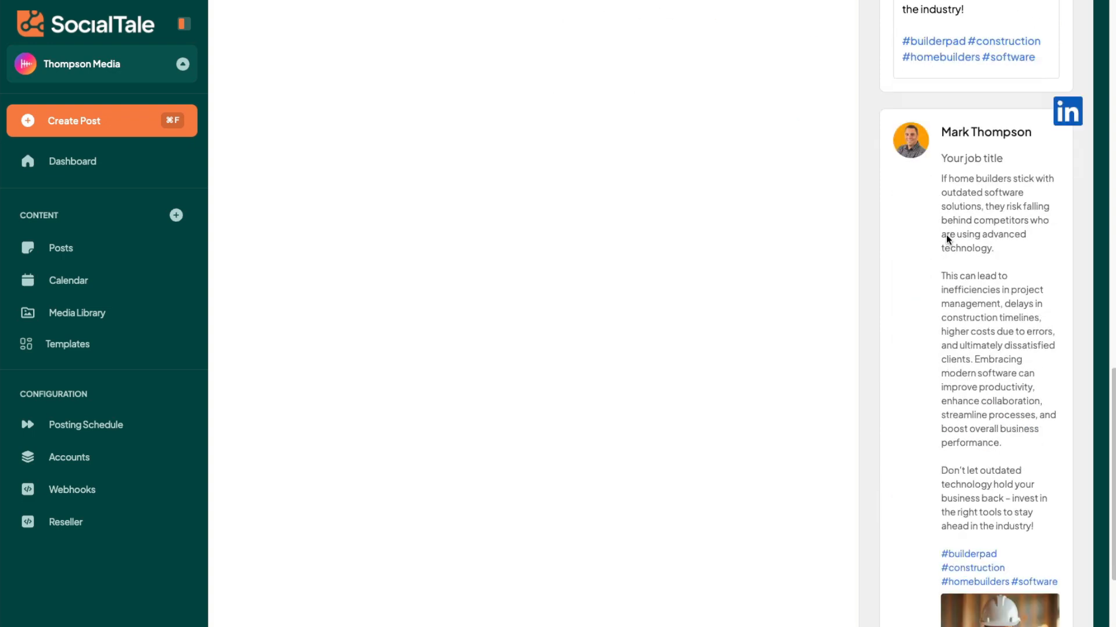
scroll(946, 260, down, 5)
scroll(923, 297, up, 15)
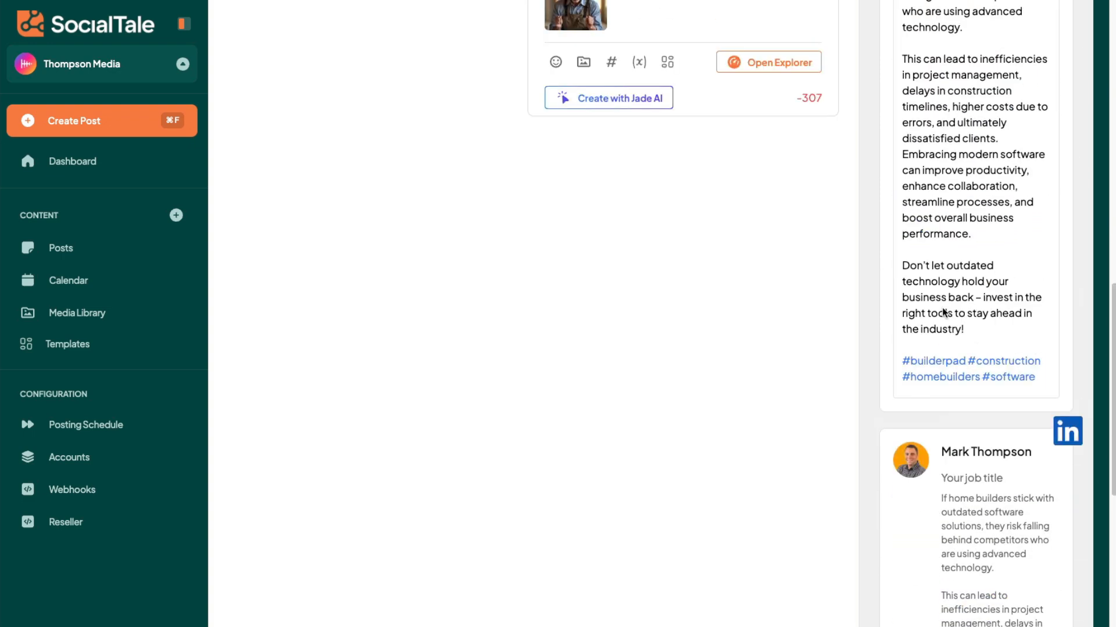
- Create an X variant of the post and shorten it by deleting the text after "higher costs", including the hashtags
click(619, 209)
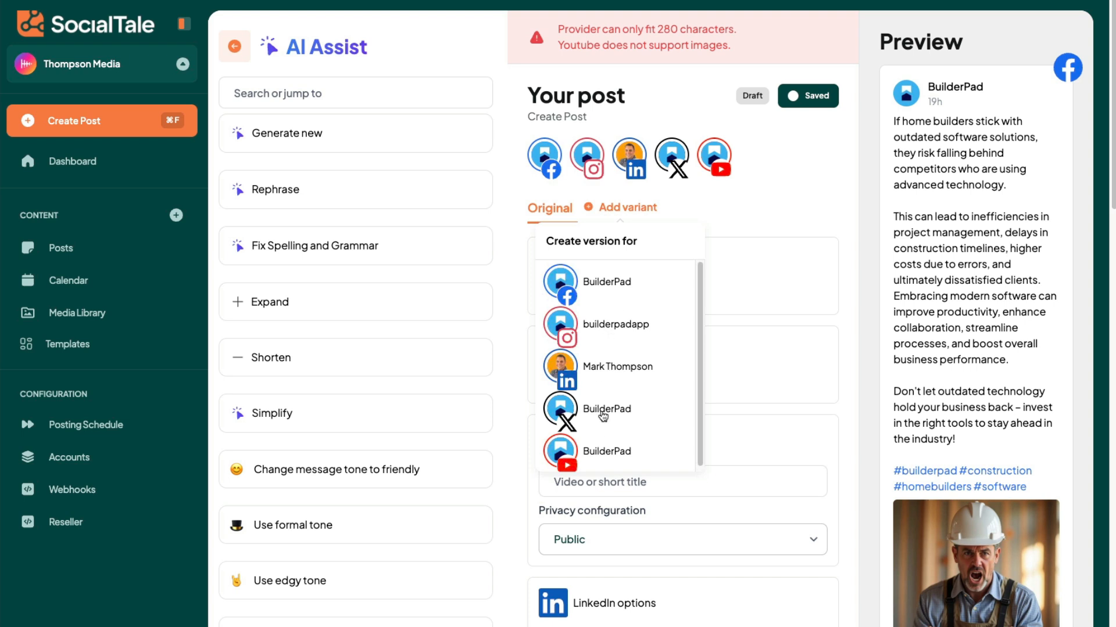
click(604, 413)
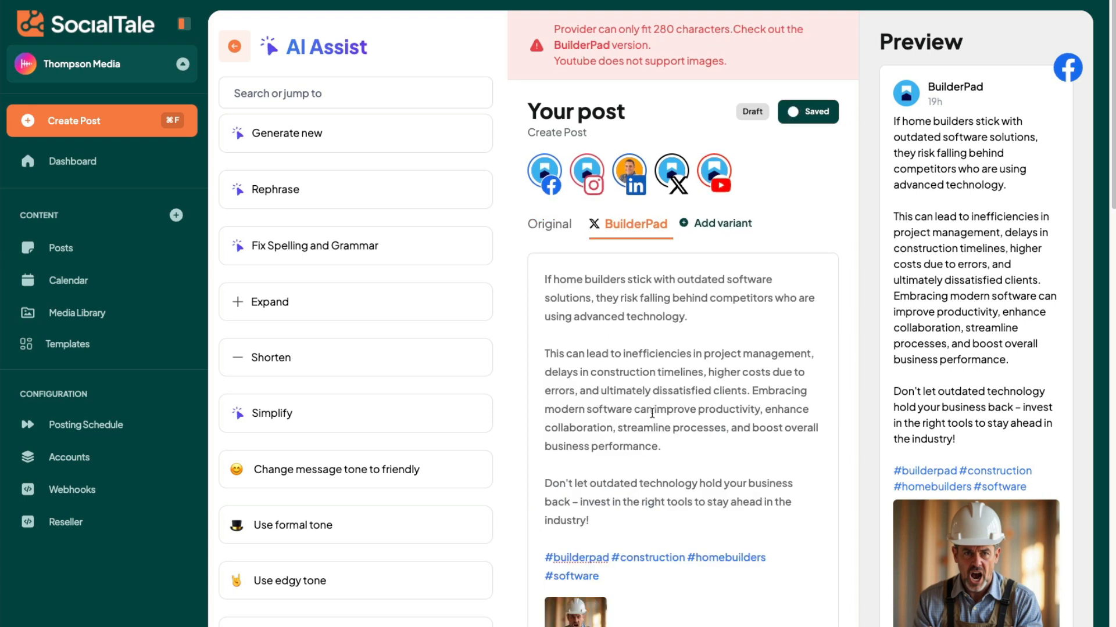
drag(606, 517, 533, 488)
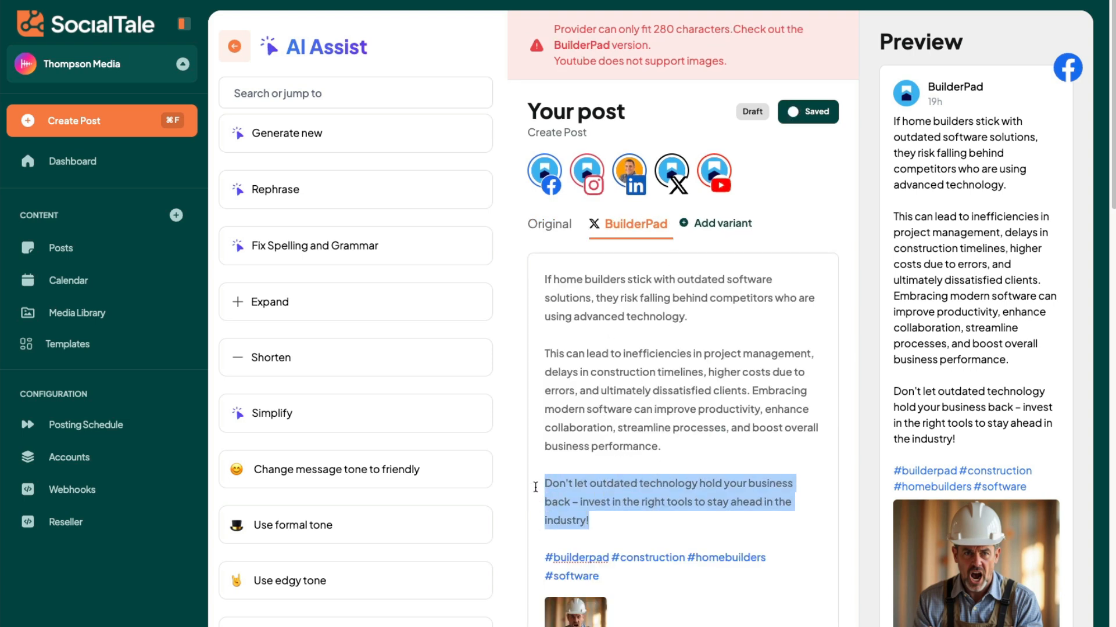
click(614, 408)
drag(546, 351, 660, 360)
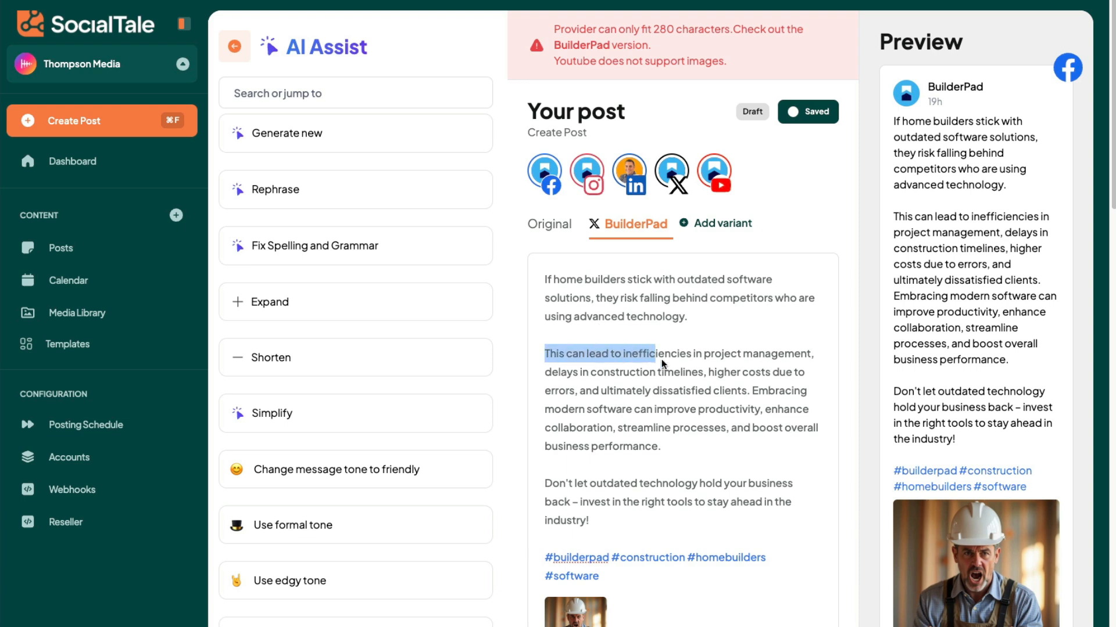
drag(751, 390, 772, 453)
key(BackSpace)
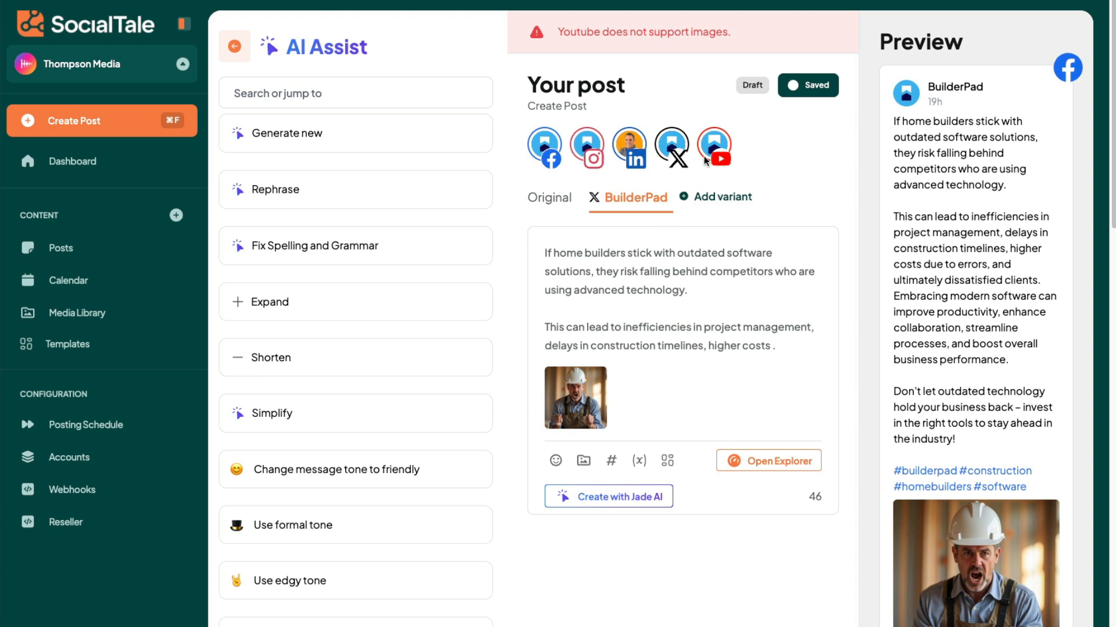
- Create a YouTube variant of the post, then open the media library from its image and close it again
drag(563, 35, 724, 33)
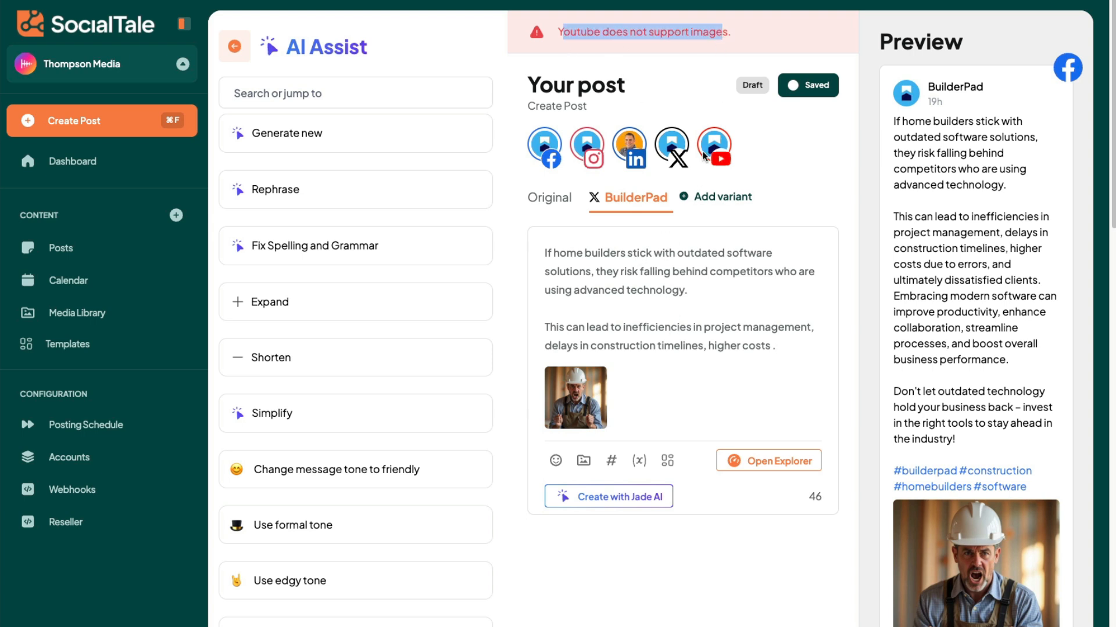
click(713, 201)
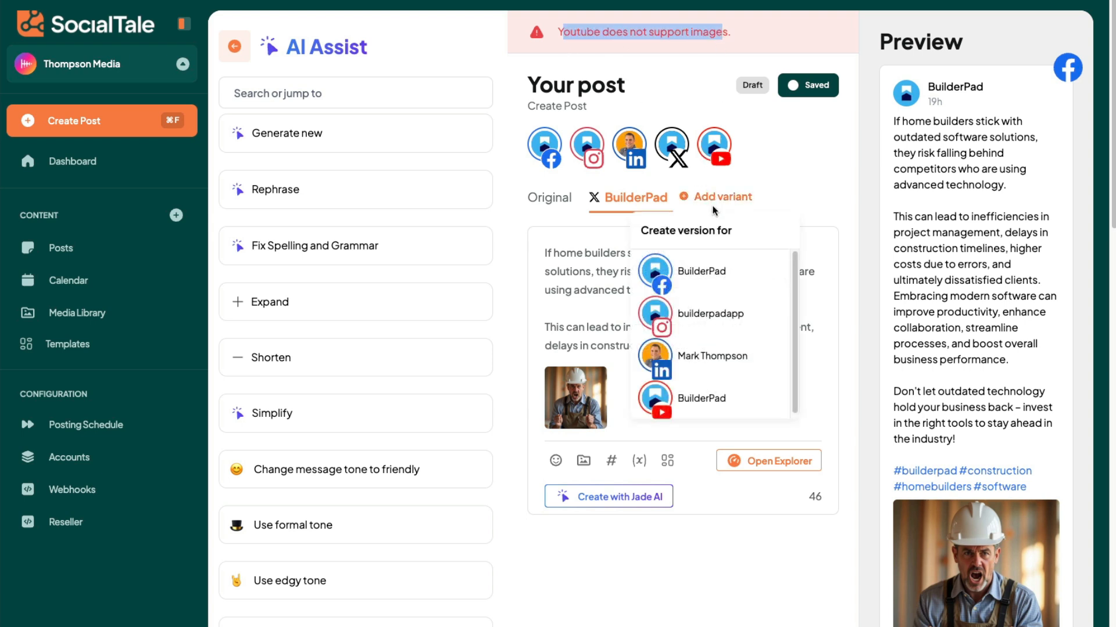
click(714, 399)
scroll(714, 402, down, 2)
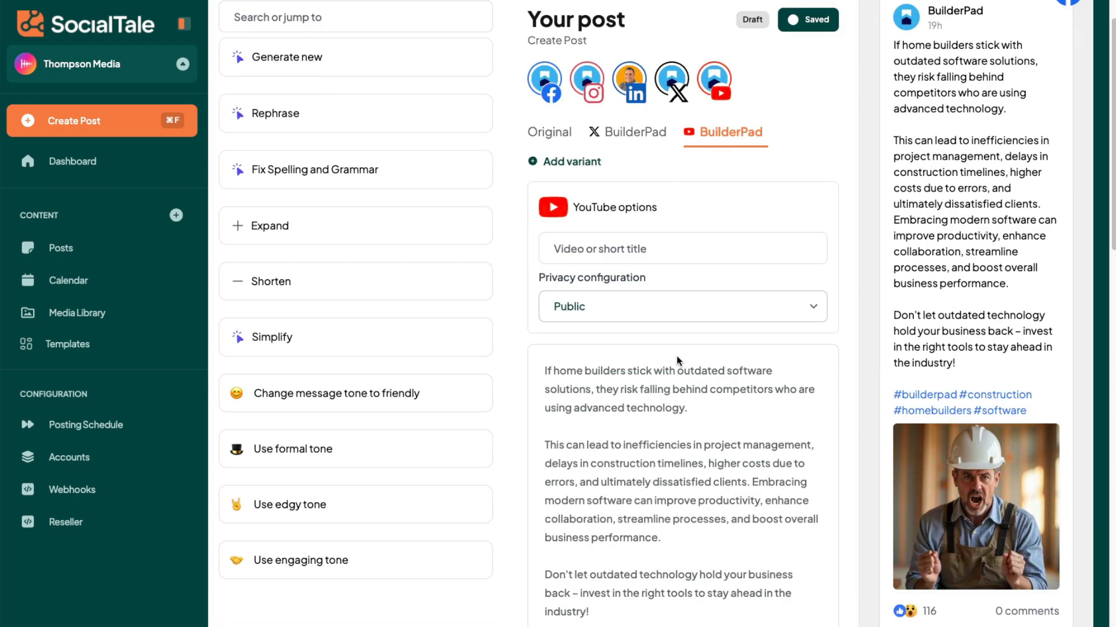
scroll(570, 588, down, 3)
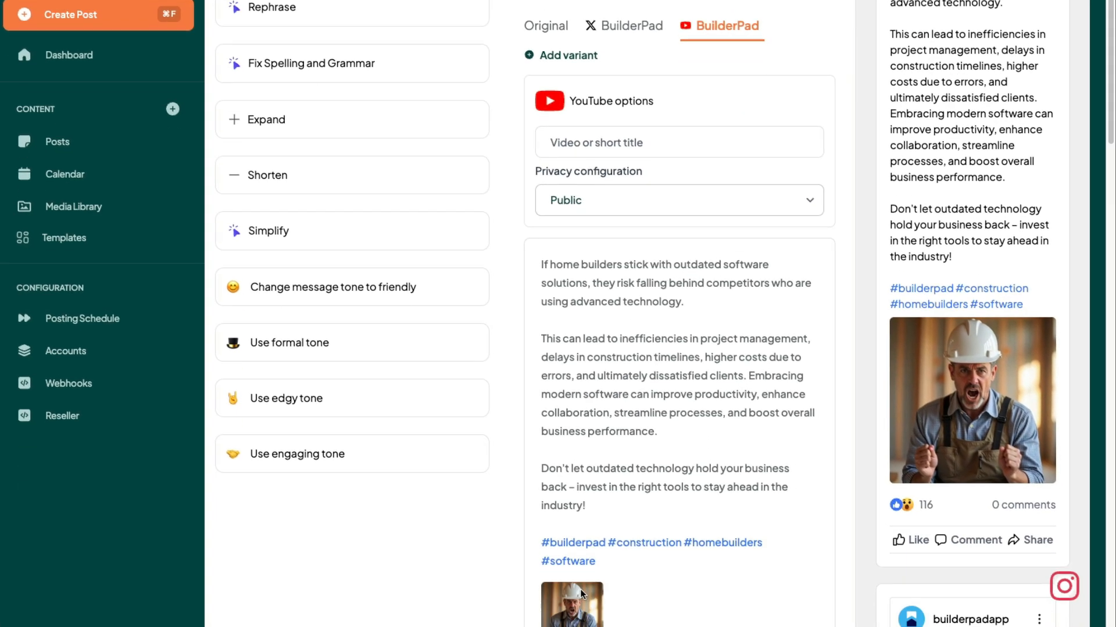
click(575, 605)
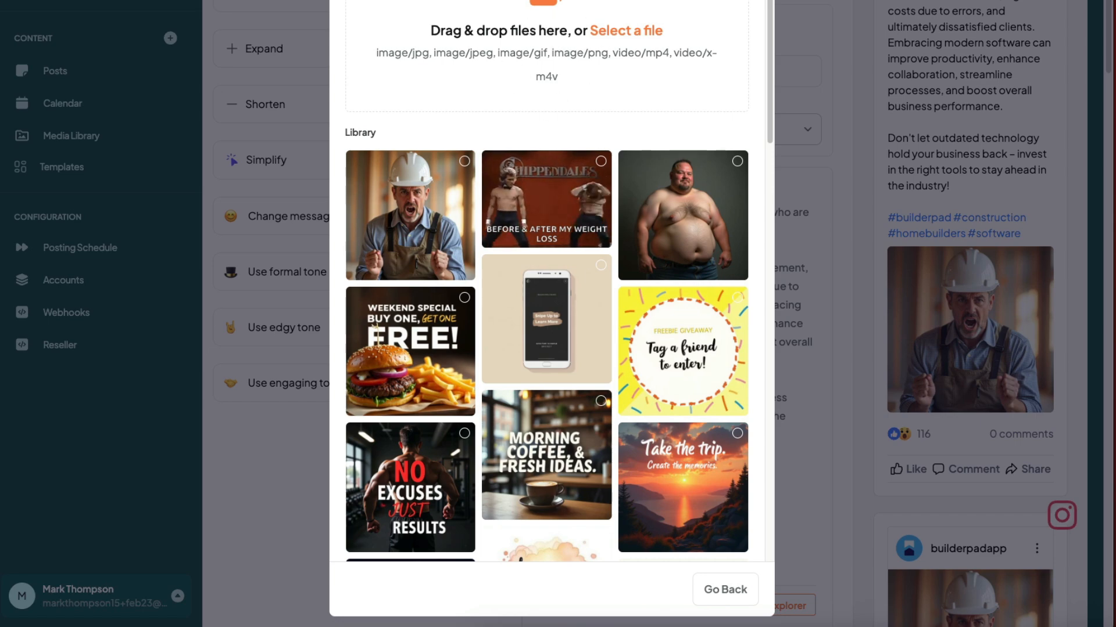
click(774, 1)
scroll(758, 114, up, 4)
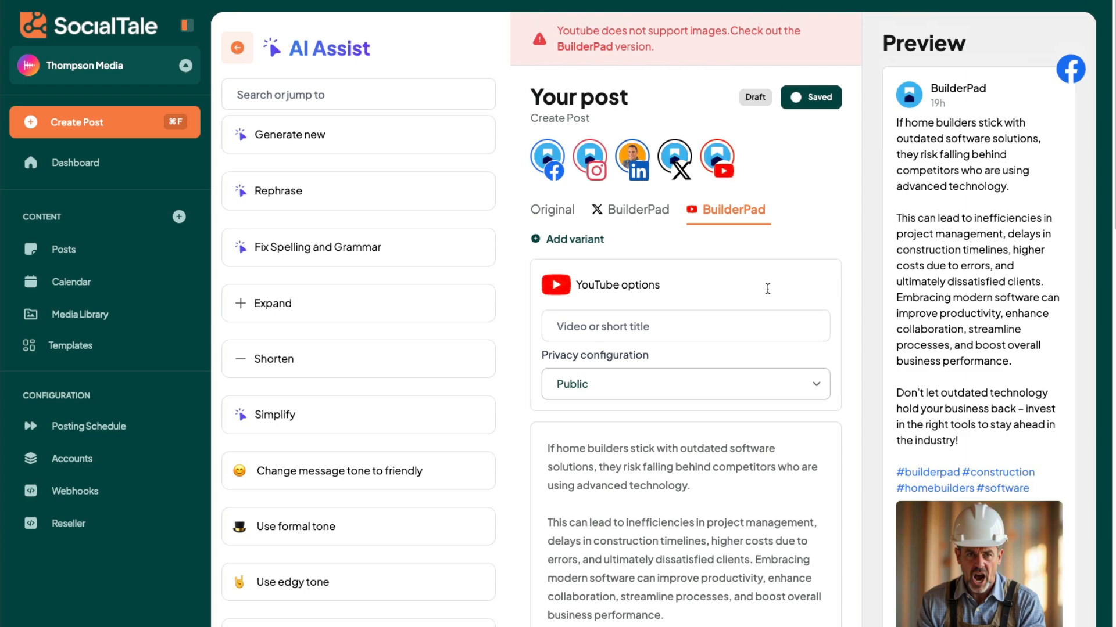
- Schedule the post for March 13, 2025 at 03:00 PM
scroll(825, 392, down, 15)
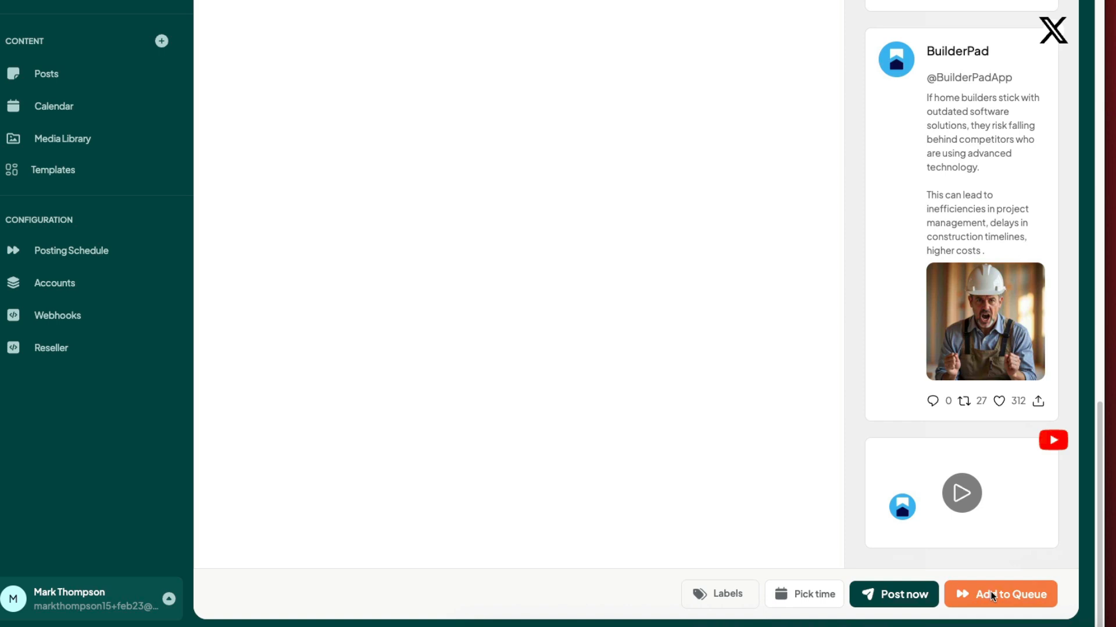
click(816, 593)
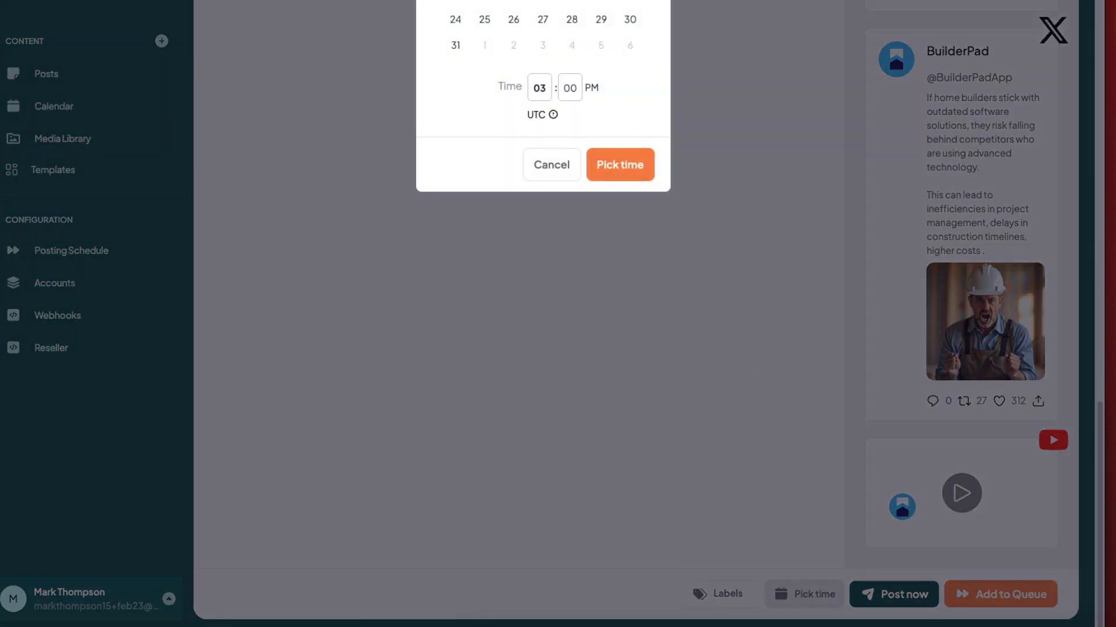
click(560, 139)
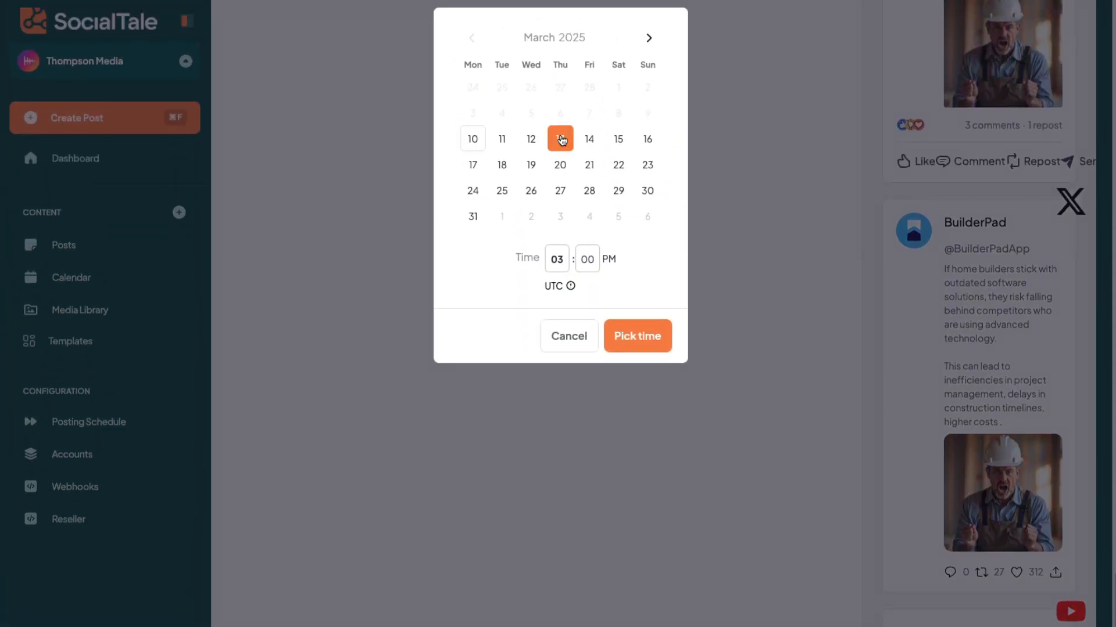
click(563, 265)
click(587, 263)
click(644, 332)
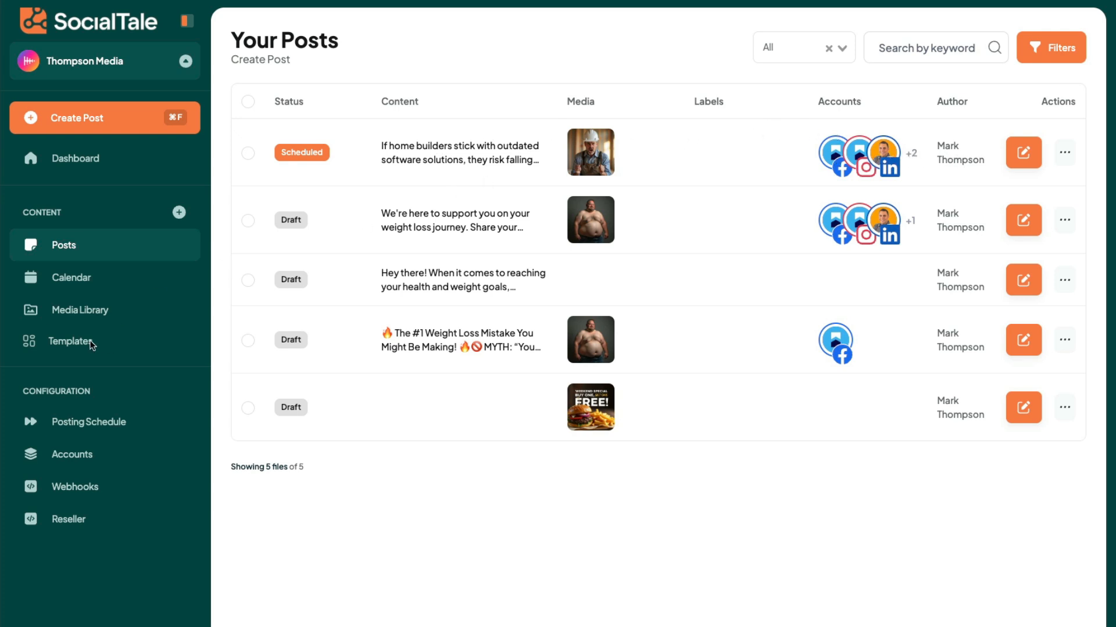
- In the posting schedule, turn on posting for Friday and remove Sunday's 10:30 am posting time
click(92, 430)
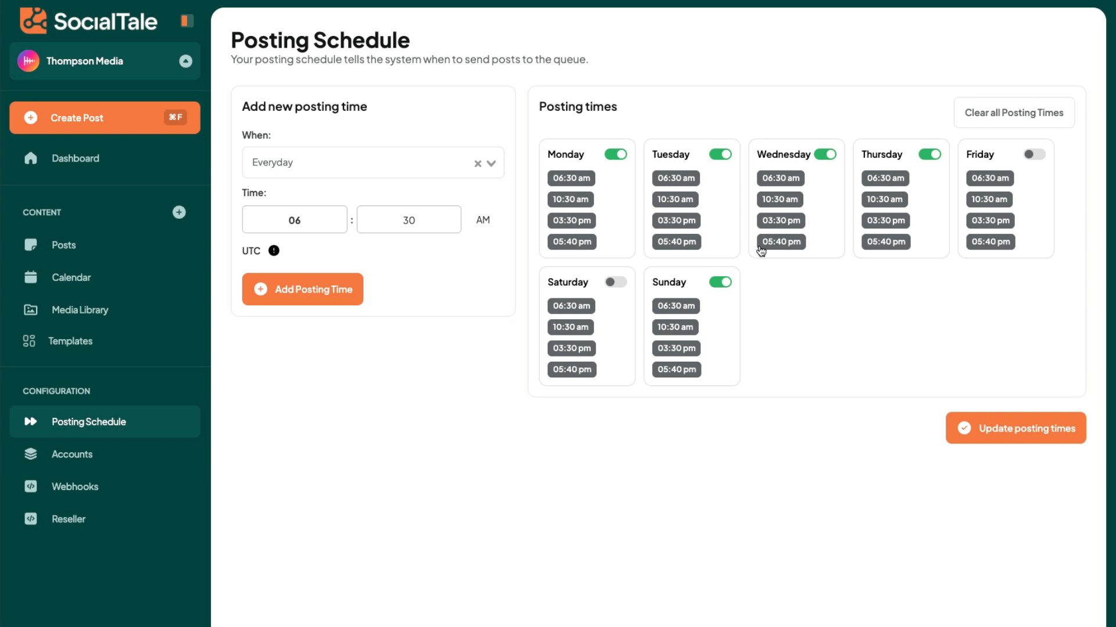
click(1034, 154)
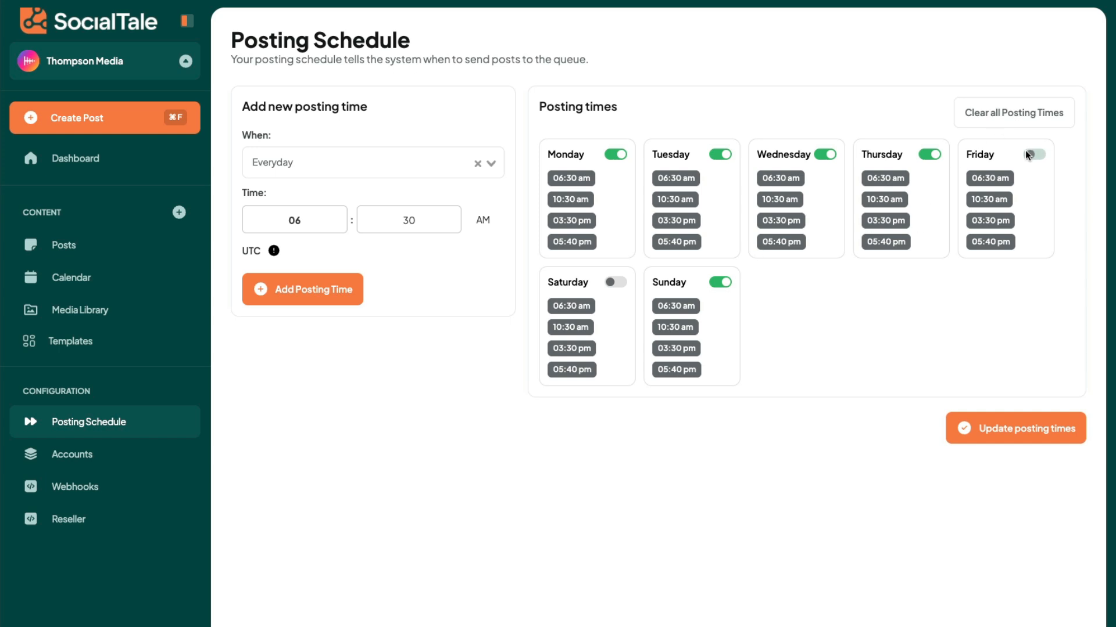
click(718, 282)
click(702, 326)
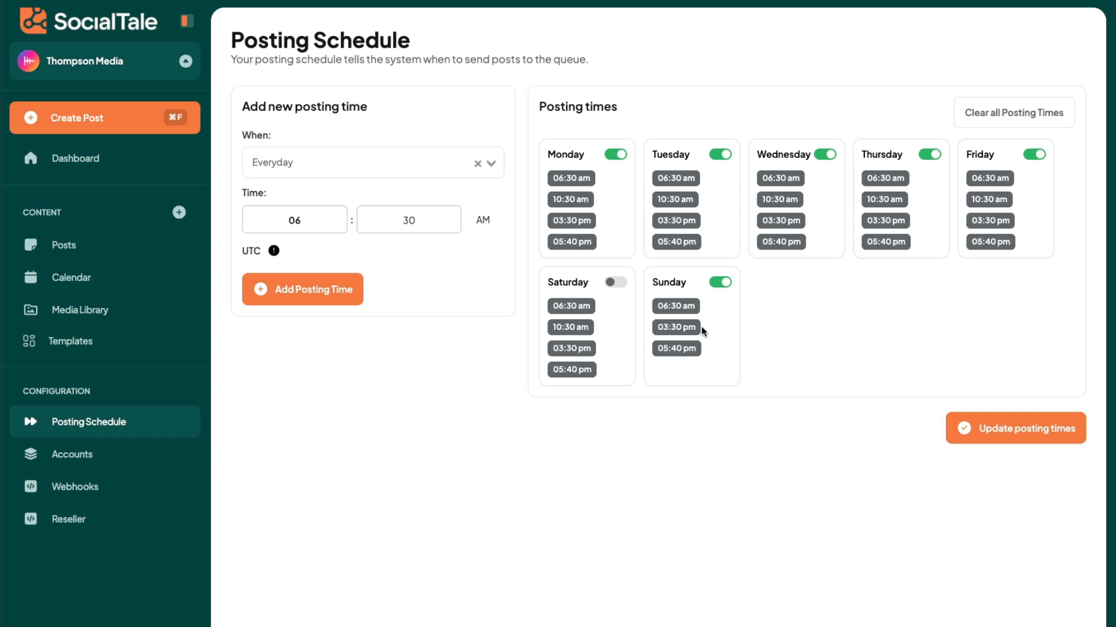
- Add a Wednesday posting time of 09:30 PM to the schedule and save the updated posting times
click(402, 172)
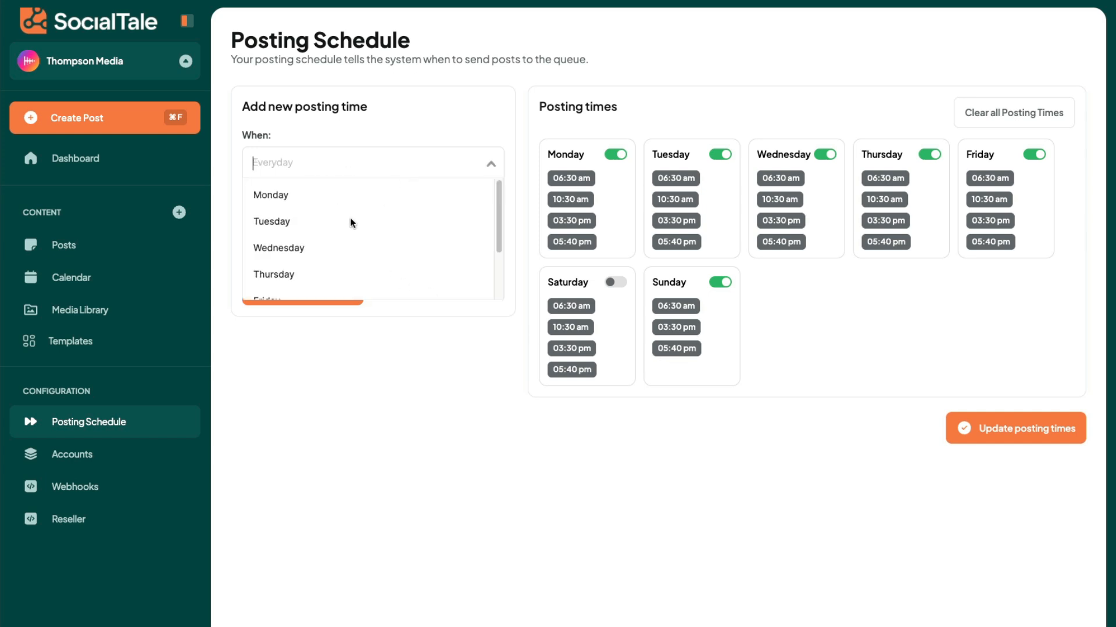
click(321, 248)
click(342, 216)
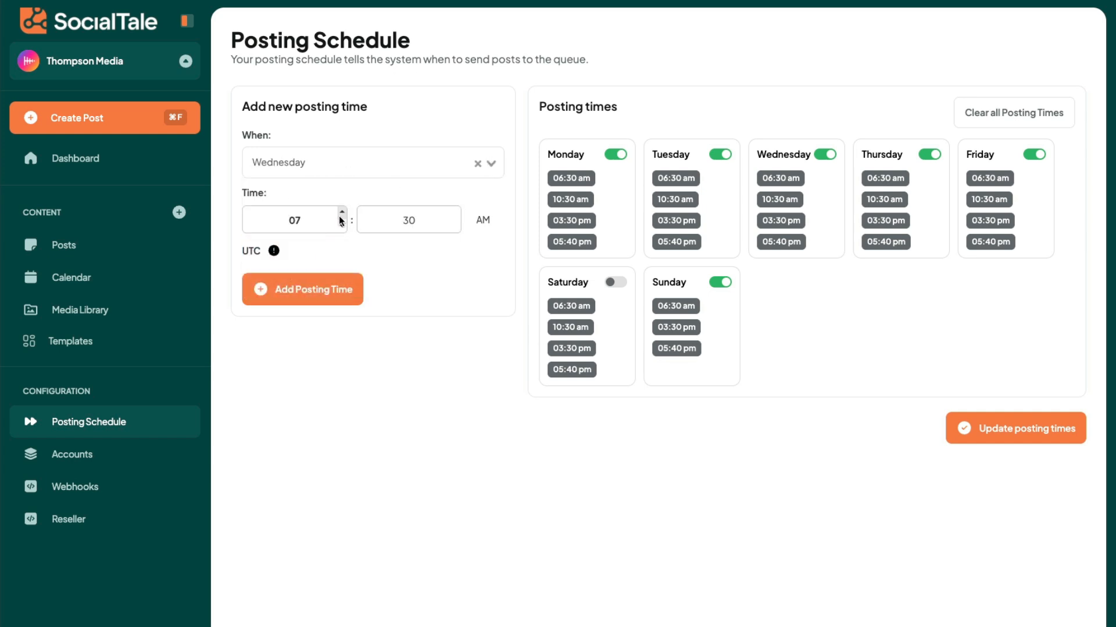
click(342, 216)
click(342, 217)
click(483, 220)
click(323, 294)
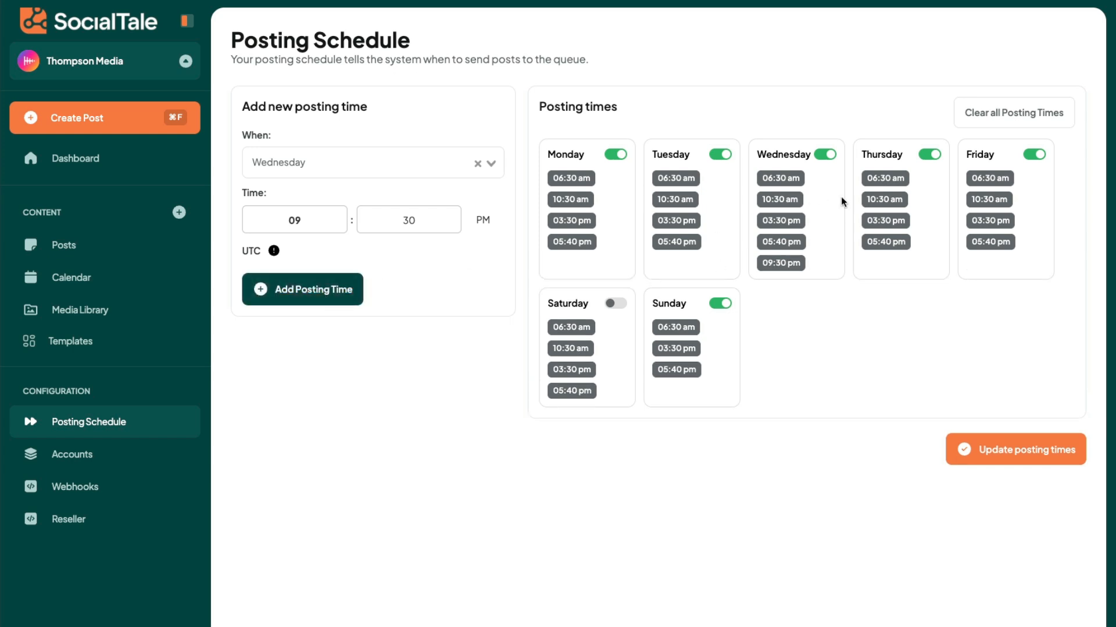
click(1027, 448)
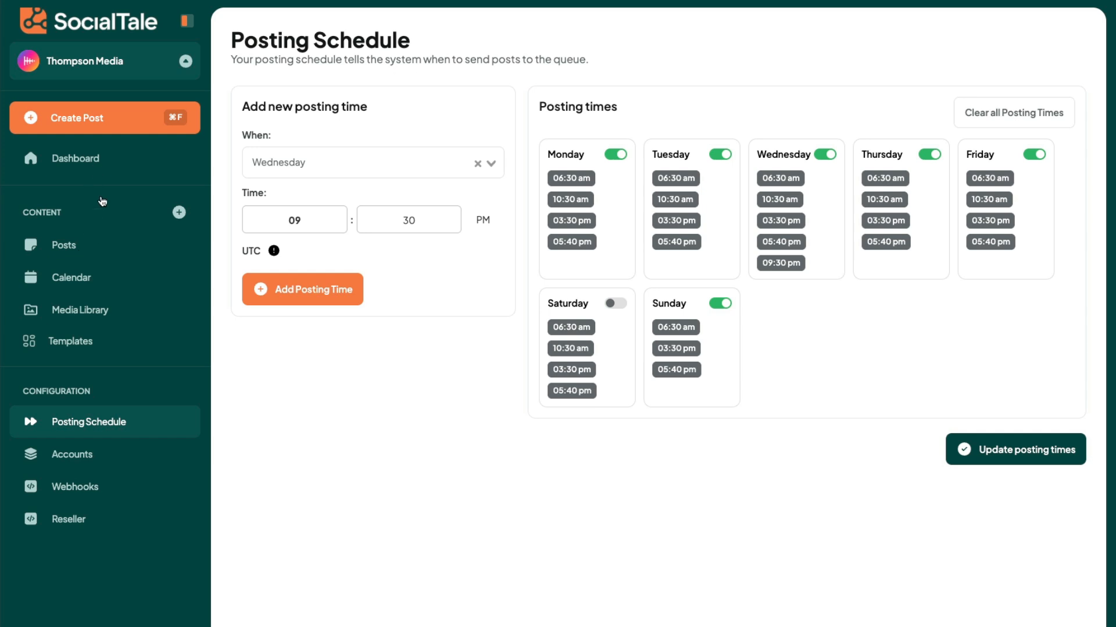
- Start a new post and try to add it to the queue without choosing accounts or entering text
click(110, 120)
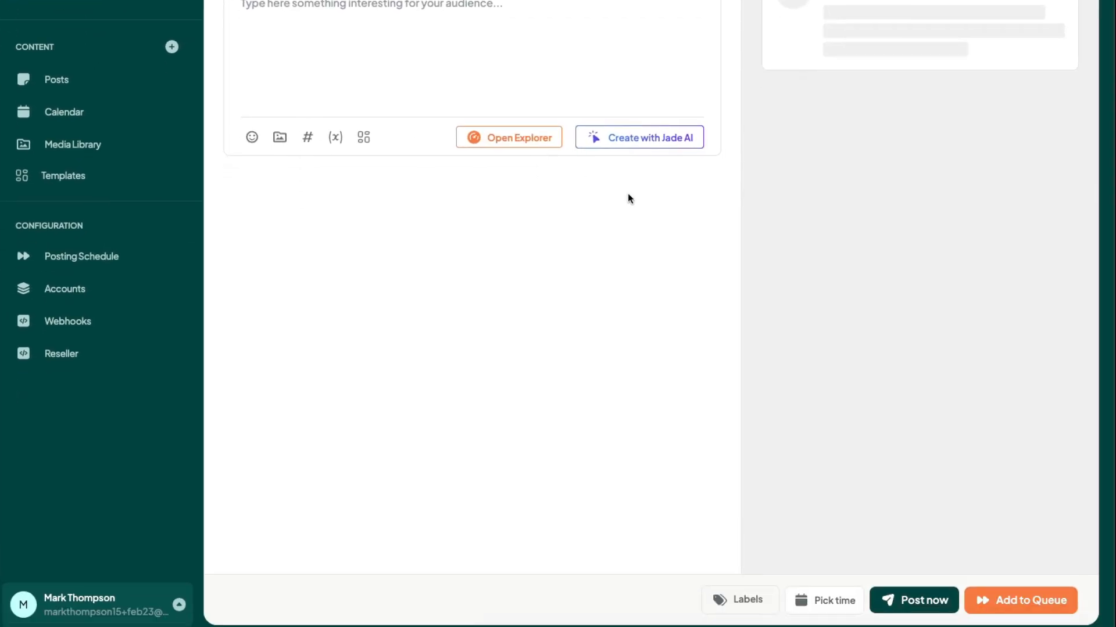
click(1014, 605)
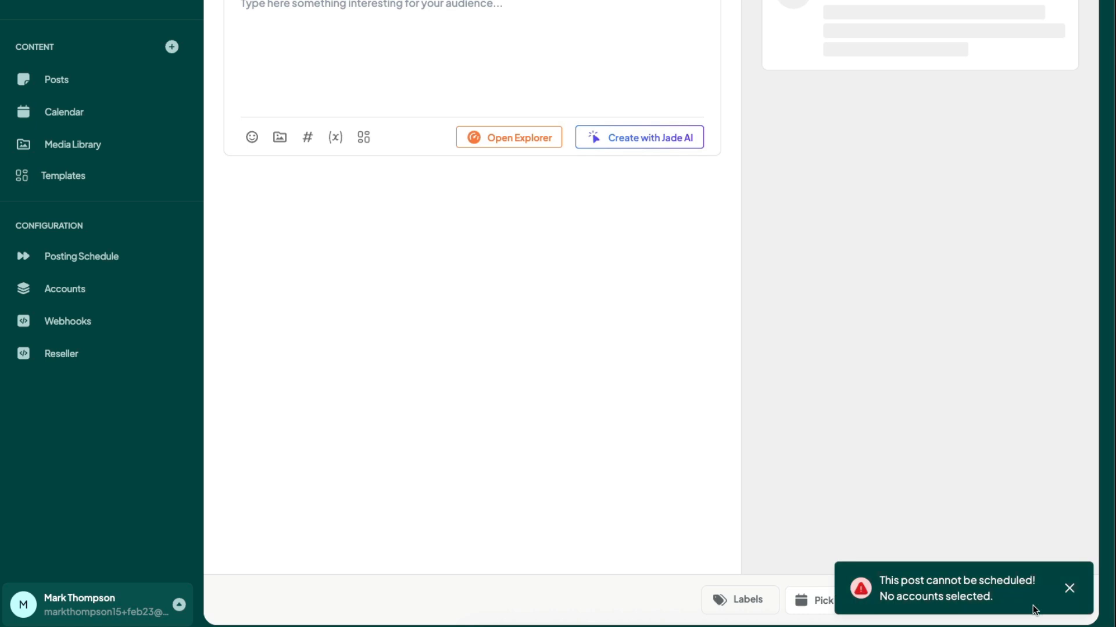
click(1067, 588)
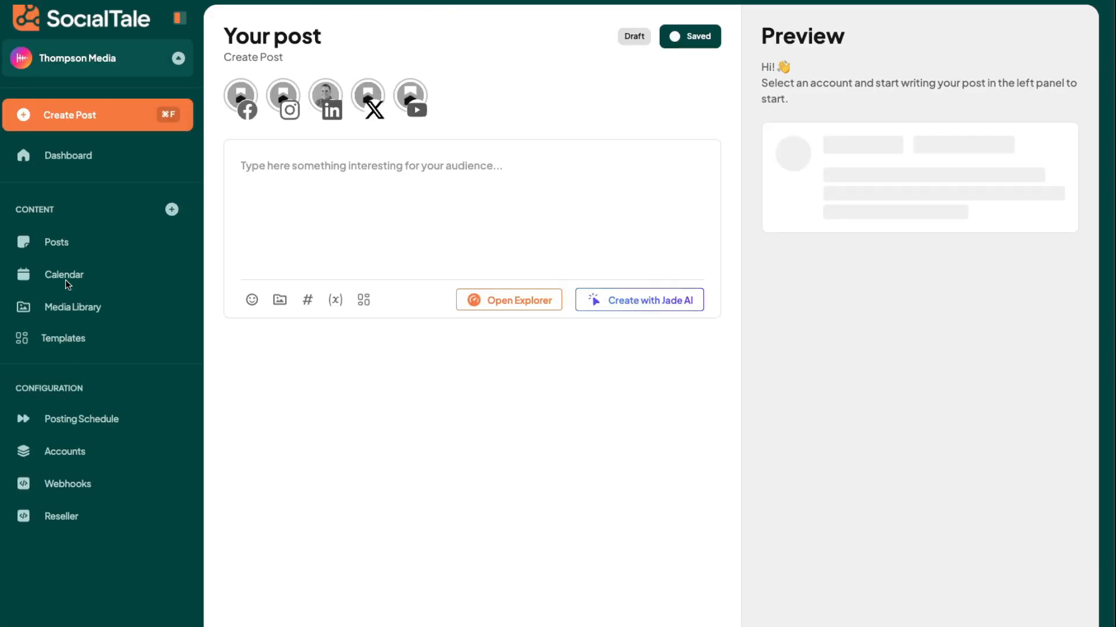
- Open the calendar, preview the home builder post scheduled for March 13, and close the preview
click(65, 280)
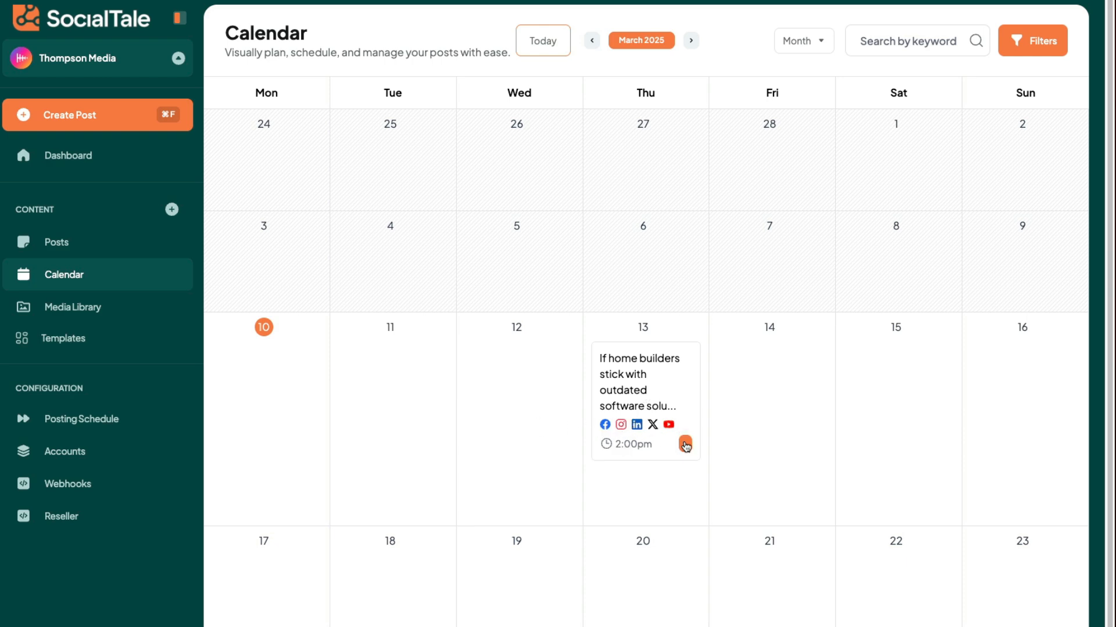
scroll(717, 416, down, 2)
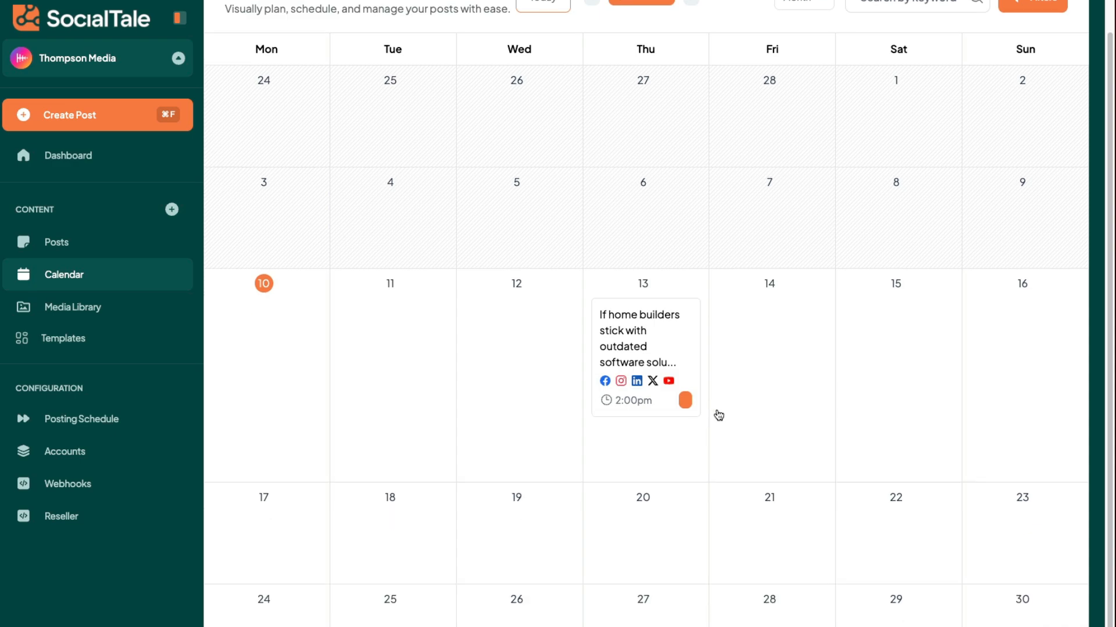
scroll(717, 416, up, 2)
click(646, 379)
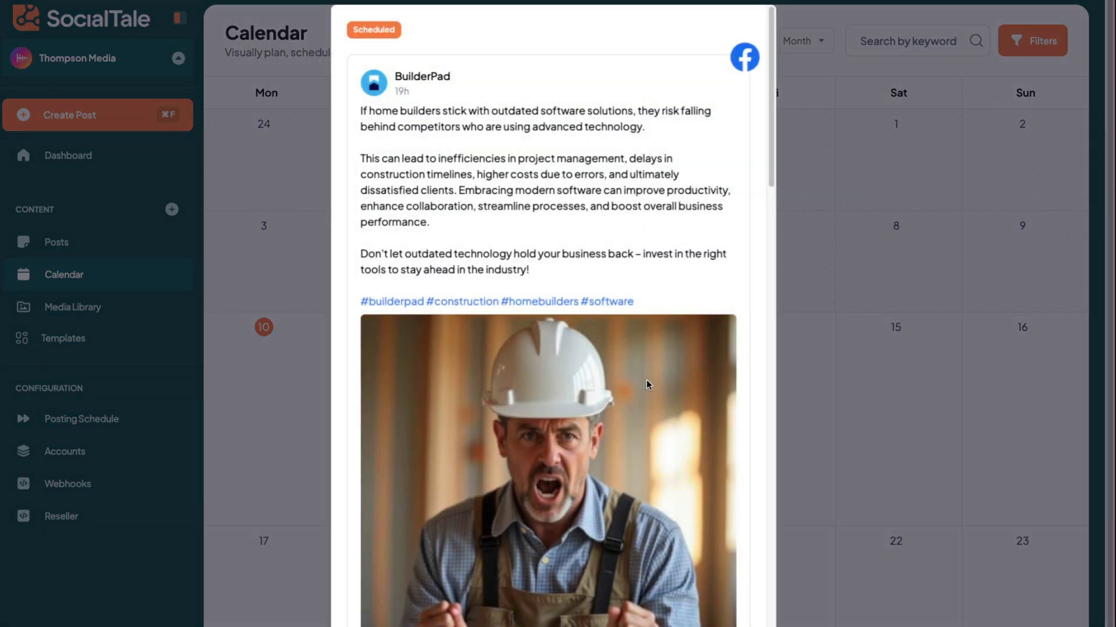
click(822, 396)
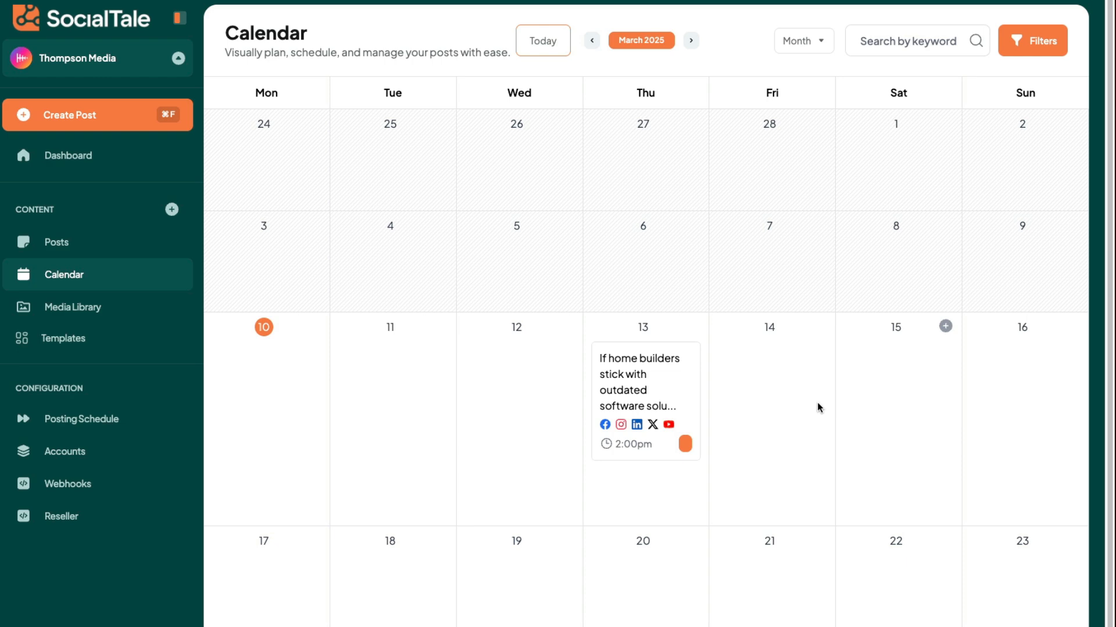
- Start a new post for March 14, 2025 from the calendar
scroll(724, 430, down, 1)
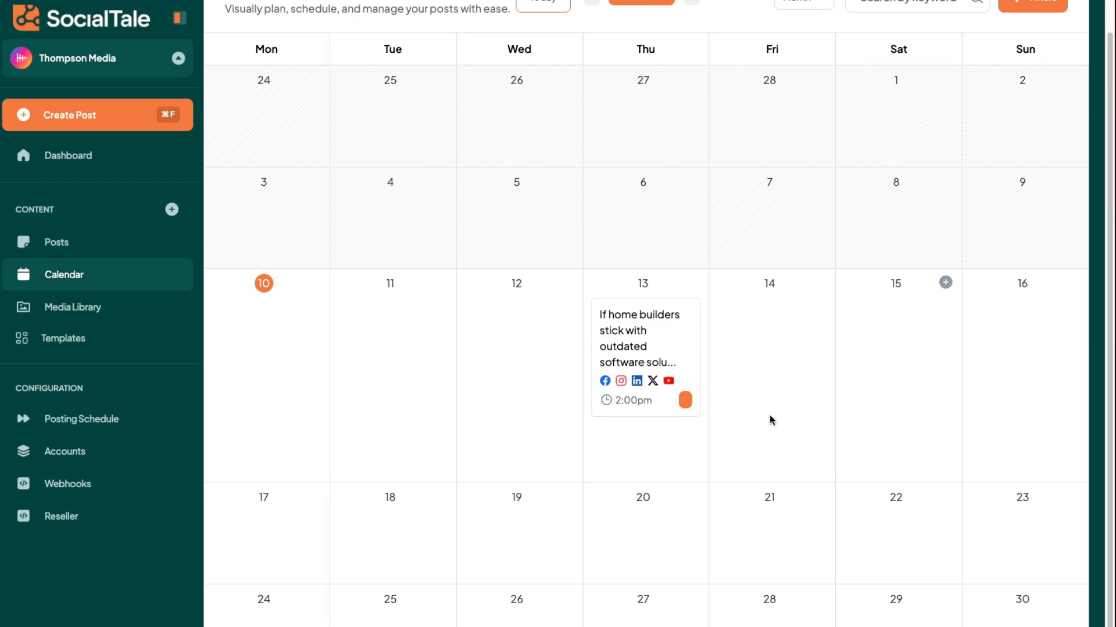
scroll(770, 416, up, 1)
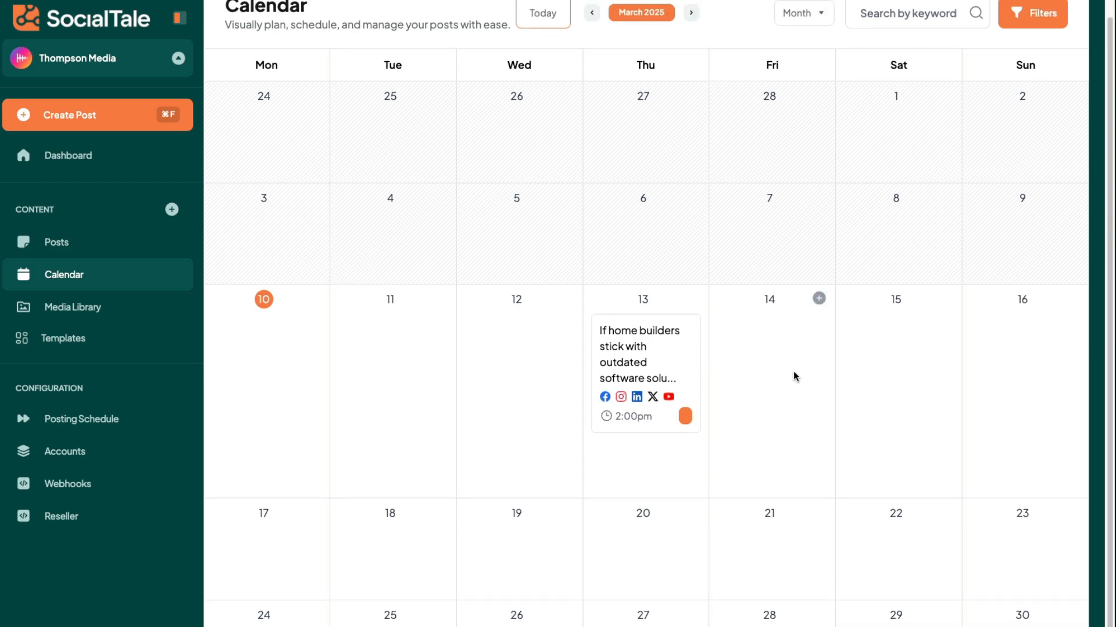
click(819, 299)
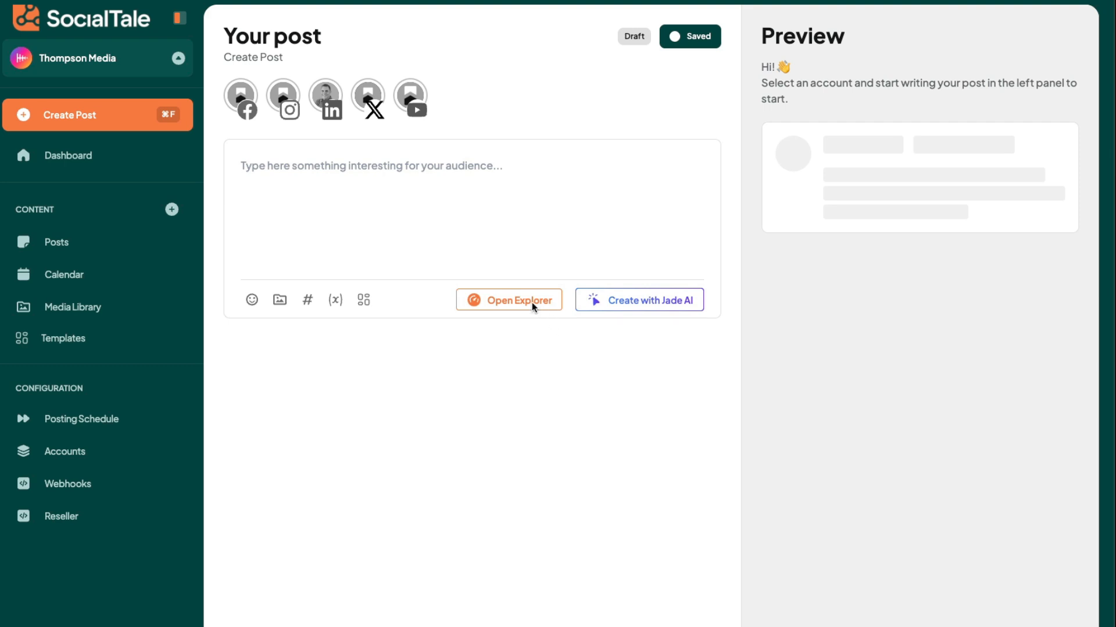
- Open Explorer for the post and search for the topic "home construction" with United States as the country
click(465, 300)
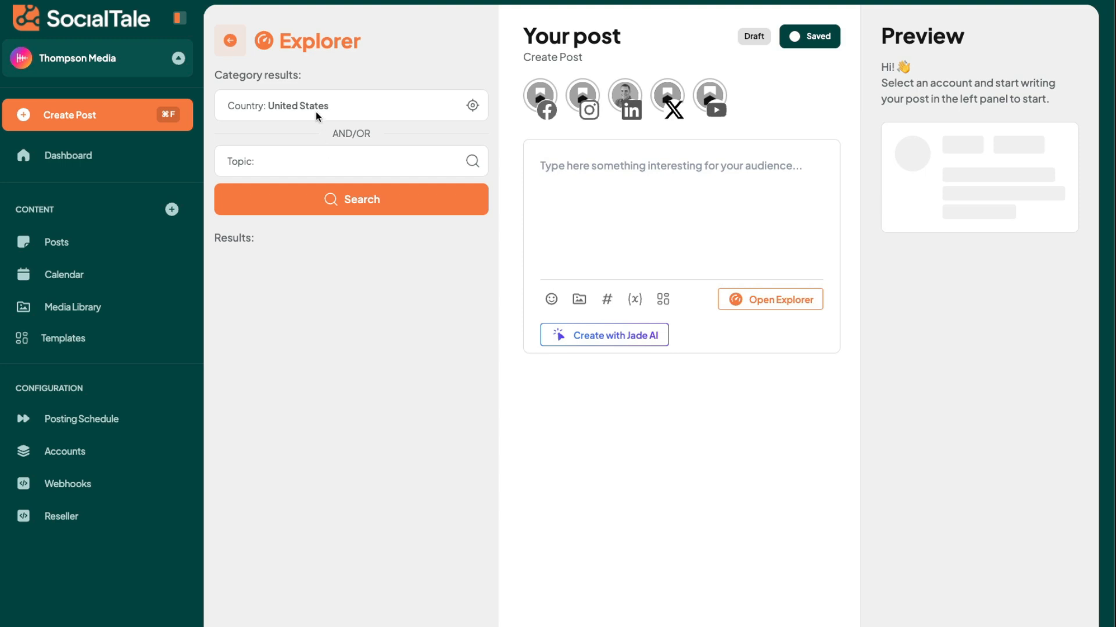
click(258, 96)
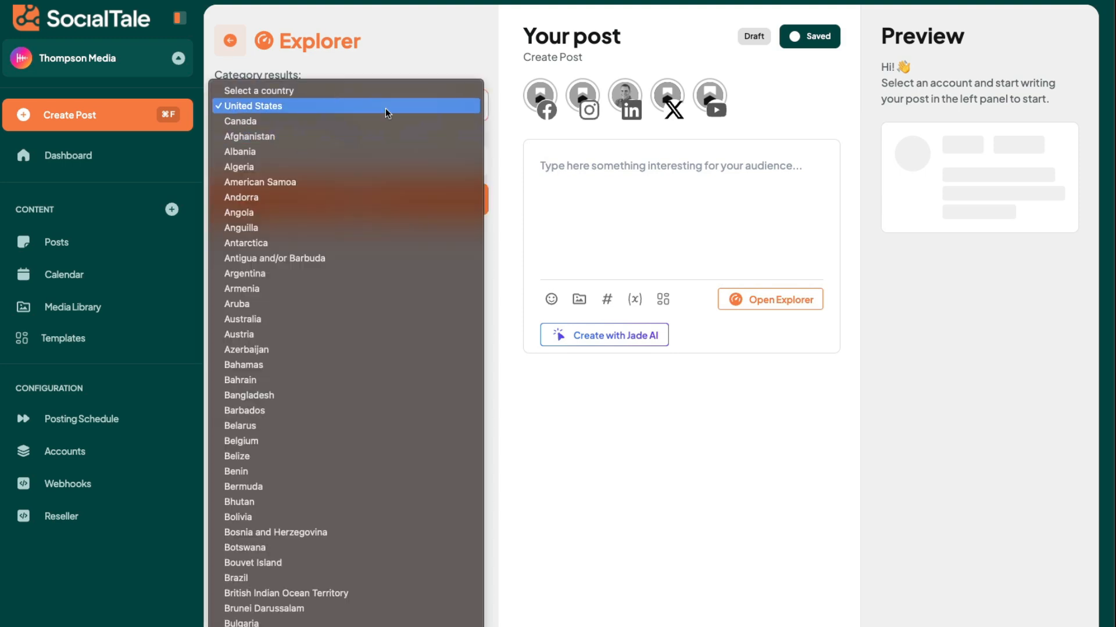
click(374, 40)
click(363, 167)
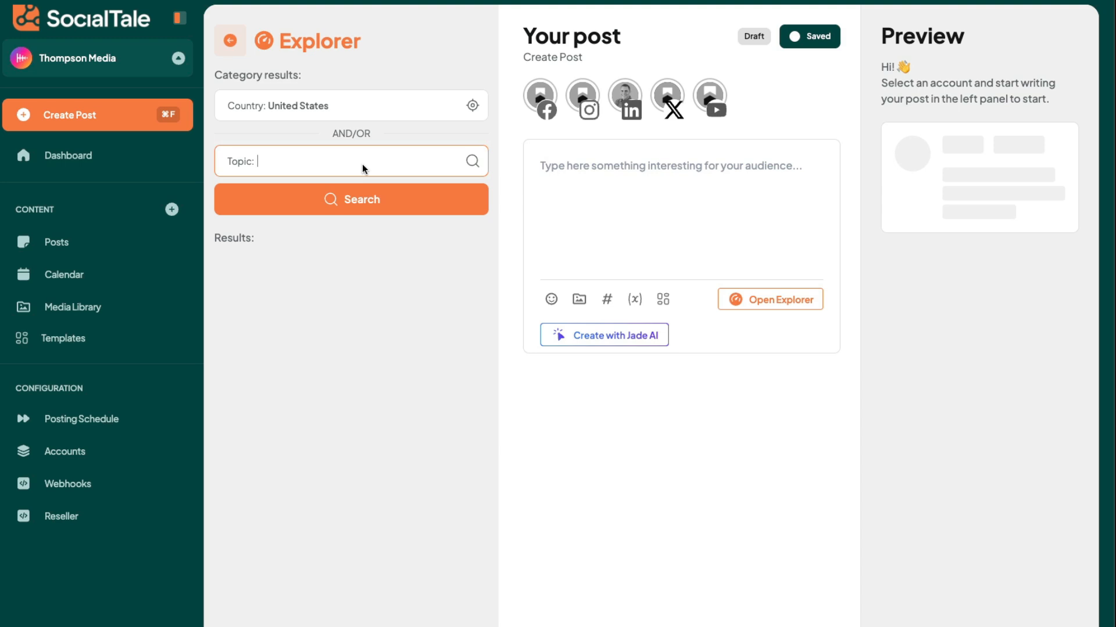
text(home construction)
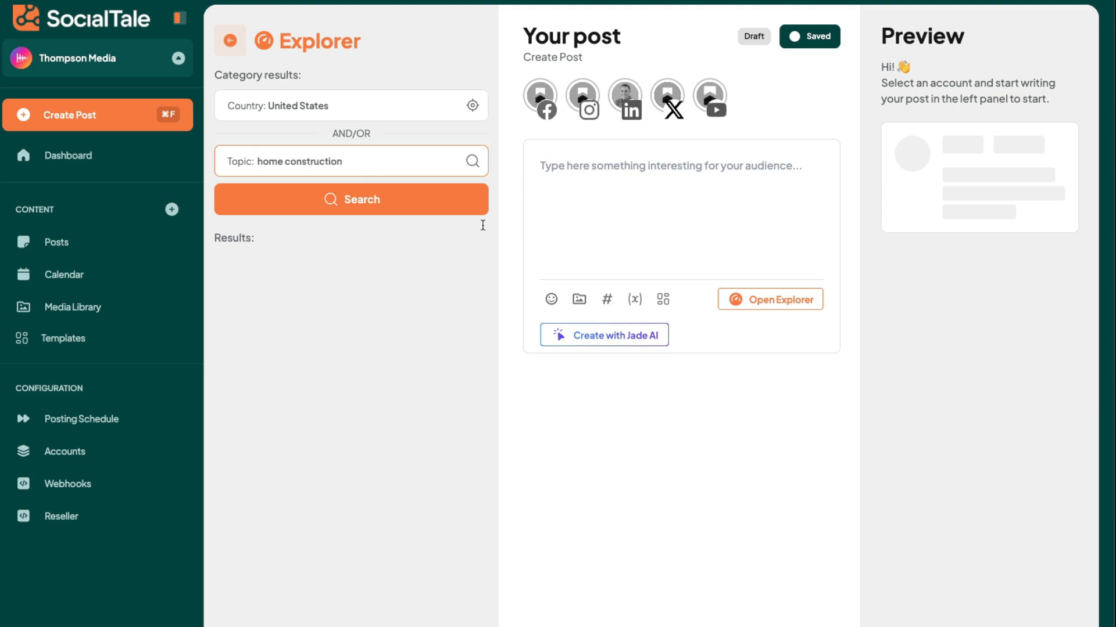
click(441, 209)
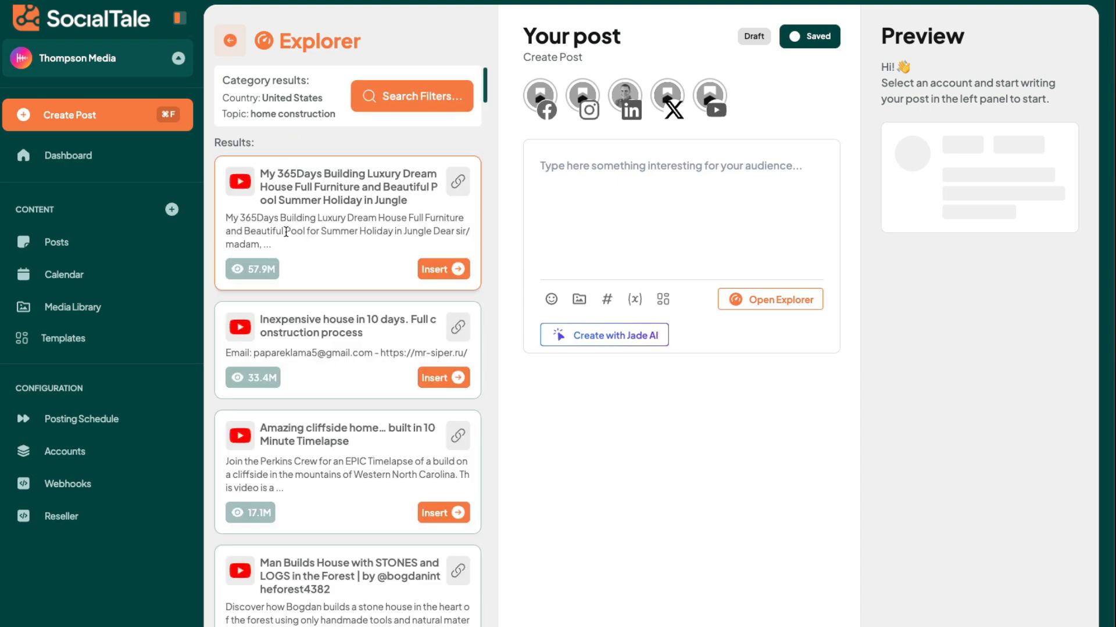
- Browse the Explorer results and insert the TikTok caption about the $265,000 modern contemporary home in Alton, Texas into the post
scroll(340, 238, down, 1)
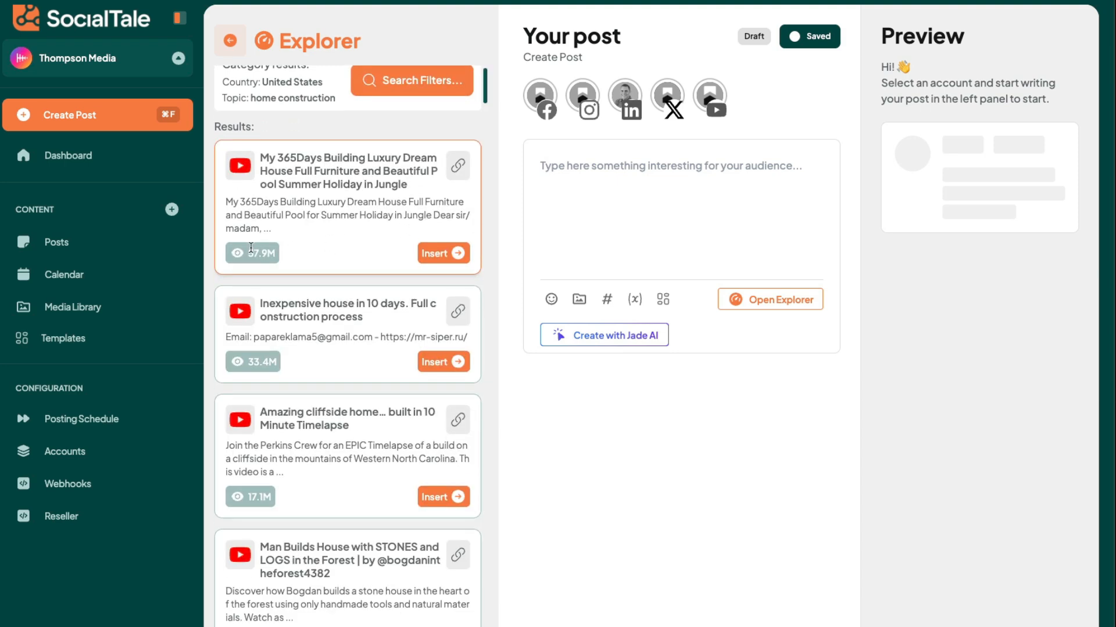
drag(248, 254, 269, 253)
scroll(270, 258, down, 3)
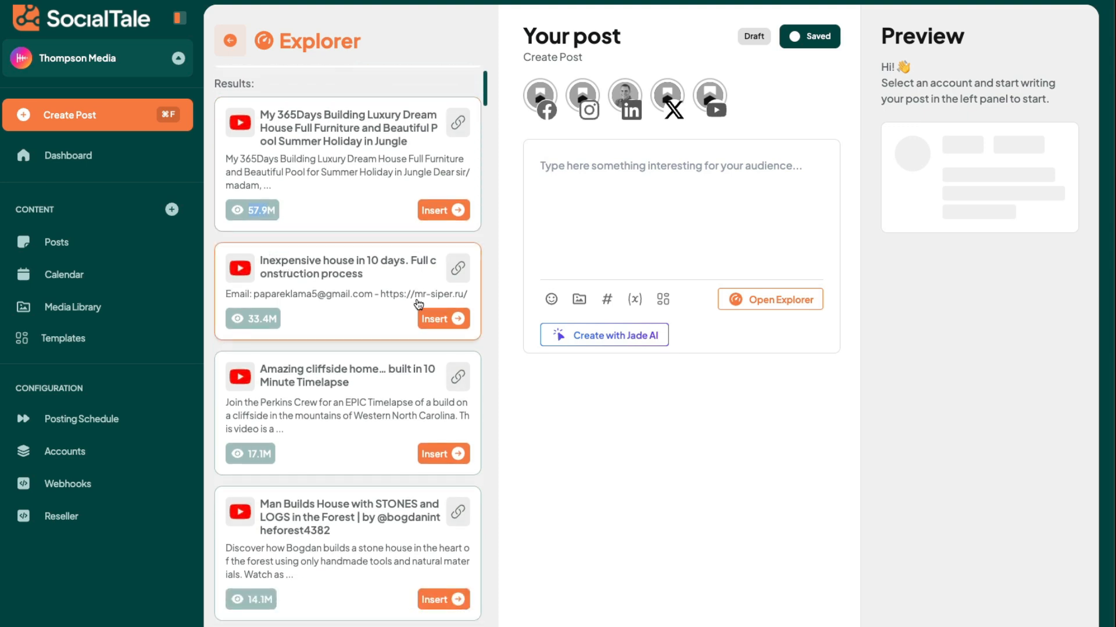
scroll(271, 328, down, 3)
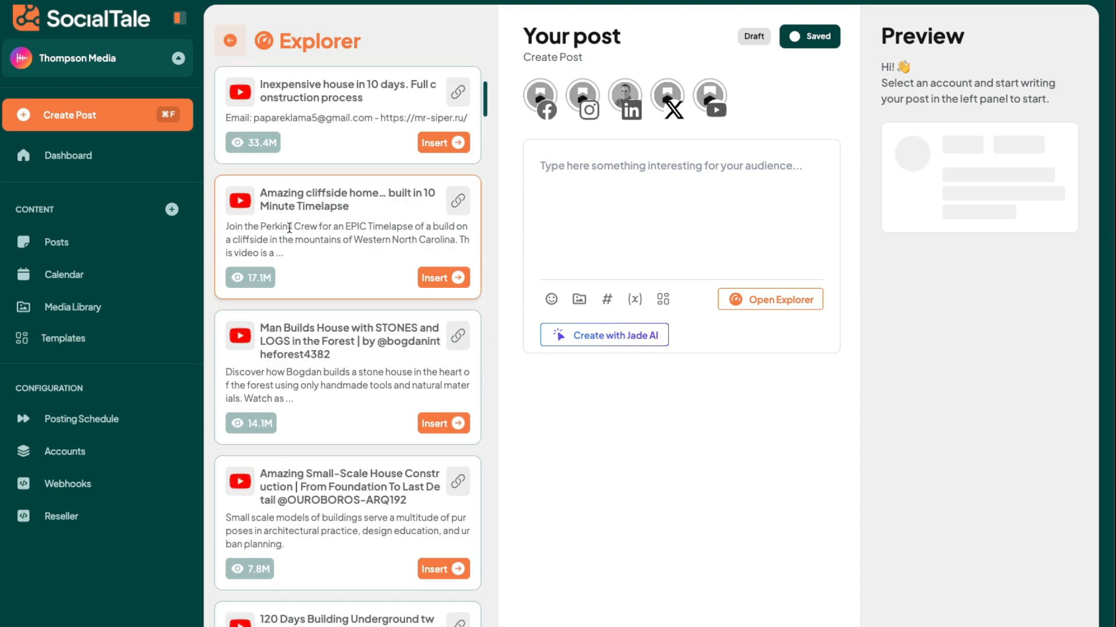
scroll(294, 277, down, 8)
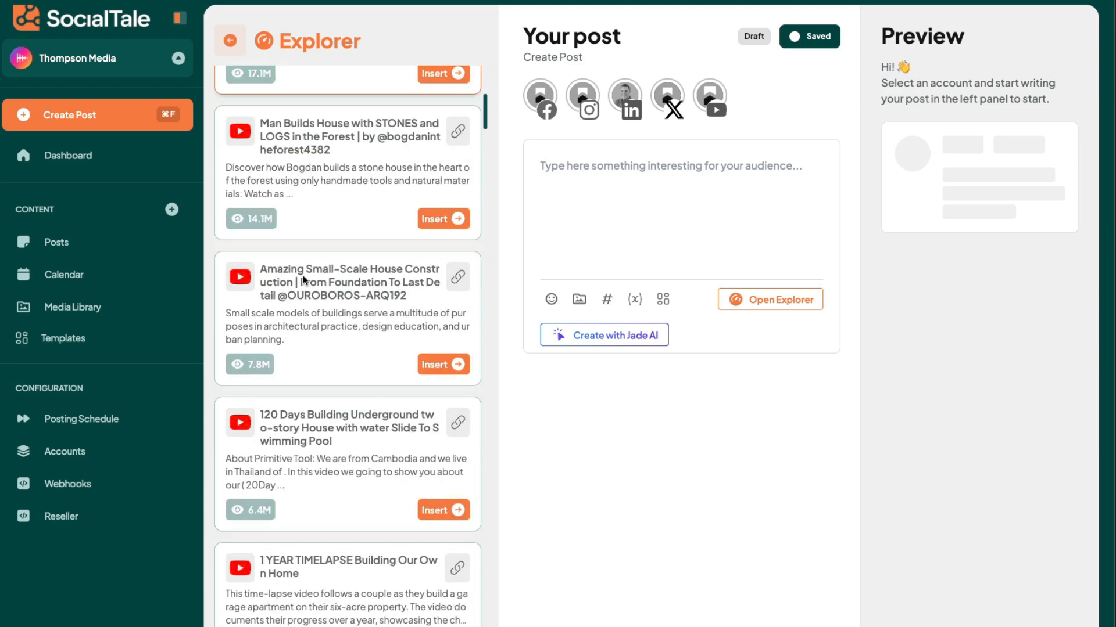
scroll(302, 274, down, 12)
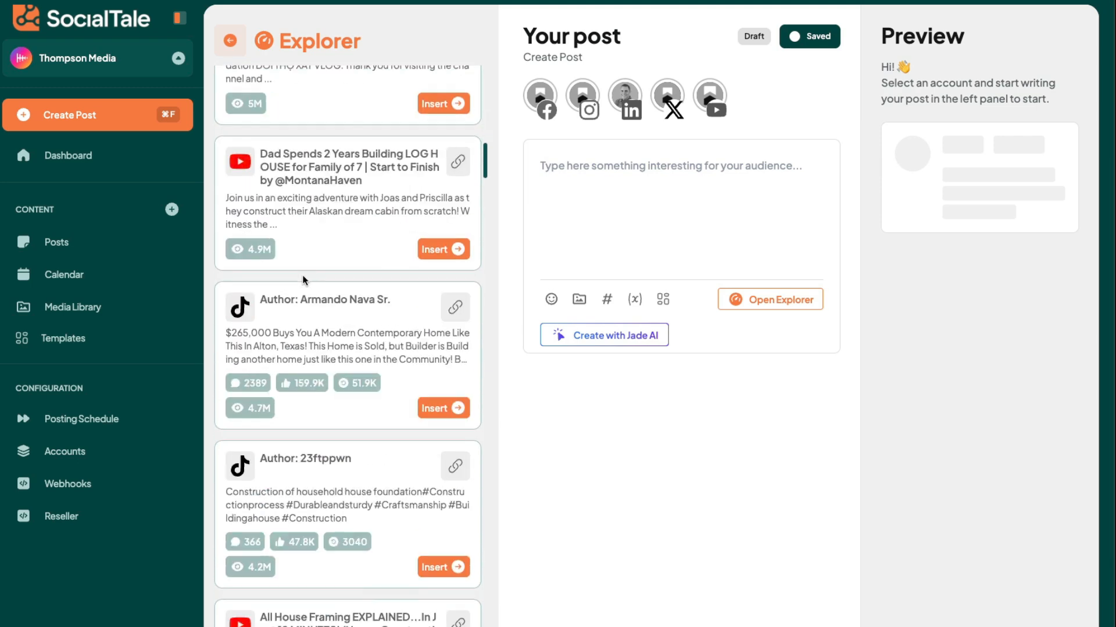
scroll(302, 274, up, 5)
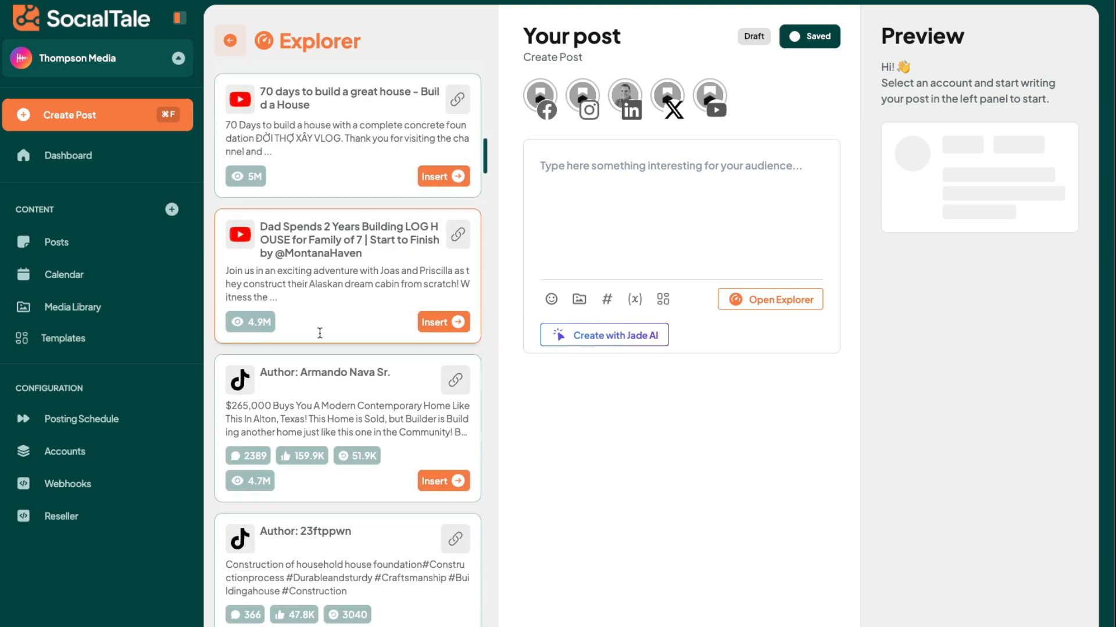
click(445, 480)
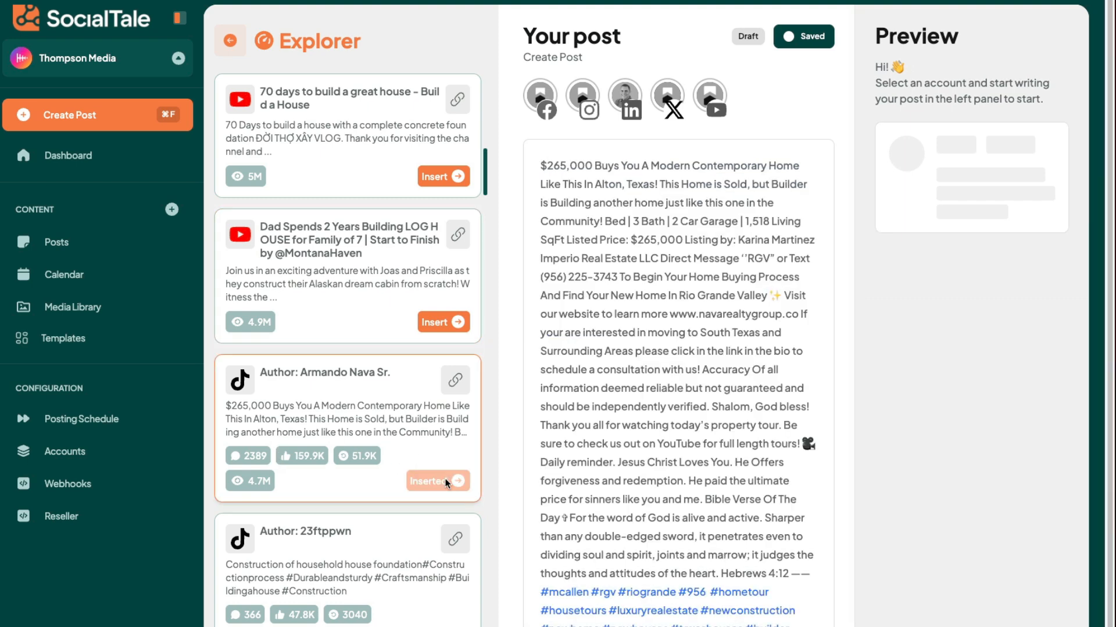
drag(563, 167, 811, 568)
click(812, 573)
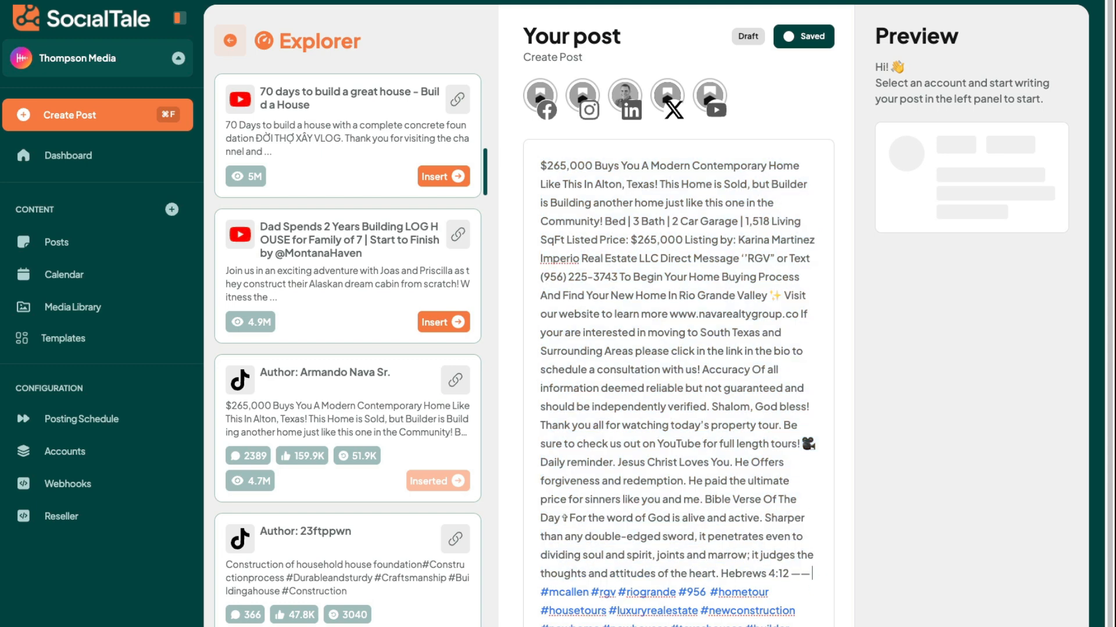
- Replace the post text with the TikTok caption "Home construction #construction #newhome" from further down the Explorer results
scroll(665, 426, down, 2)
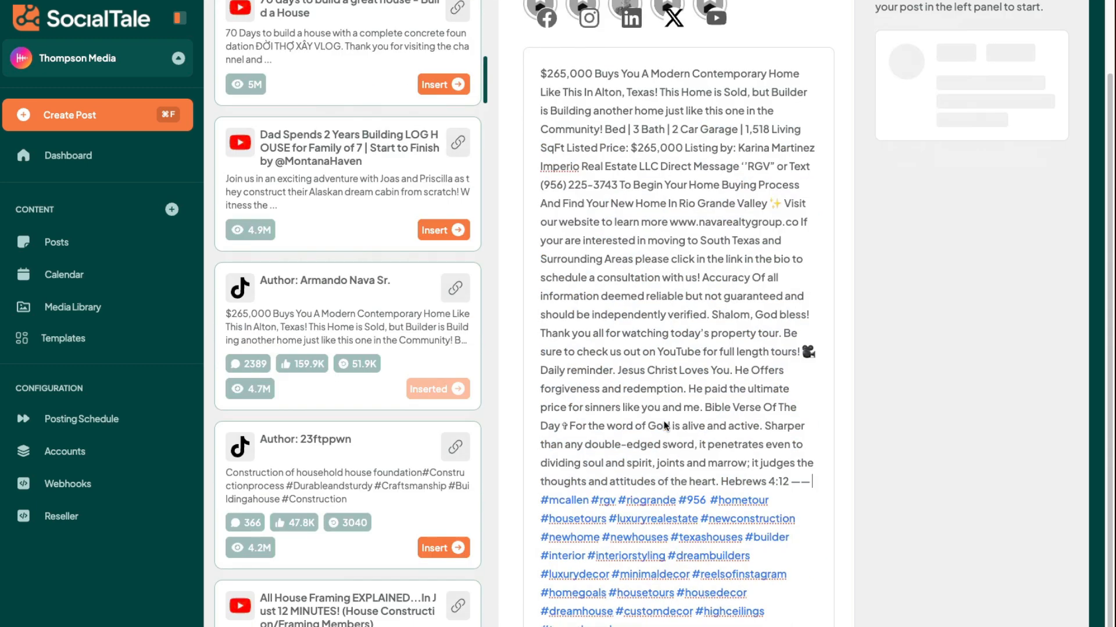
scroll(330, 470, down, 3)
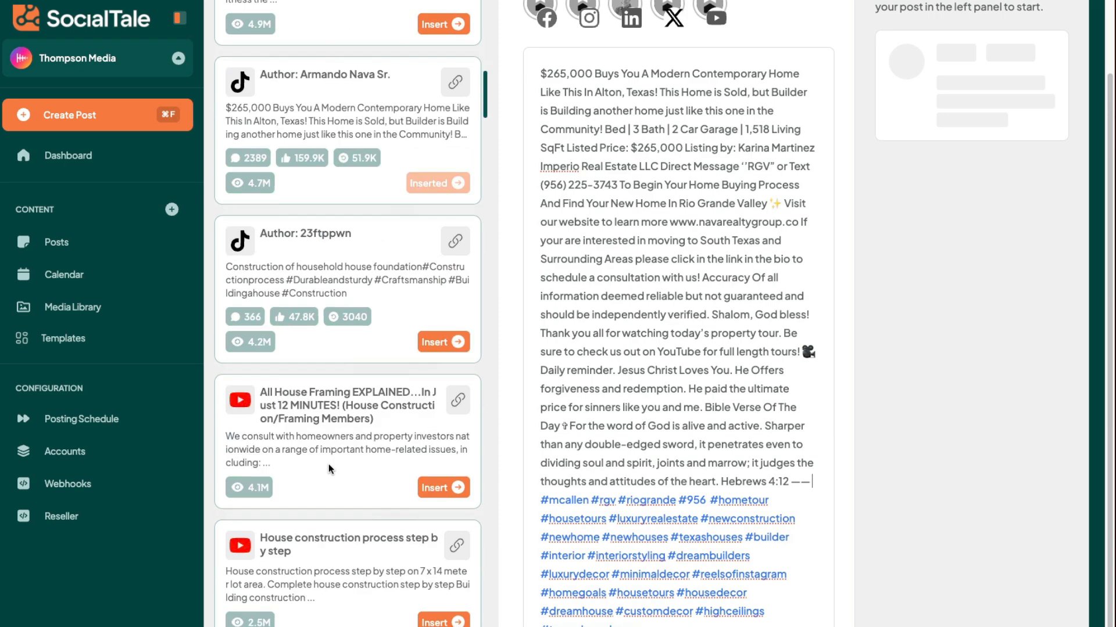
scroll(330, 469, down, 15)
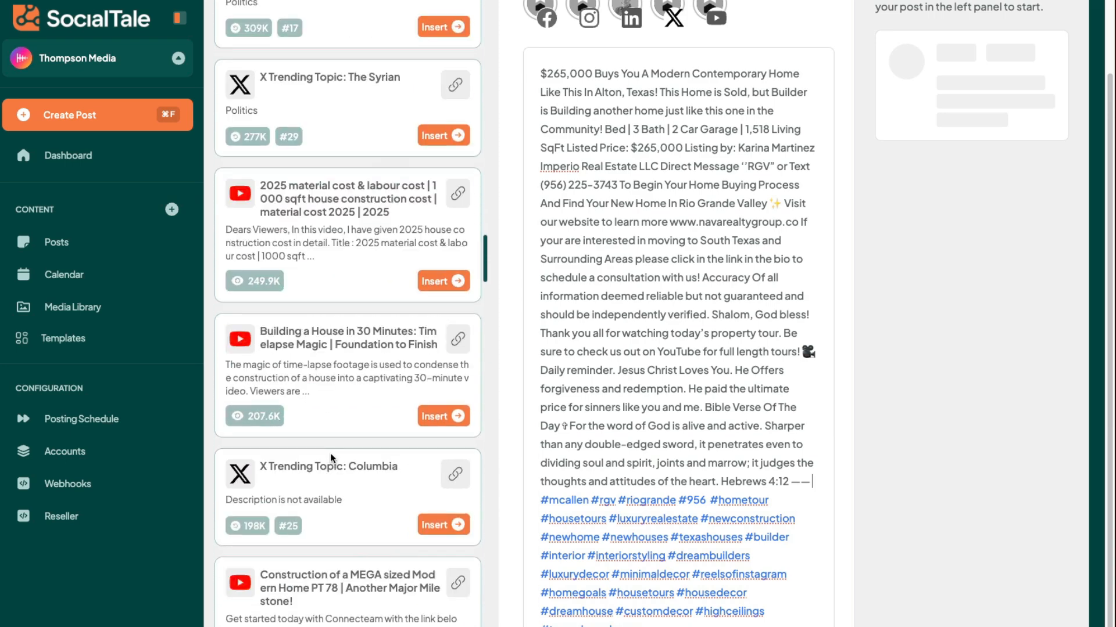
scroll(332, 459, down, 15)
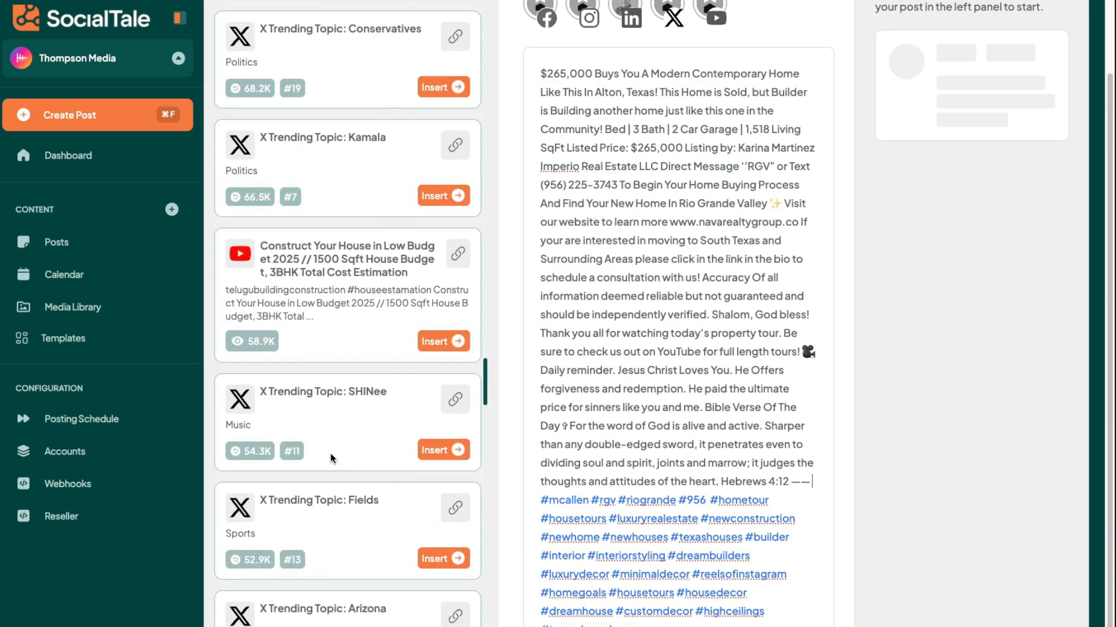
scroll(332, 459, down, 10)
click(451, 246)
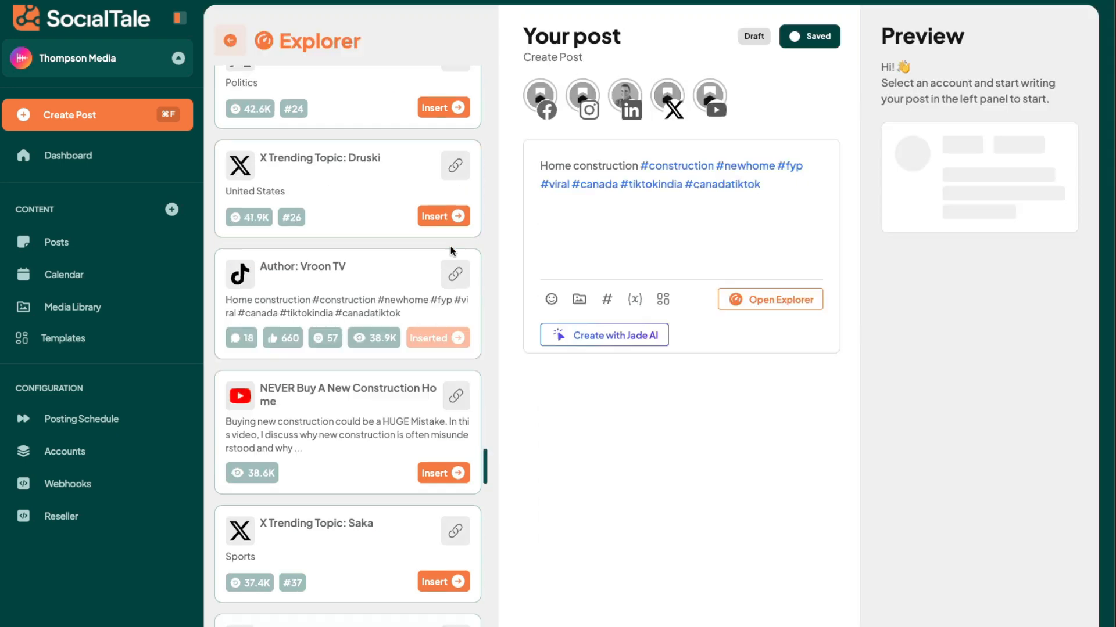
- Insert the description of the YouTube result "NEVER Buy A New Construction Home" into the post and browse the remaining results
scroll(395, 416, down, 1)
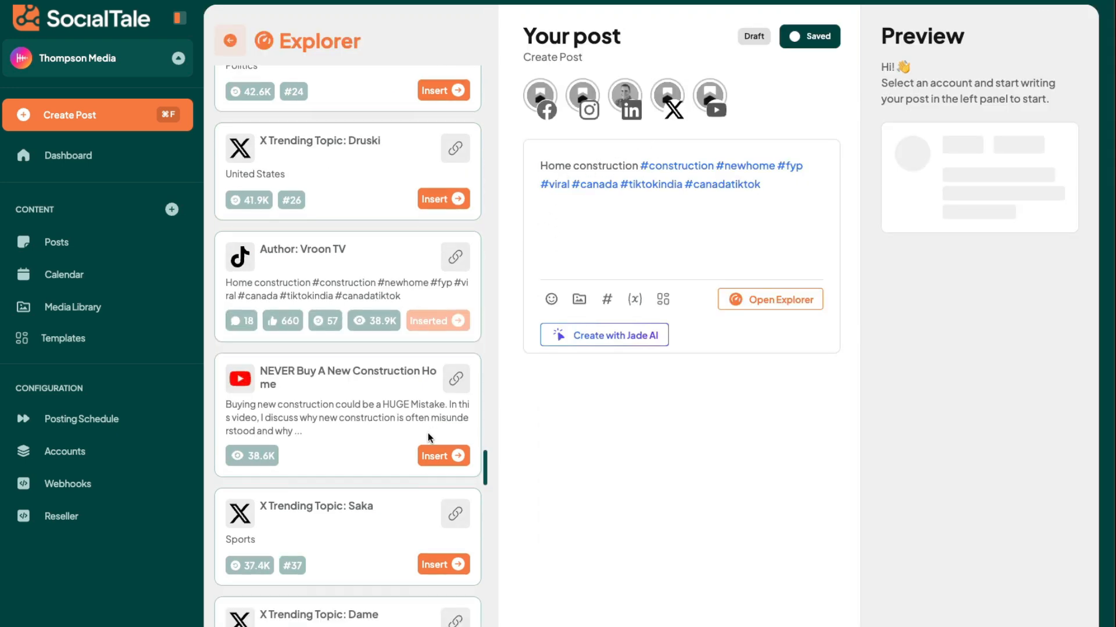
click(444, 471)
scroll(419, 441, down, 1)
scroll(394, 423, down, 15)
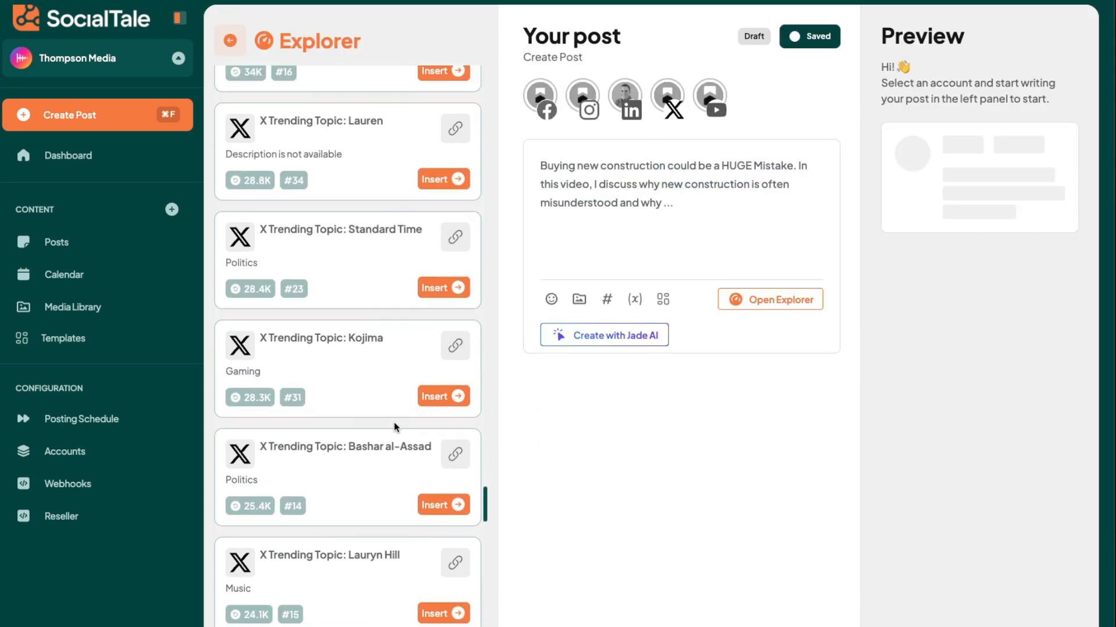
scroll(395, 423, up, 17)
scroll(404, 415, down, 15)
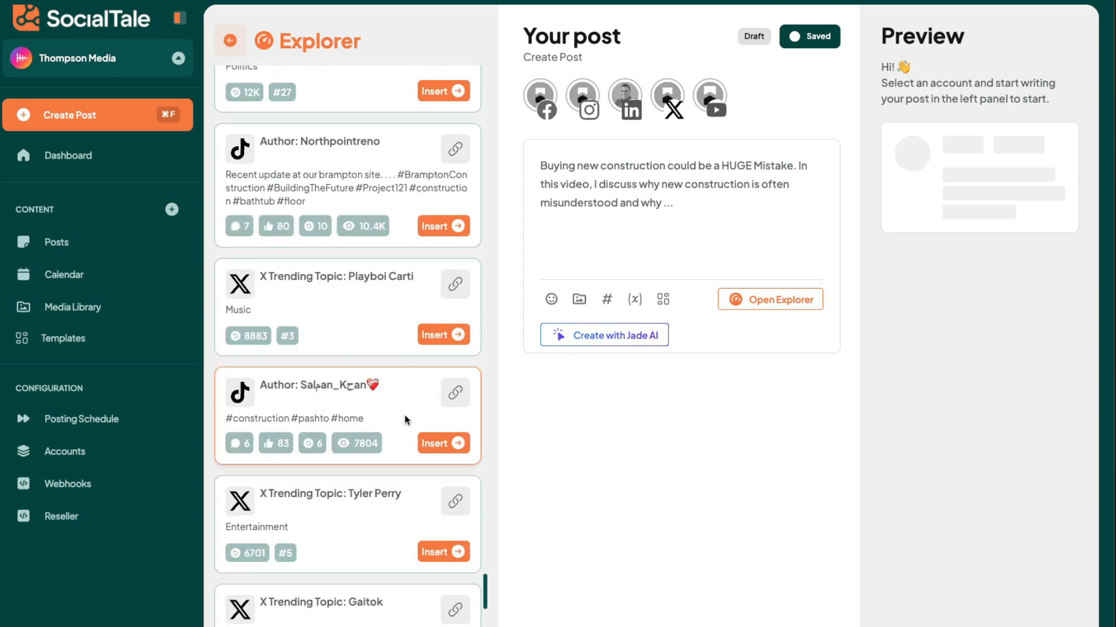
- Insert the description of the YouTube result "30×40 house construction cost" into the post, browse the remaining results and leave Explorer
scroll(404, 415, up, 10)
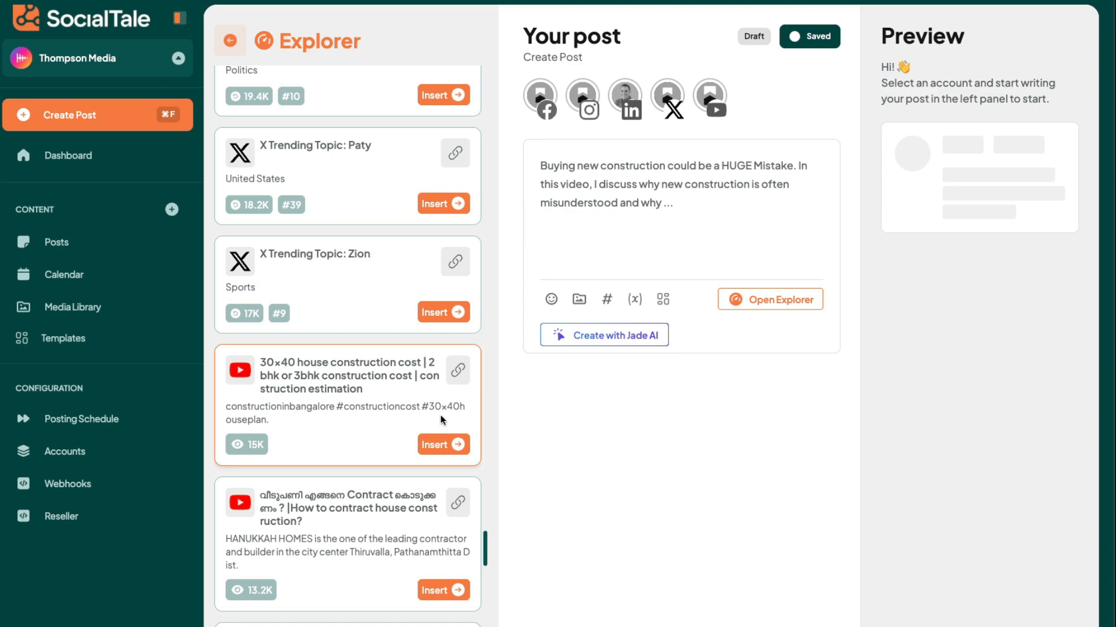
click(446, 444)
scroll(442, 430, down, 6)
scroll(428, 388, down, 10)
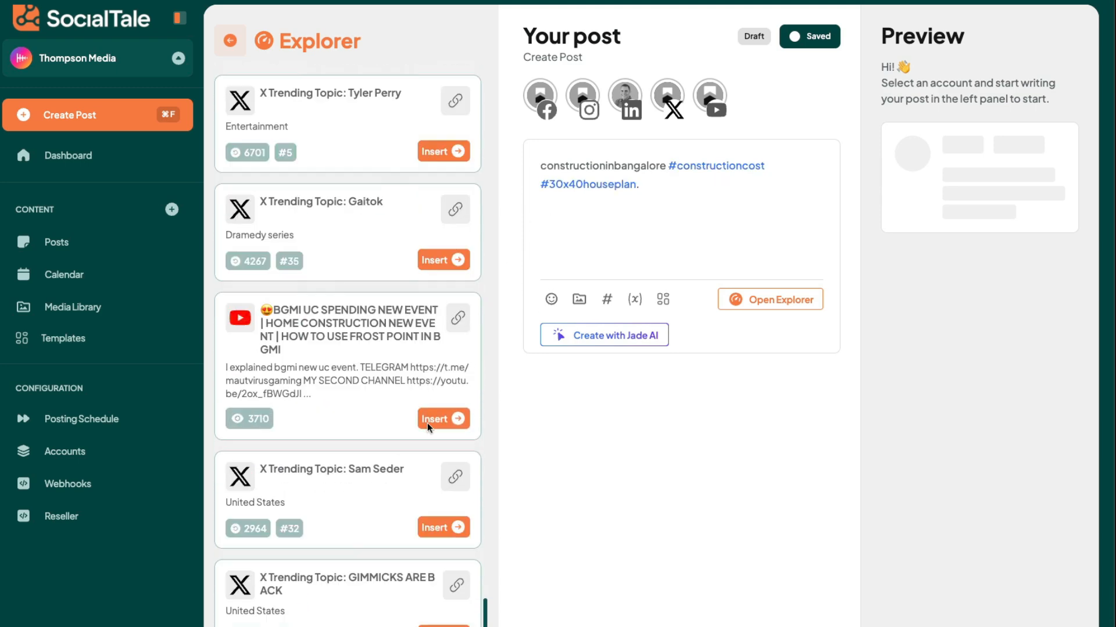
scroll(424, 433, down, 15)
click(232, 42)
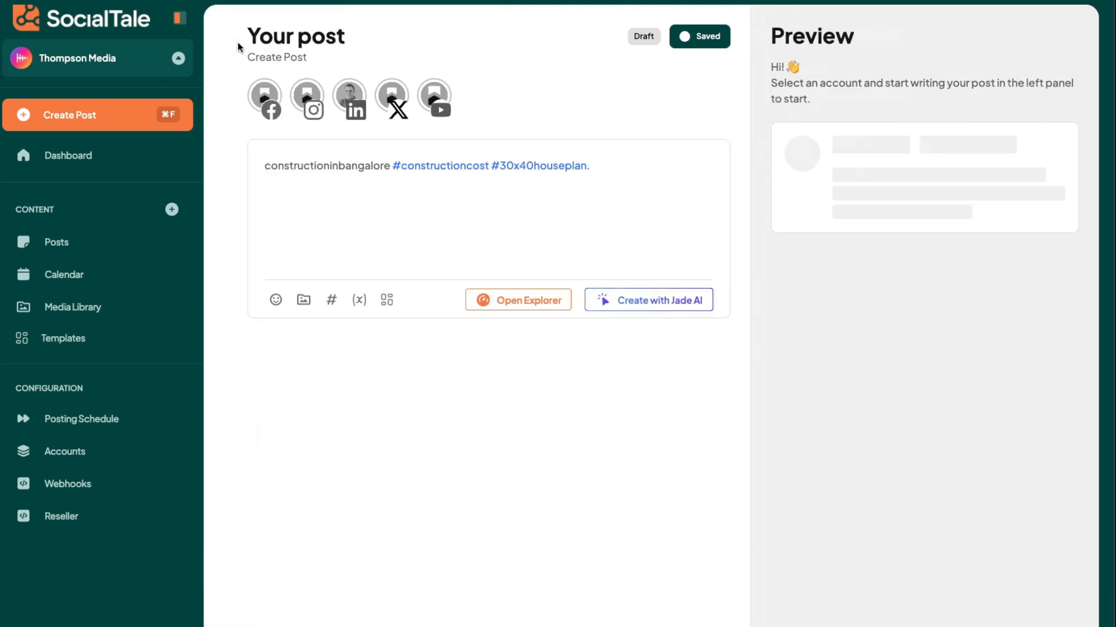
- Open Jade AI and start the custom prompt: "We have a conference coming up. We are at booth W4566, we will have a photo booth and"
click(641, 306)
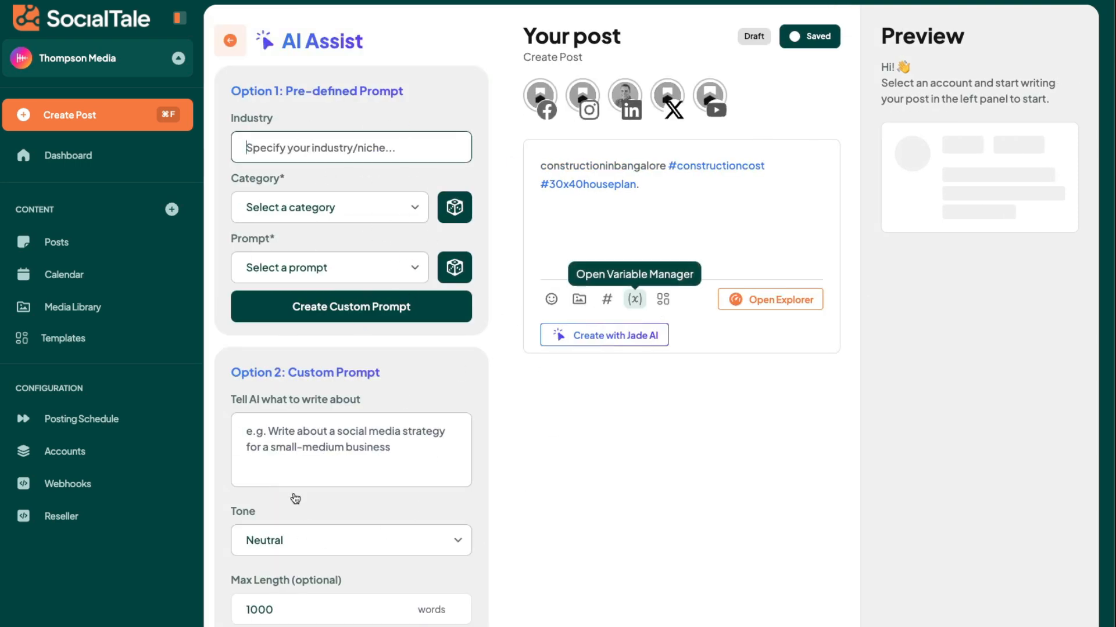
click(389, 460)
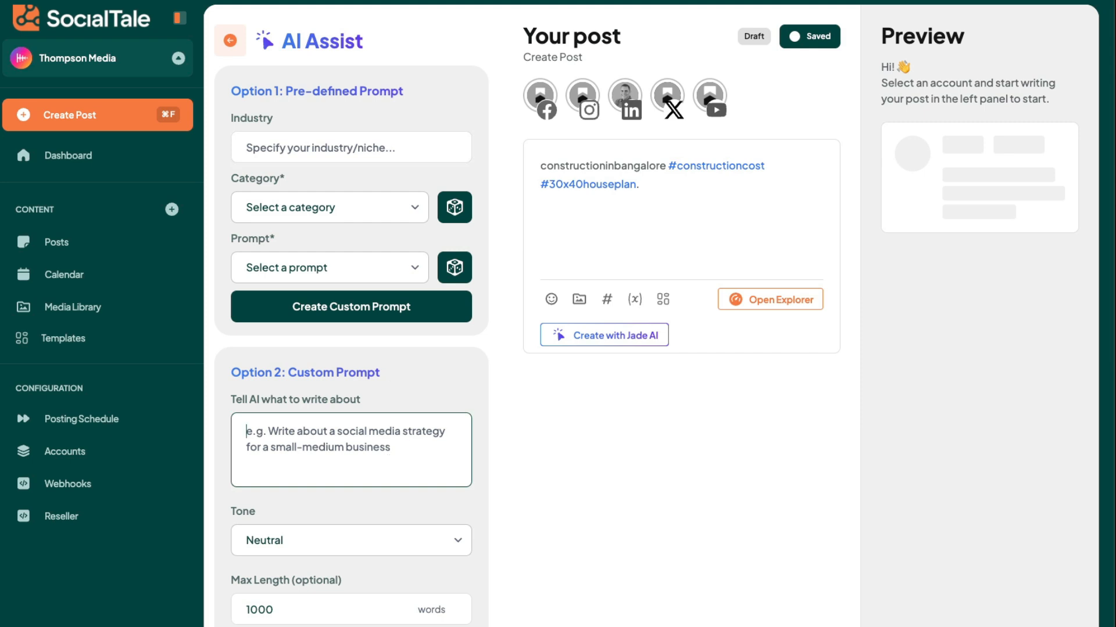
text(We)
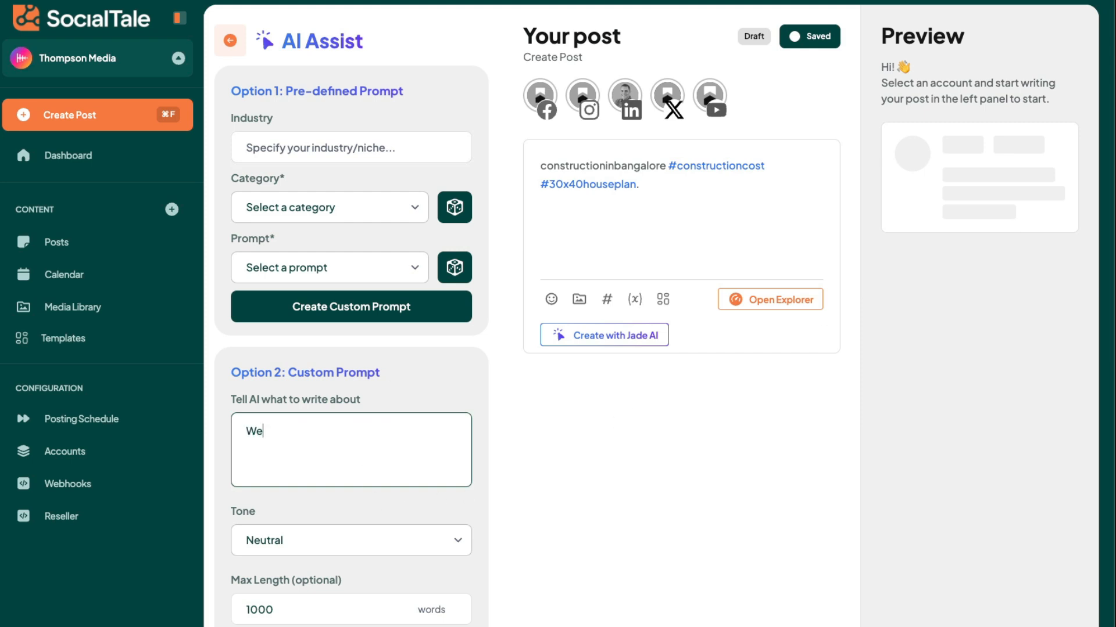
text( have a conference coming)
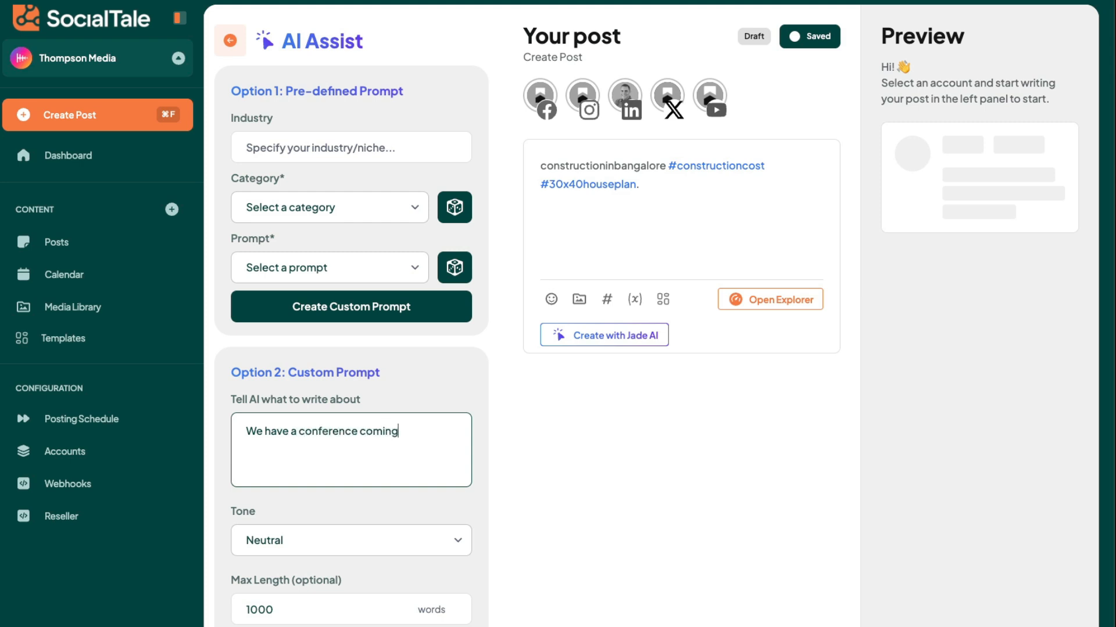
text( up.  We are at booth W4566)
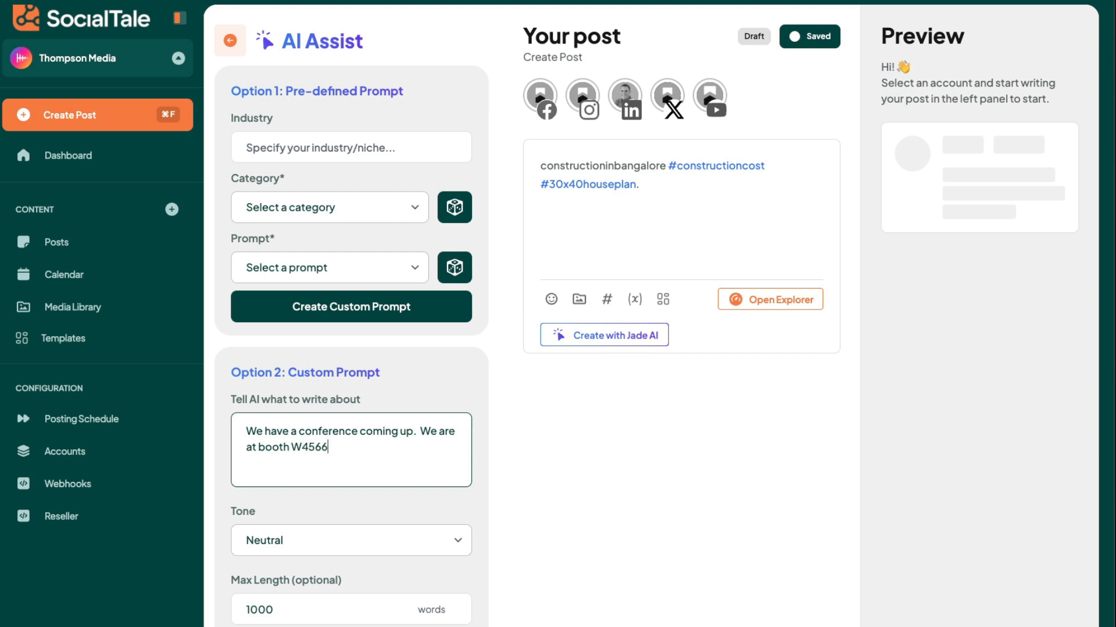
text(, well ha)
key(BackSpace)
key(BackSpace)
text(will have a photo booth and)
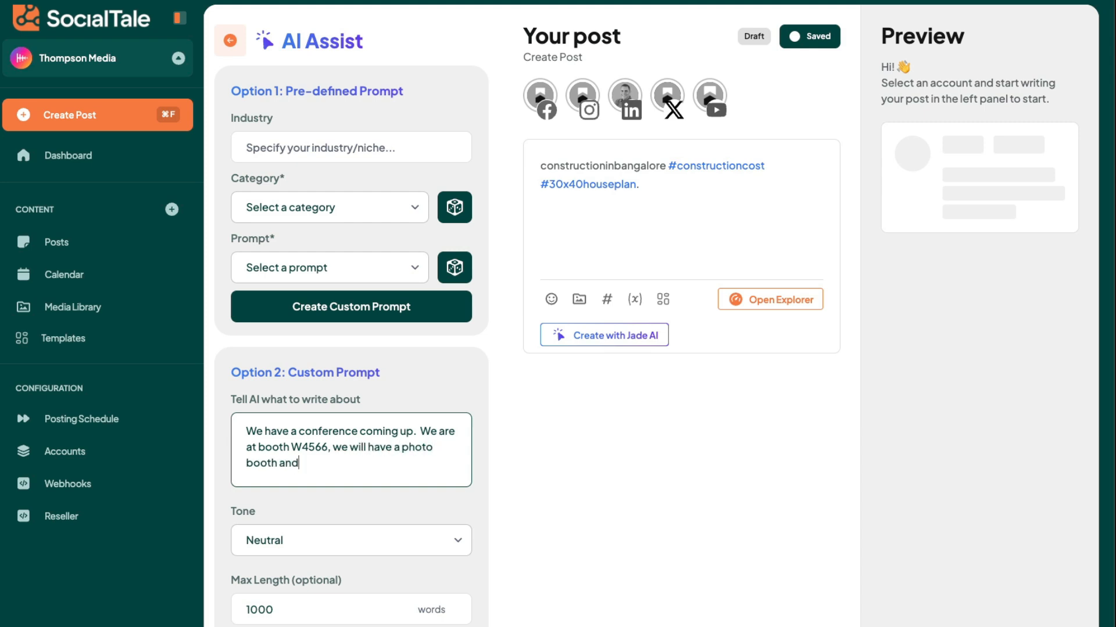
- Continue the prompt with "be doing live demos of our software. Can you write a post that will encourage users to want to visit the booth."
text( be doing live s)
text(om)
key(BackSpace)
key(BackSpace)
key(BackSpace)
text(demos of our)
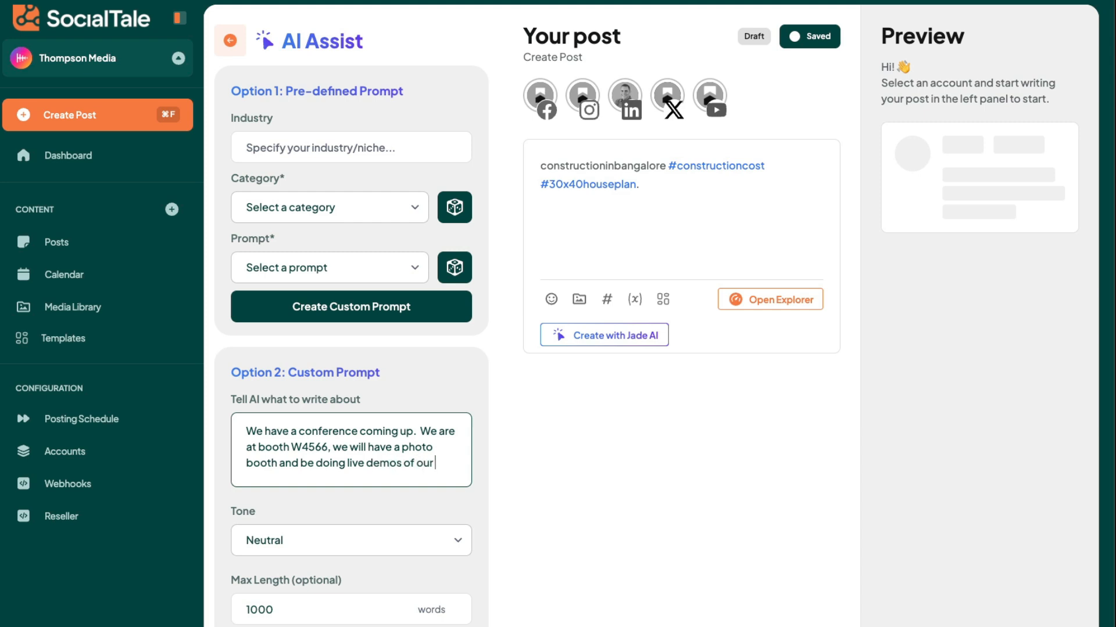
text( software.  Can you write a)
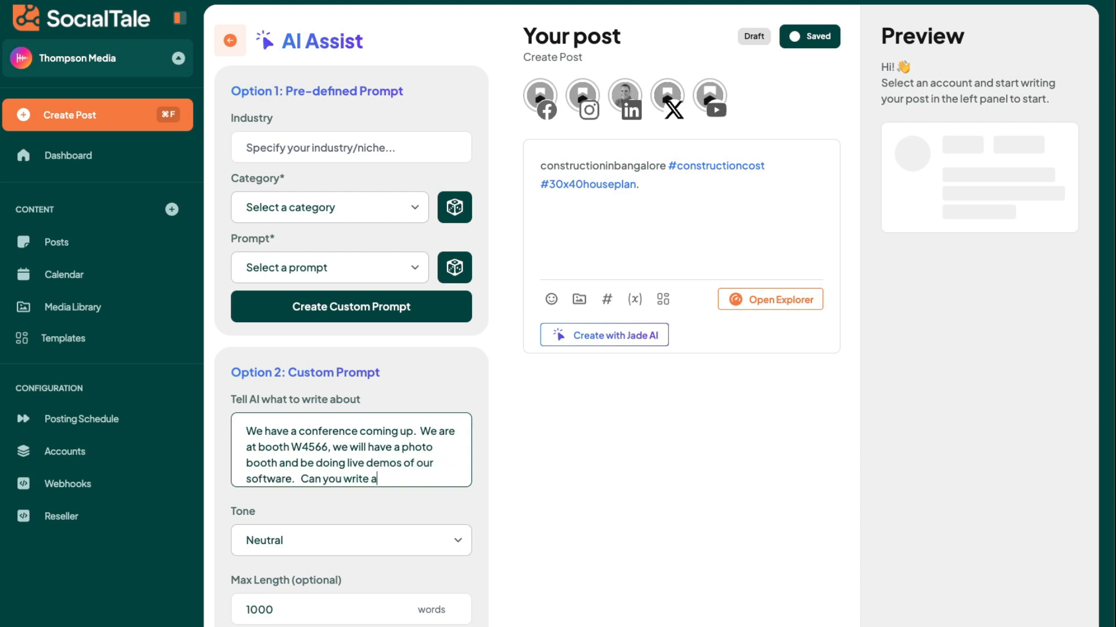
text( post that will encourage)
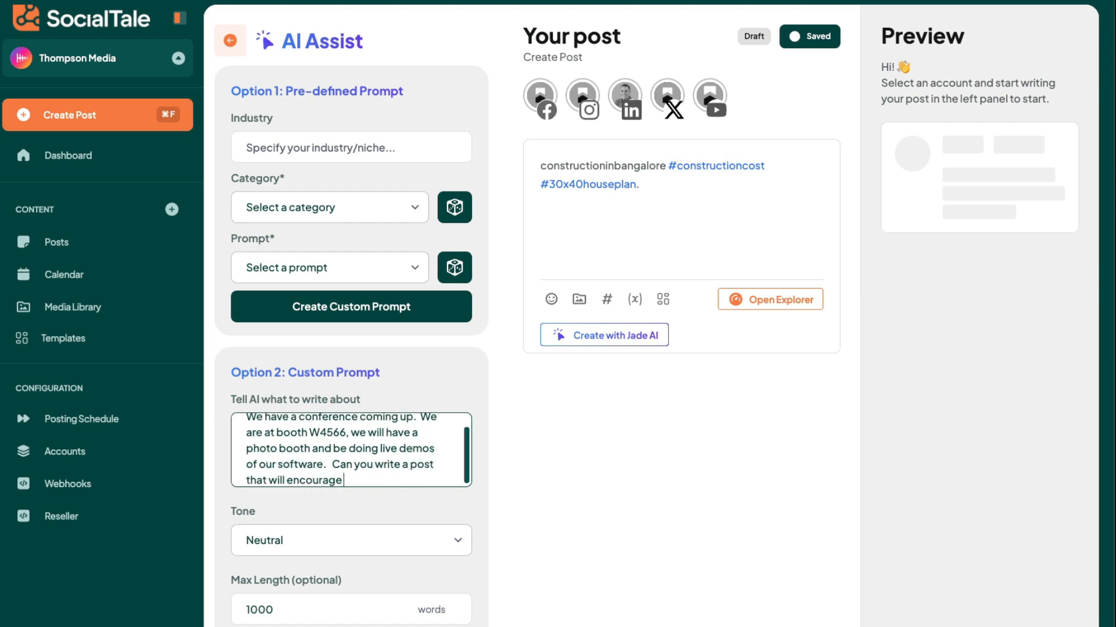
text( users to want to visit)
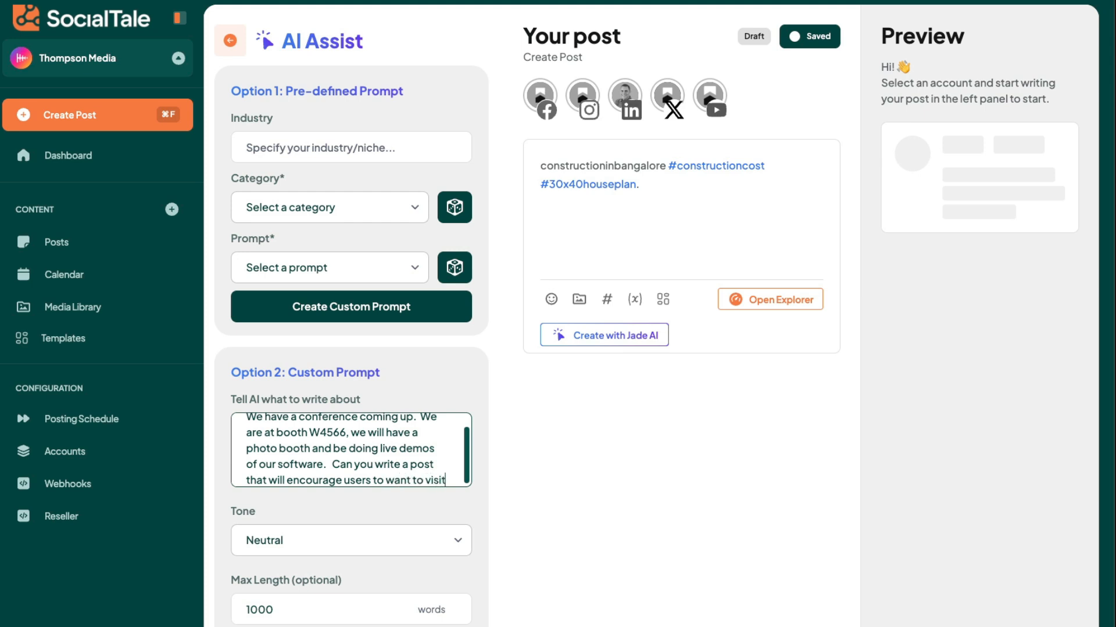
text( the booth.)
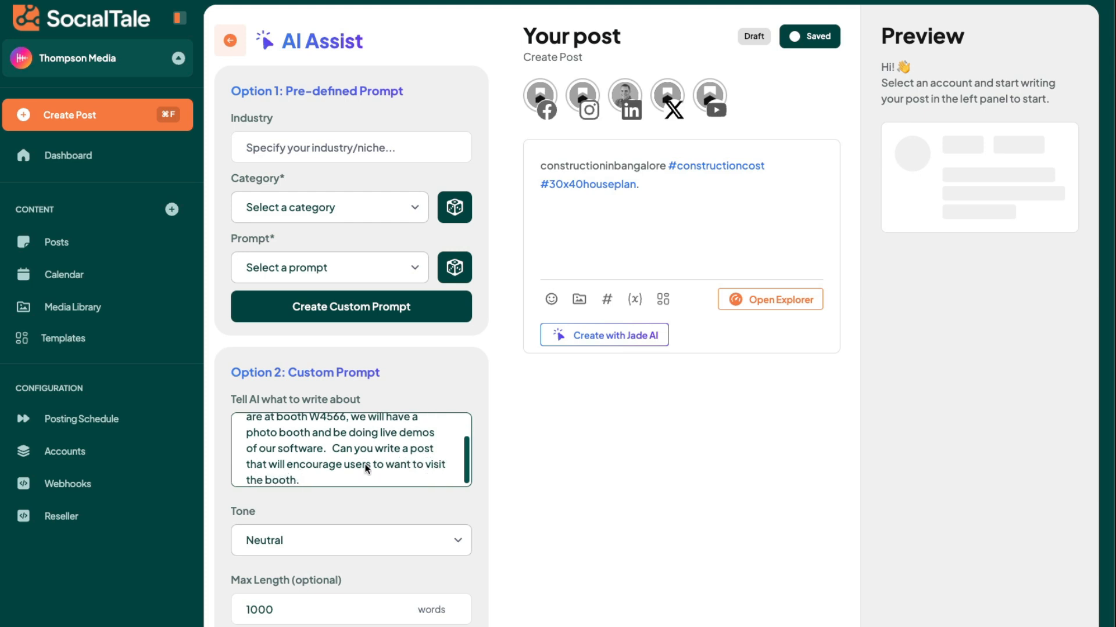
- Set the tone to Engaging and the maximum length to 500 words, and generate the post text
click(319, 534)
click(306, 611)
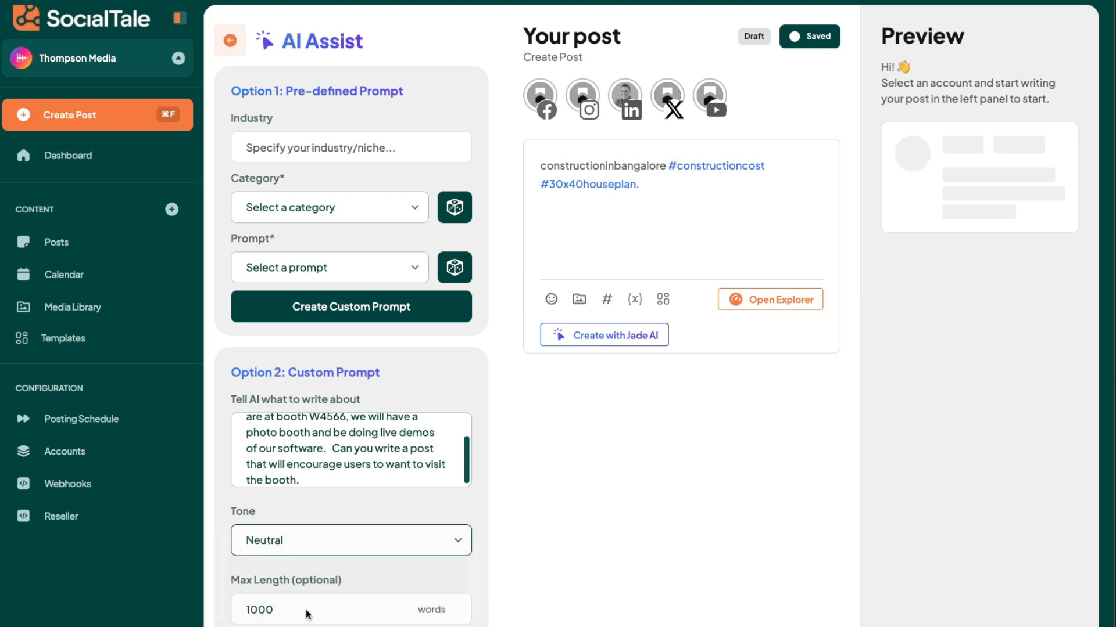
drag(276, 610, 202, 607)
text(500)
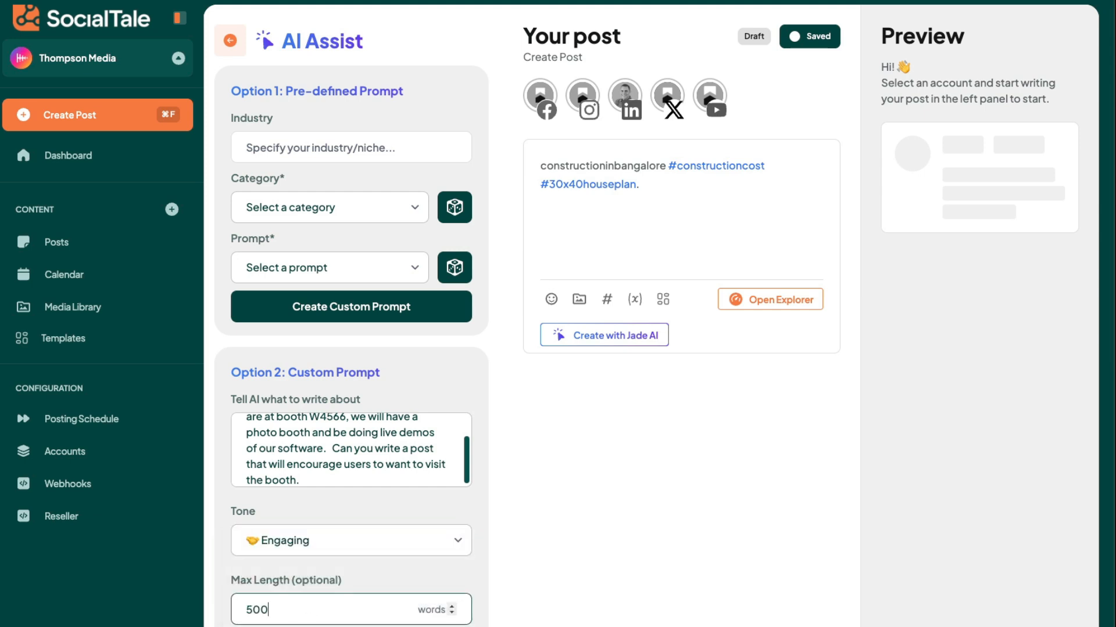
key(Return)
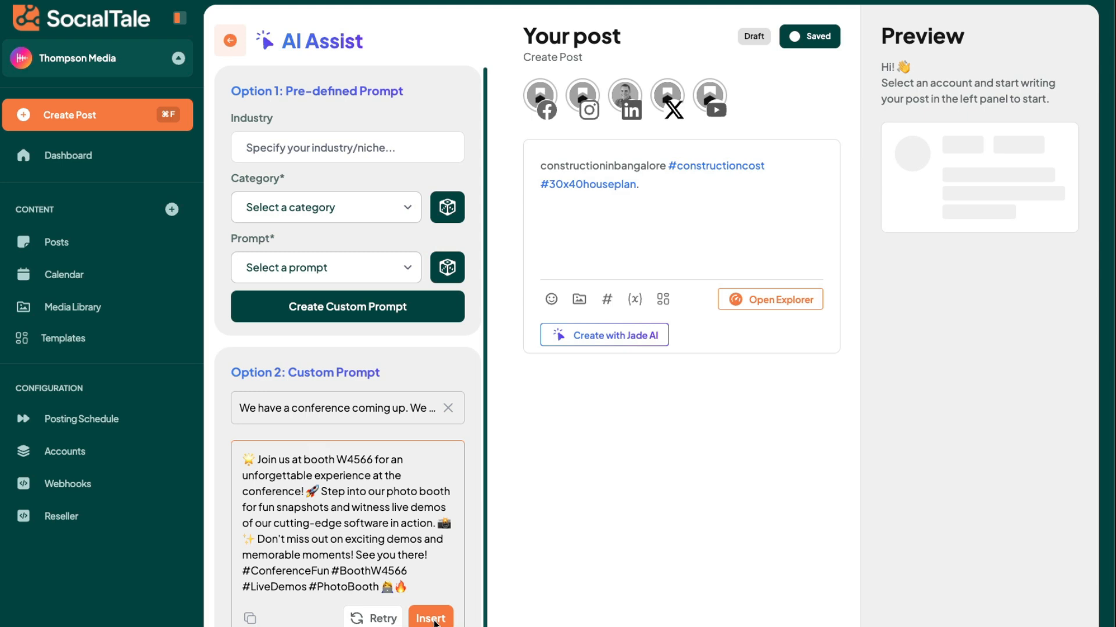
- Insert the generated conference text into the post and delete the old house construction text in front of it
click(430, 619)
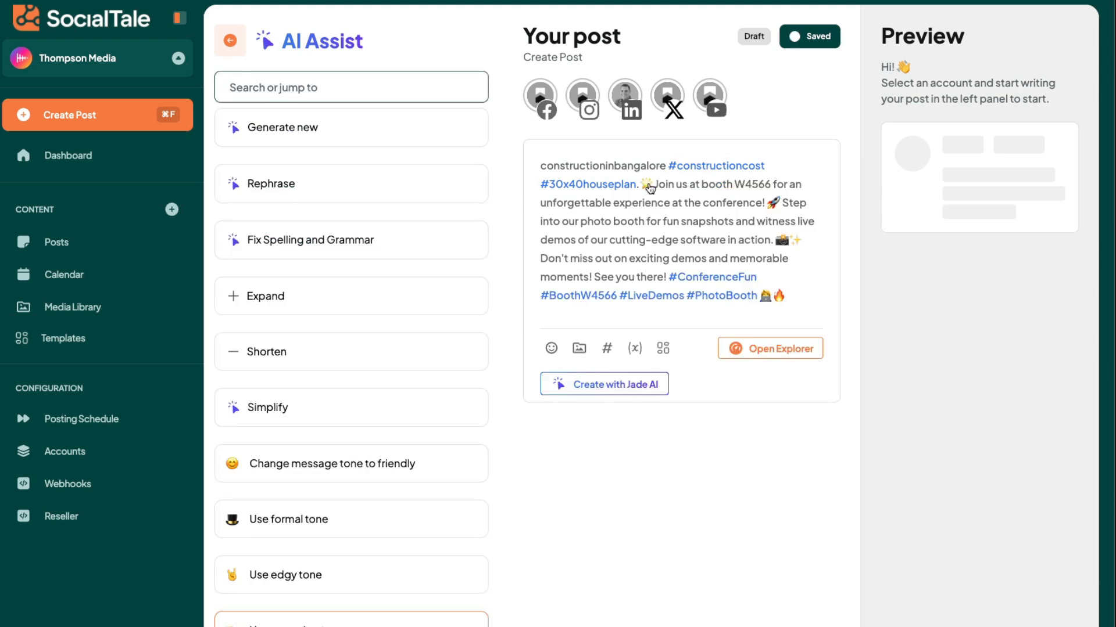
drag(642, 186, 523, 169)
key(BackSpace)
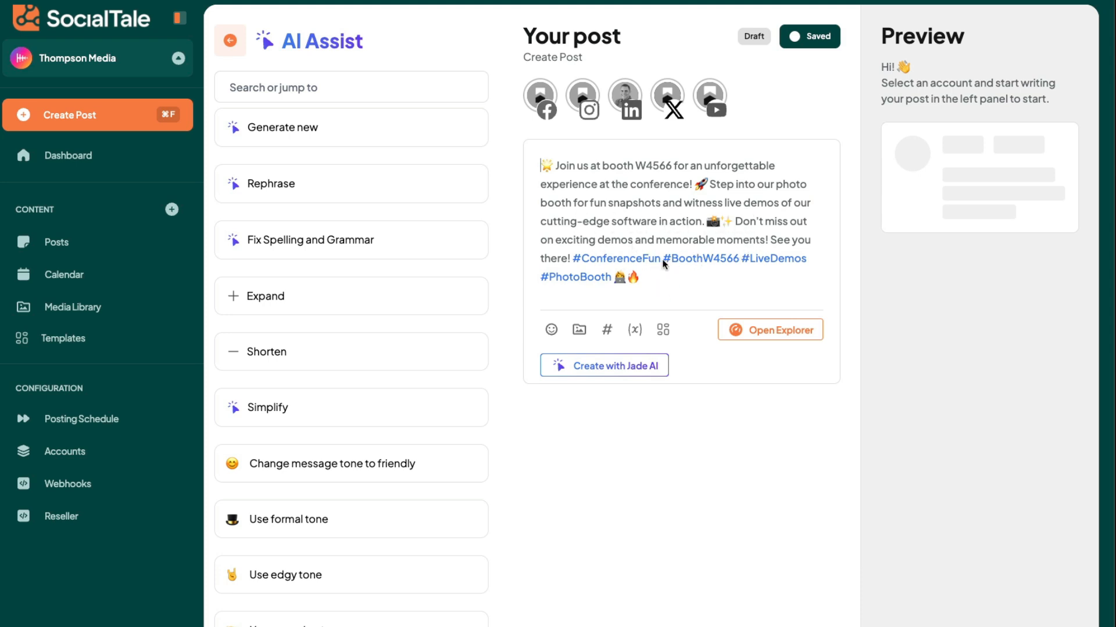
- Upload the NAHB IBS booth image 480443013_...69620_n.jpg from the Desktop and attach it to the post
click(579, 330)
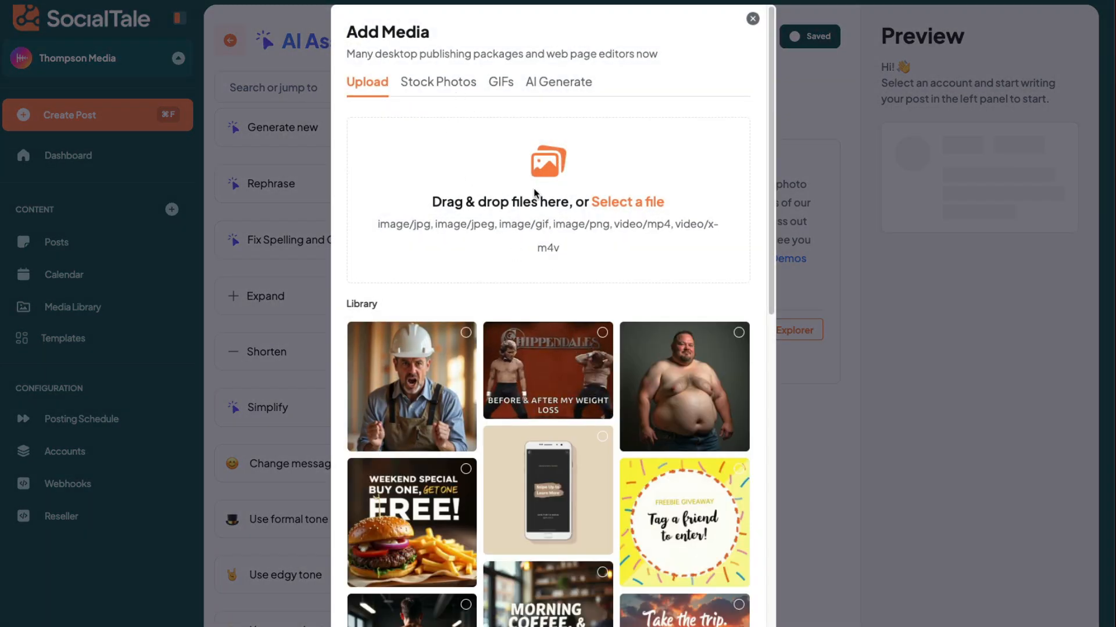
click(607, 200)
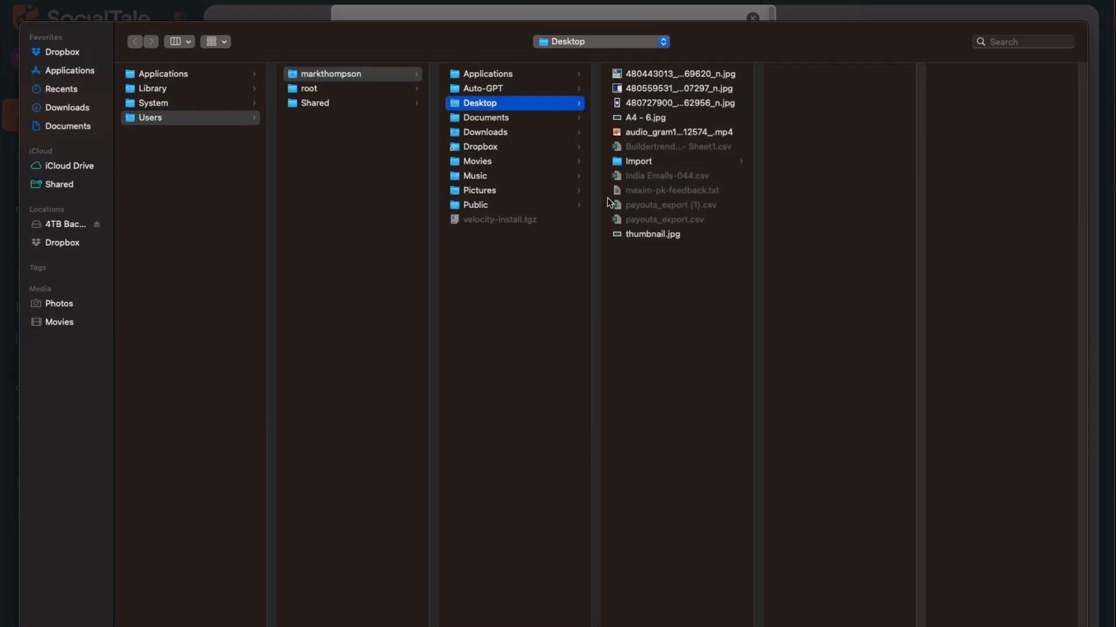
click(638, 87)
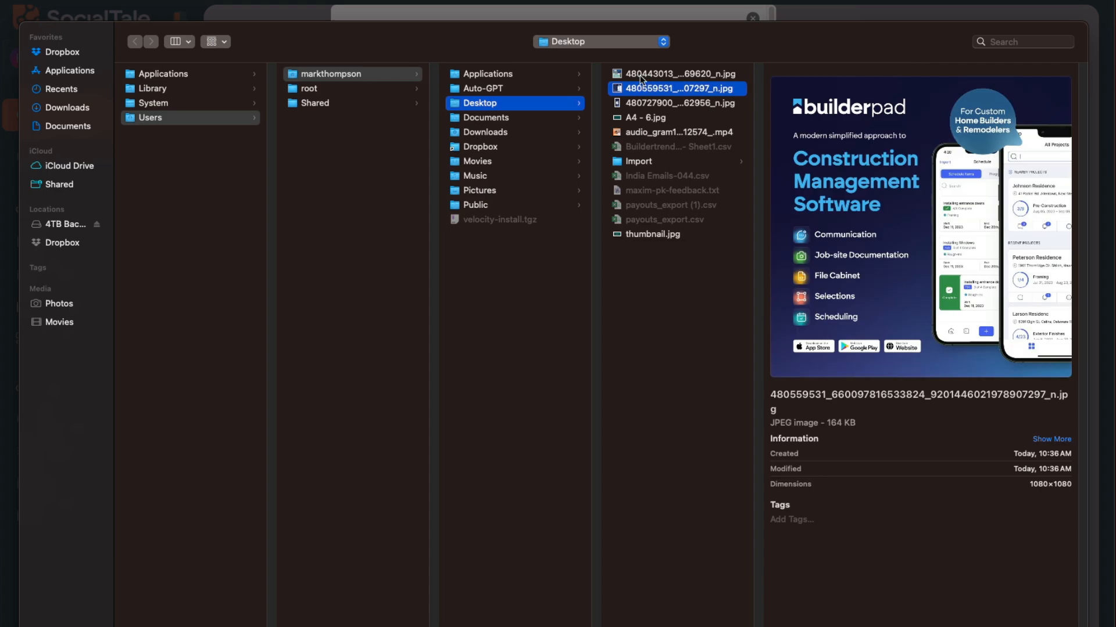
click(640, 74)
double_click(640, 75)
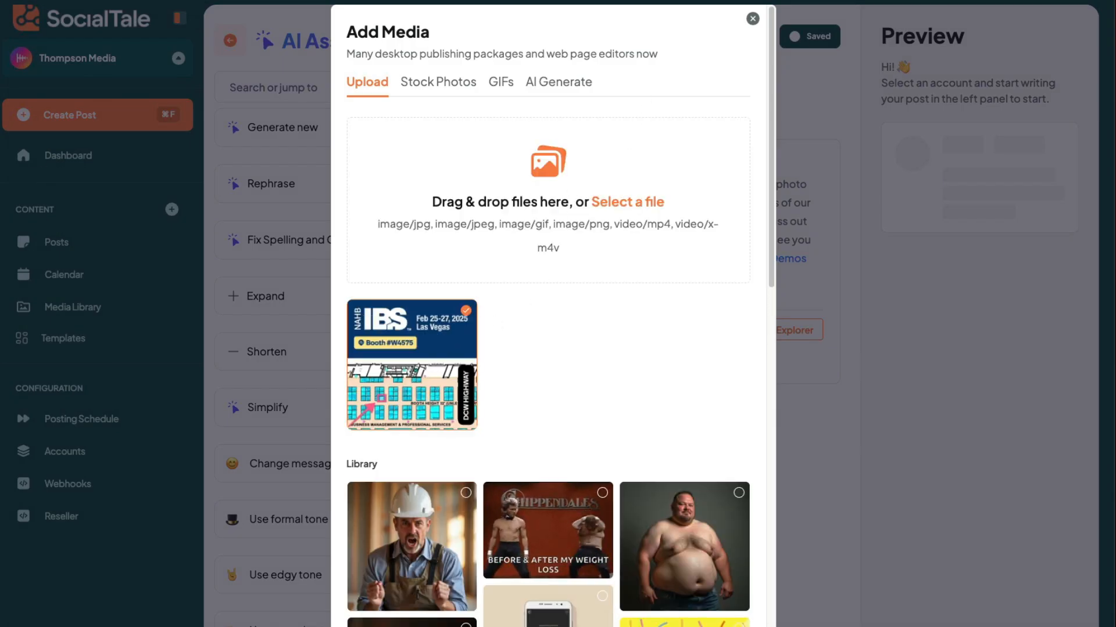
click(716, 625)
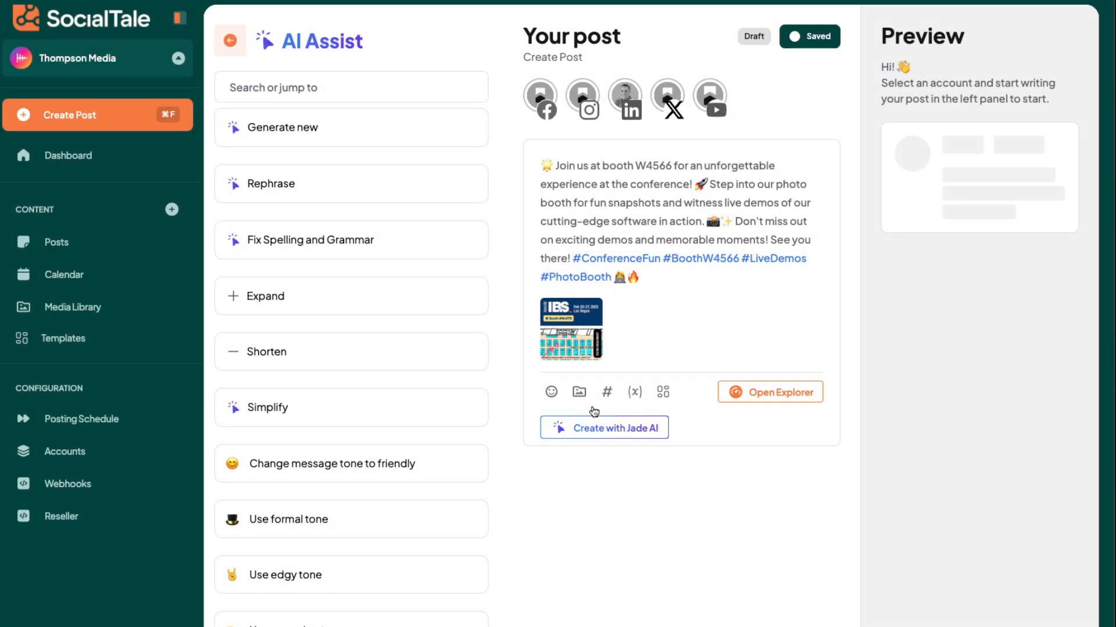
- Select the BuilderPad Facebook page and the builderpadapp Instagram account for the post, and set the Instagram type to Story
click(717, 625)
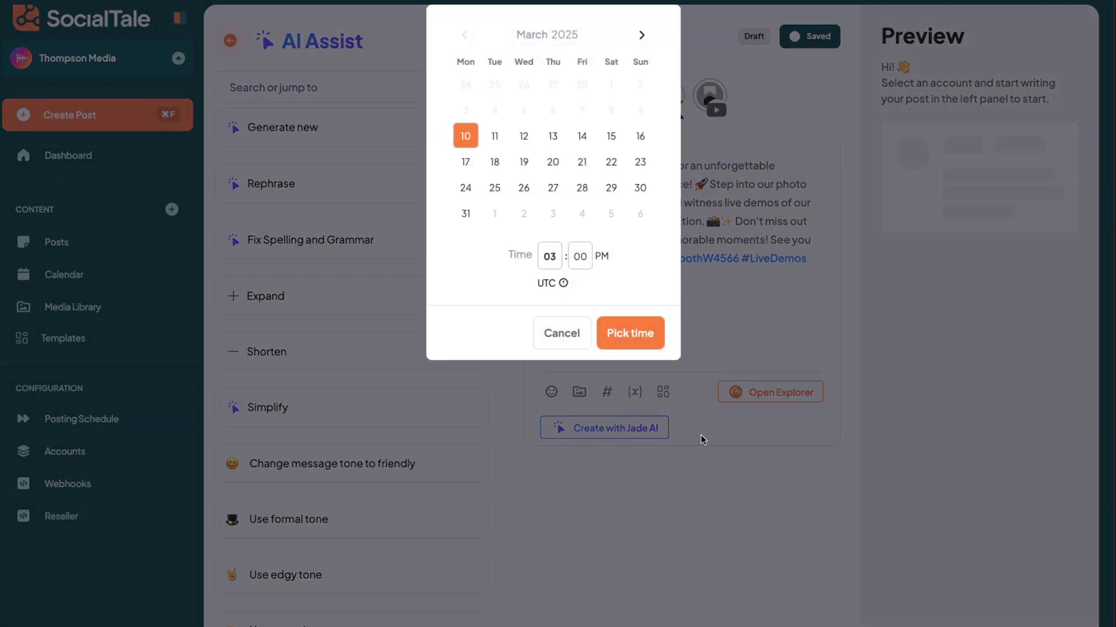
click(583, 336)
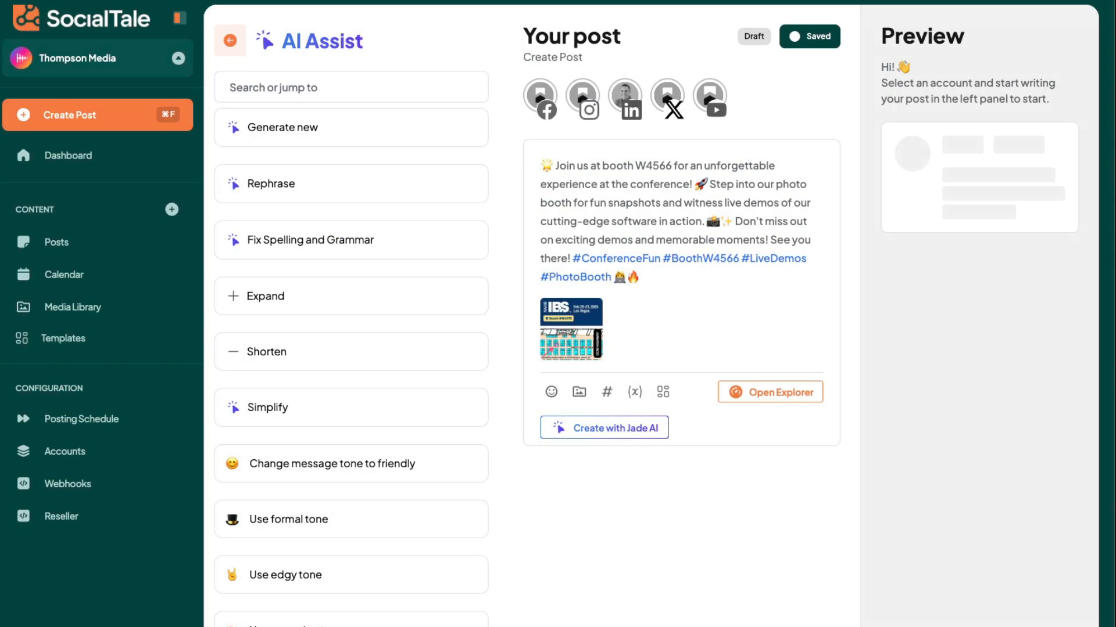
click(541, 95)
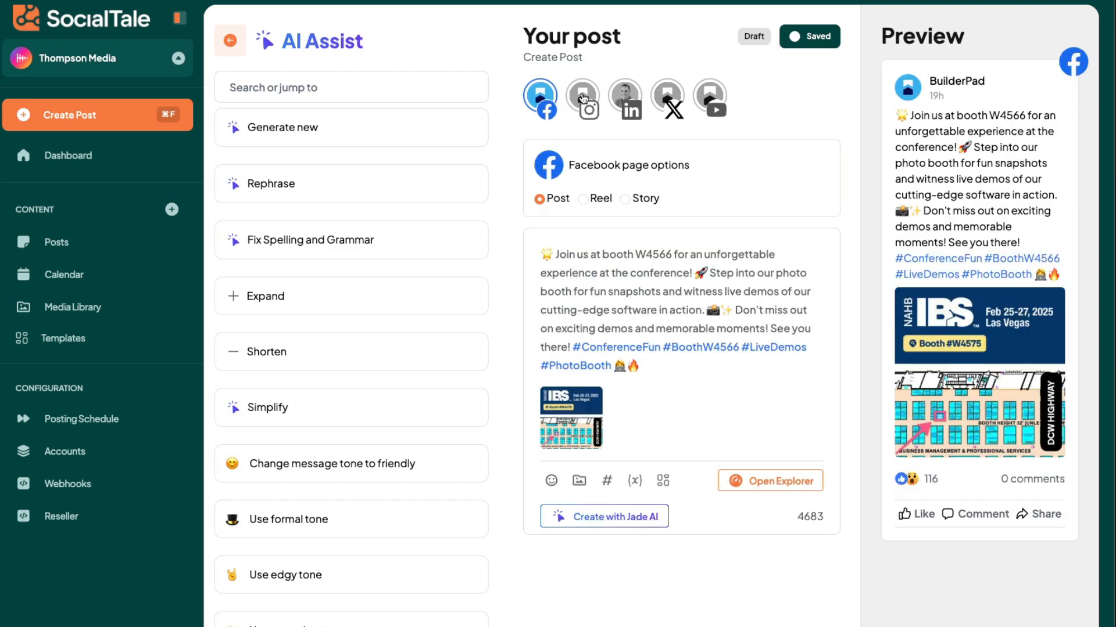
click(583, 97)
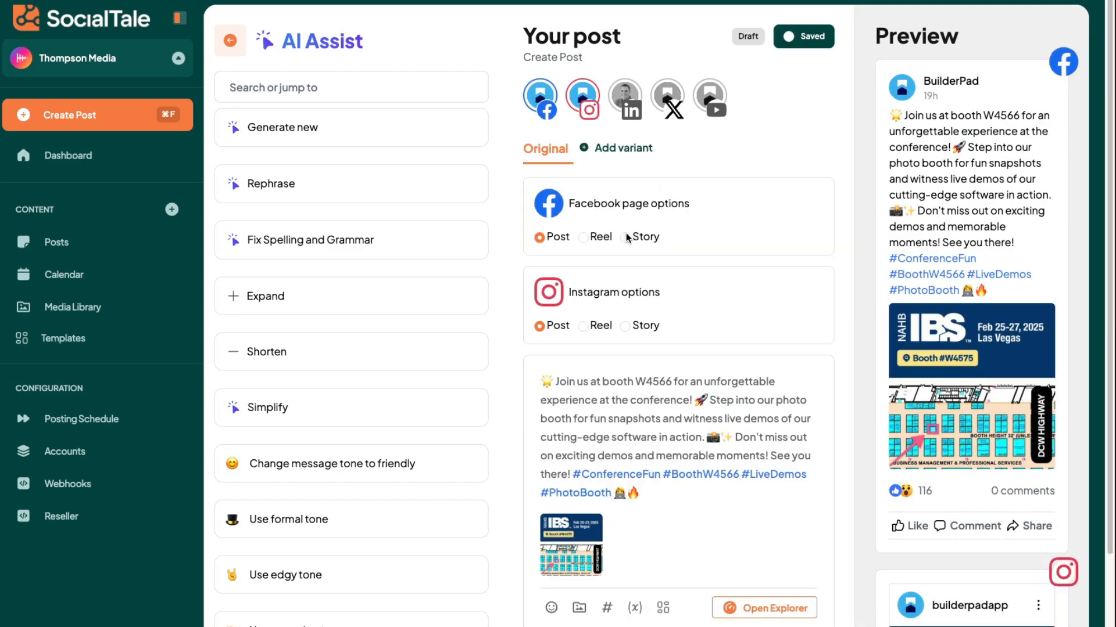
click(624, 326)
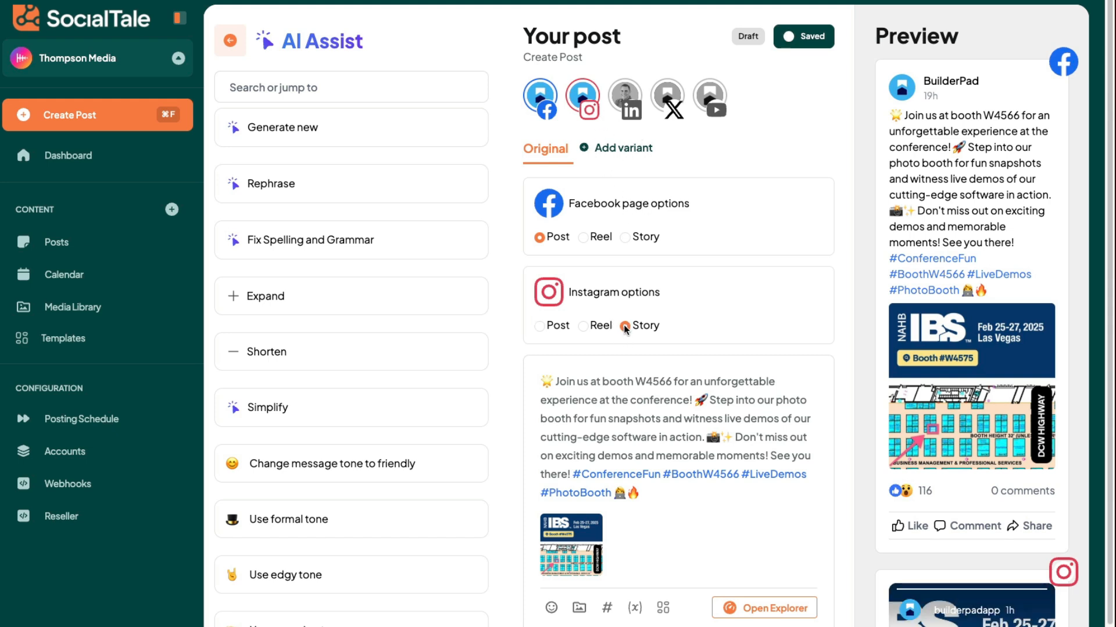
- Create a separate variant for the builderpadapp Instagram account and remove the IBS booth image from it
click(619, 154)
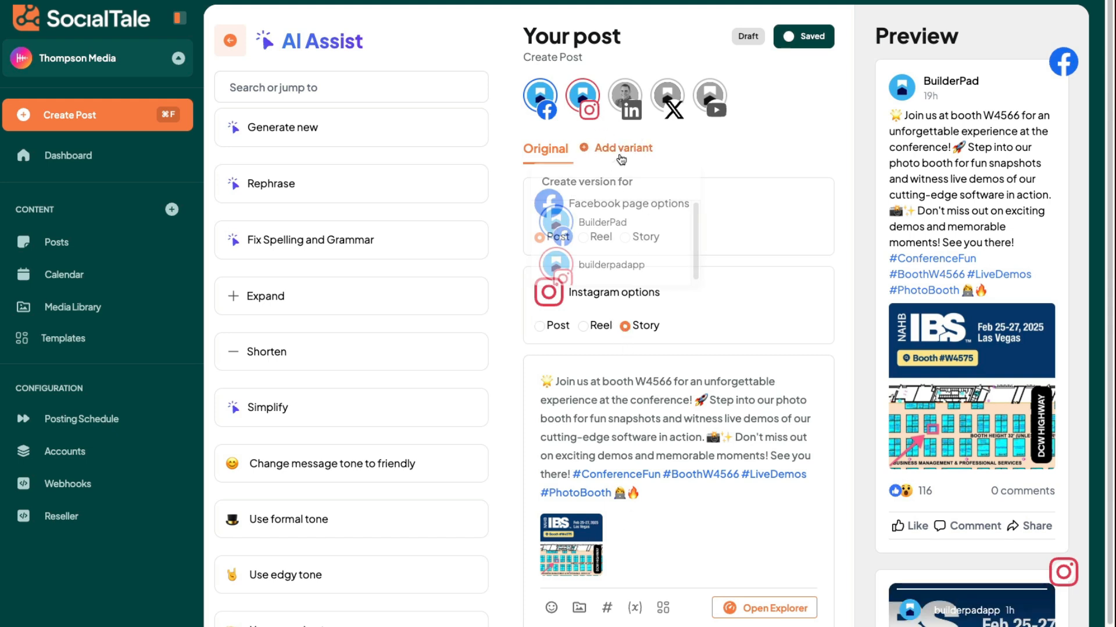
click(622, 268)
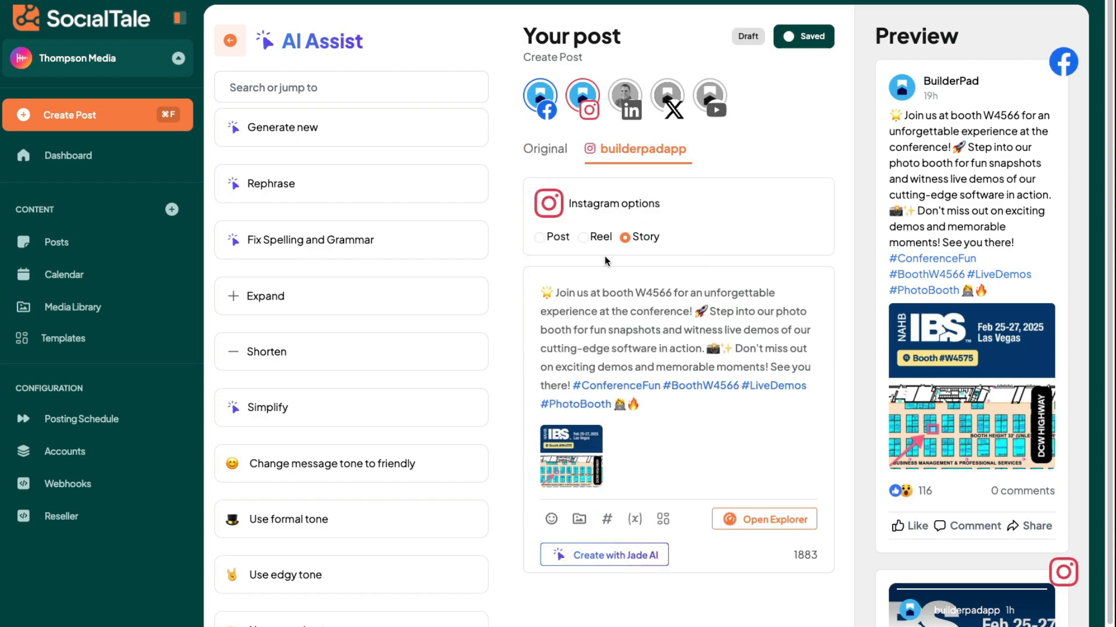
click(586, 455)
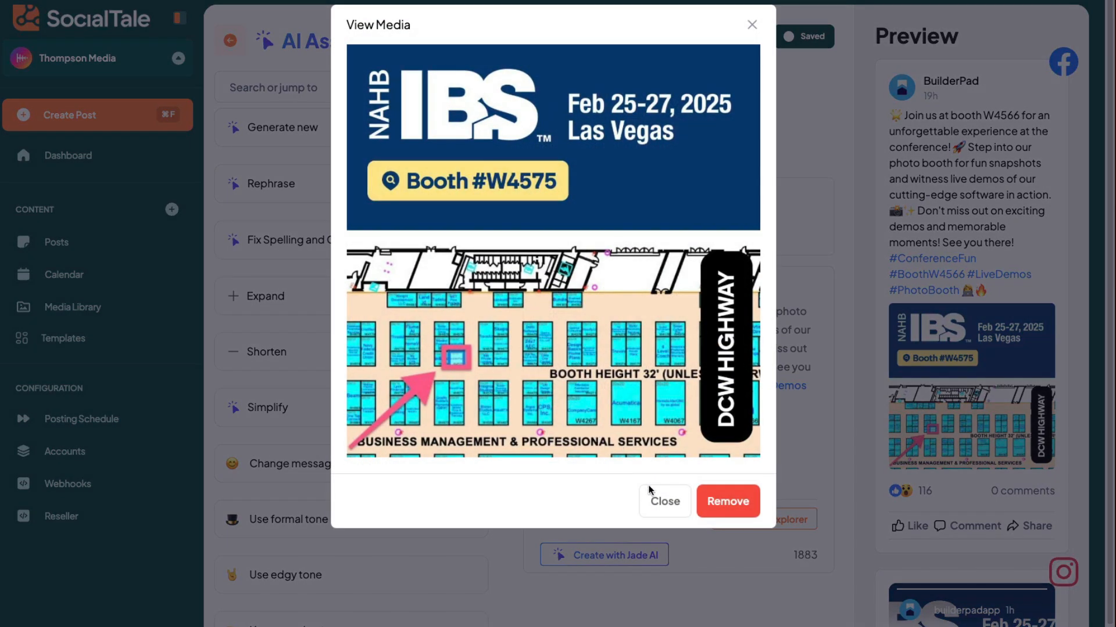
click(720, 500)
- Upload the vertical Builderpad image 480727900_...62956_n.jpg and attach only that image to the Instagram variant
click(578, 457)
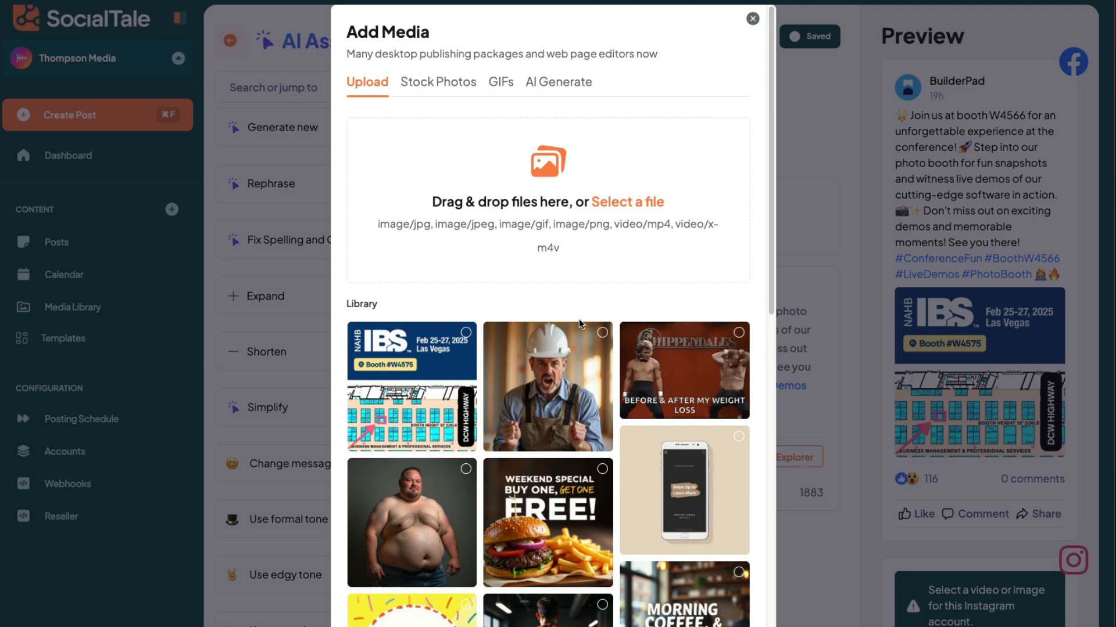
click(597, 201)
double_click(675, 74)
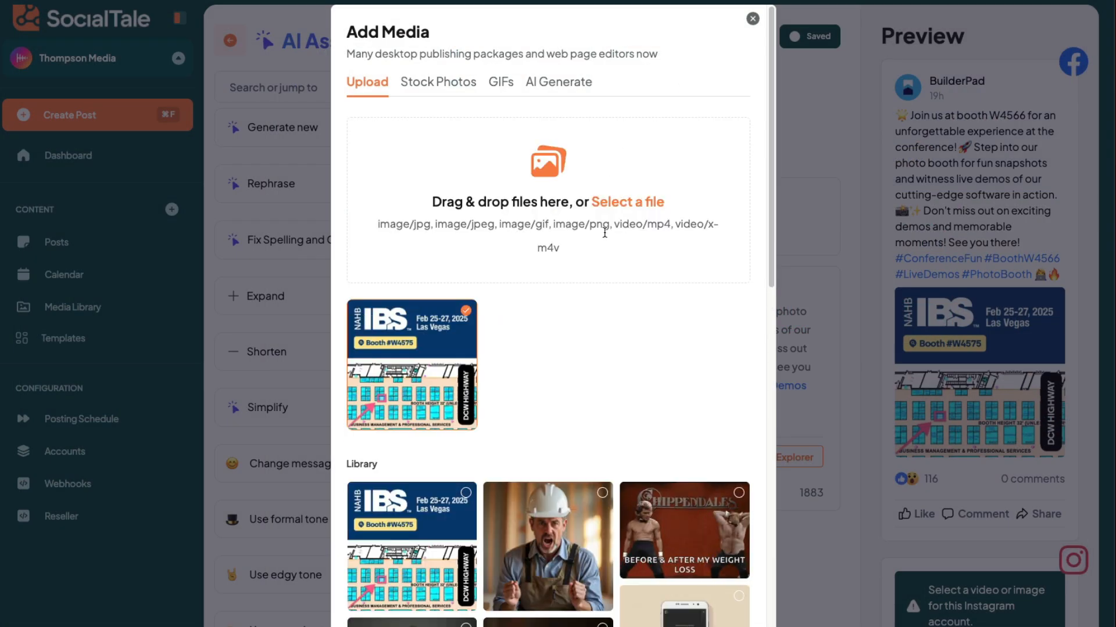
click(636, 176)
click(662, 103)
double_click(662, 102)
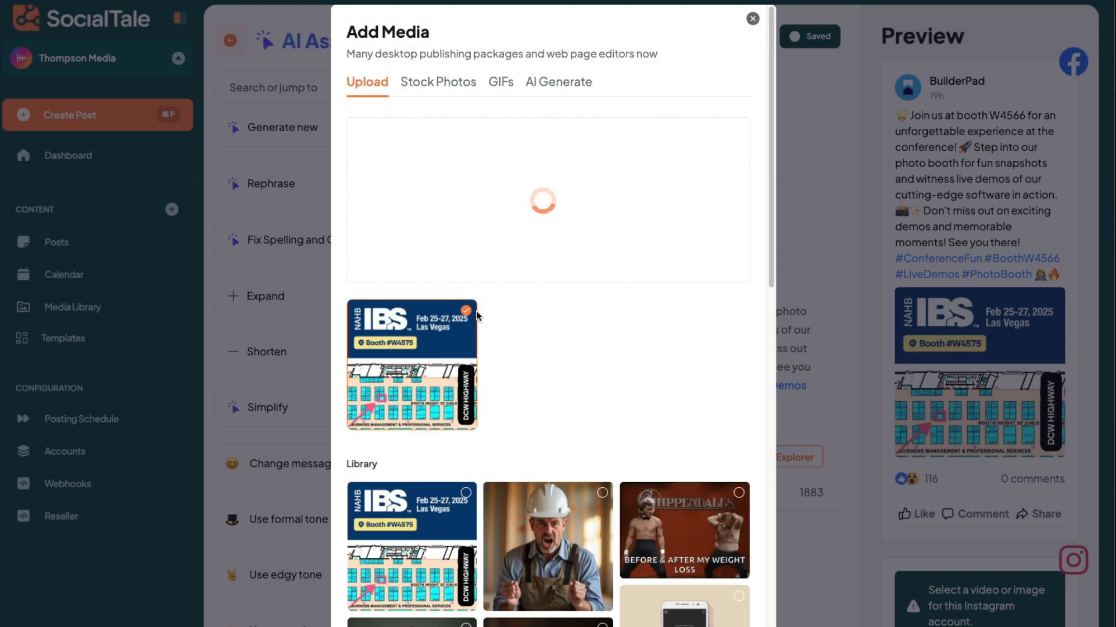
click(534, 325)
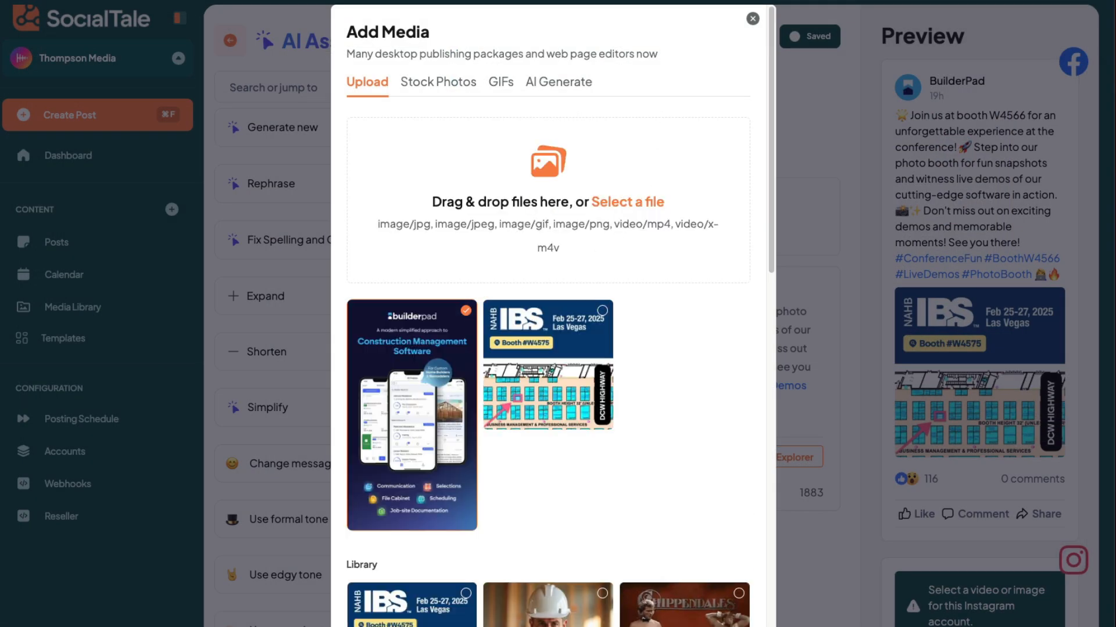
click(986, 414)
scroll(997, 421, down, 4)
scroll(997, 420, up, 4)
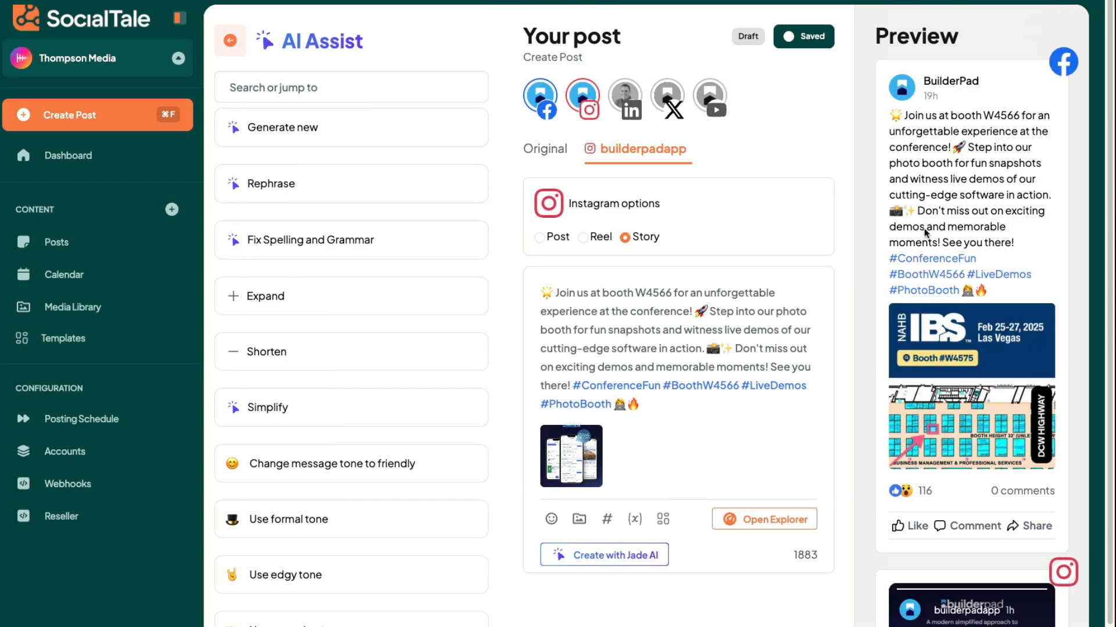
- Schedule the conference booth post and open the calendar to review it
scroll(938, 332, down, 4)
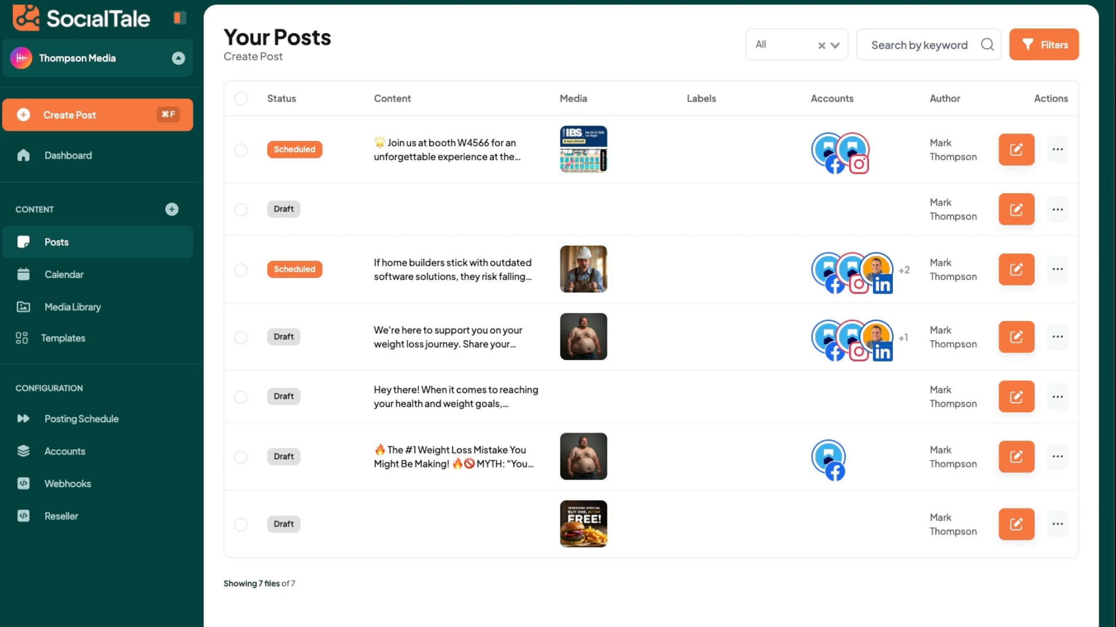
click(85, 280)
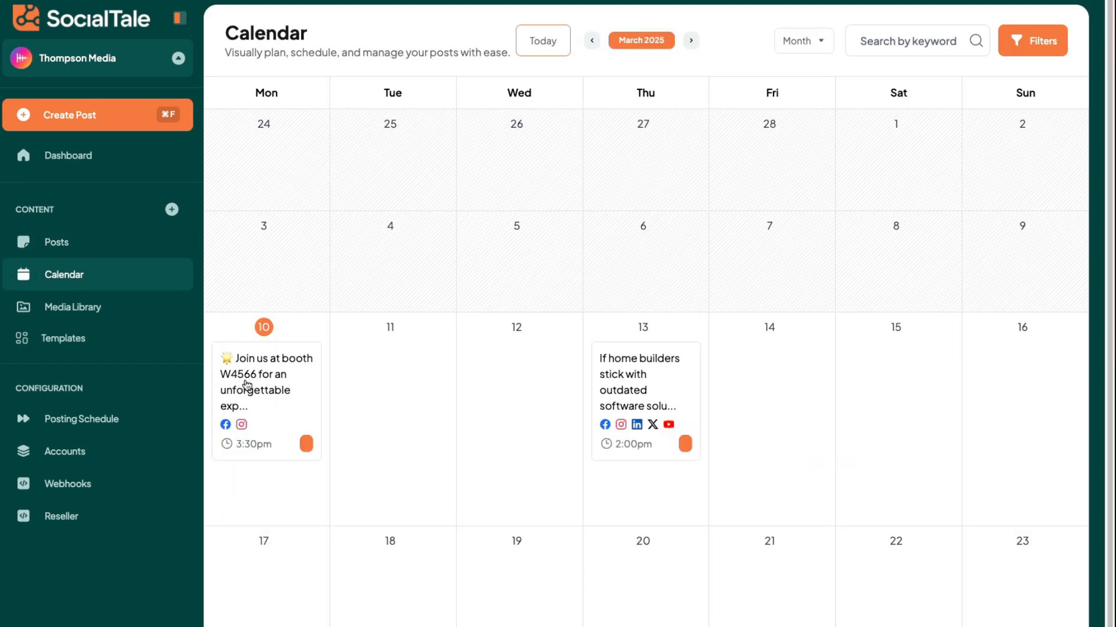